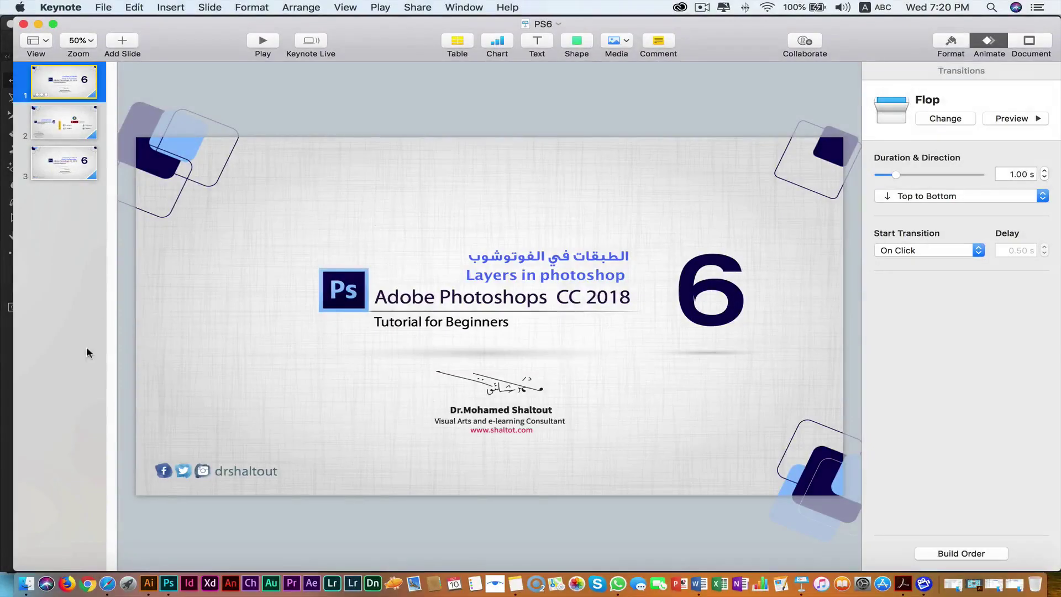
# Switch from Keynote's title slide to Photoshop's blank Untitled-1 document.
pyautogui.click(168, 583)
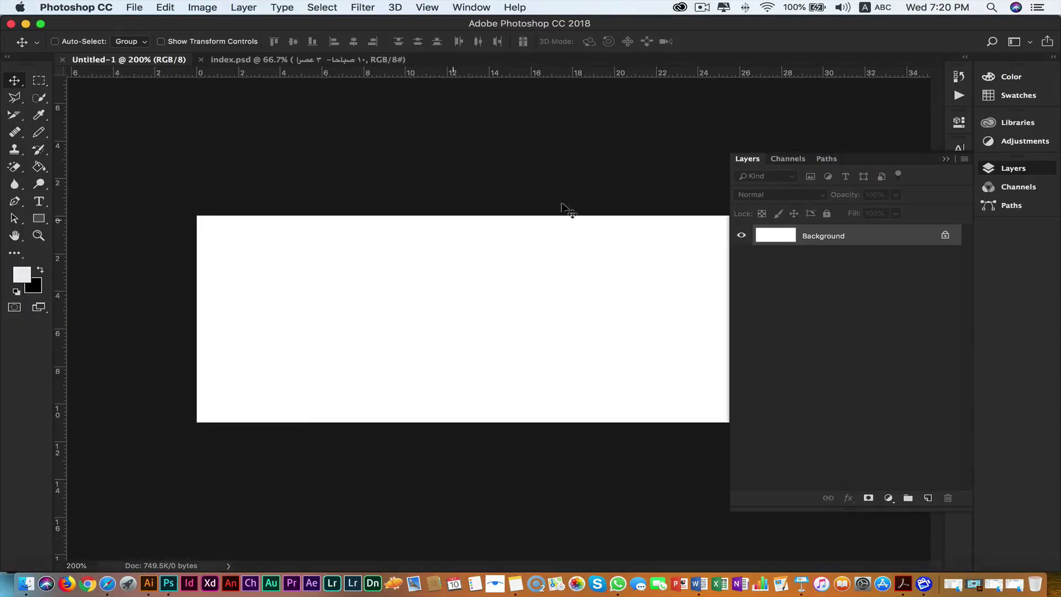
pyautogui.click(947, 158)
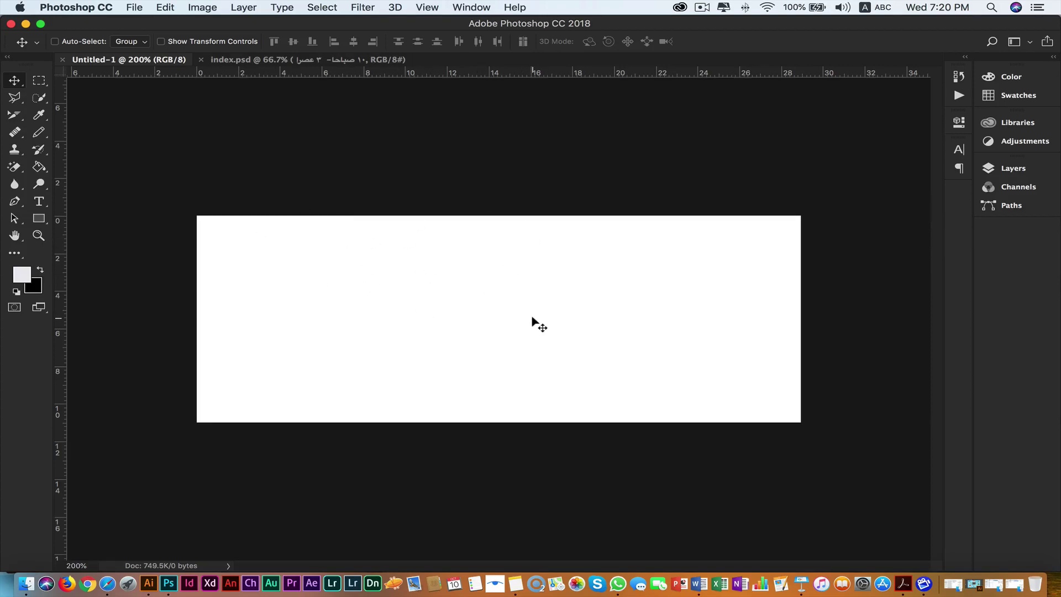
pyautogui.click(988, 167)
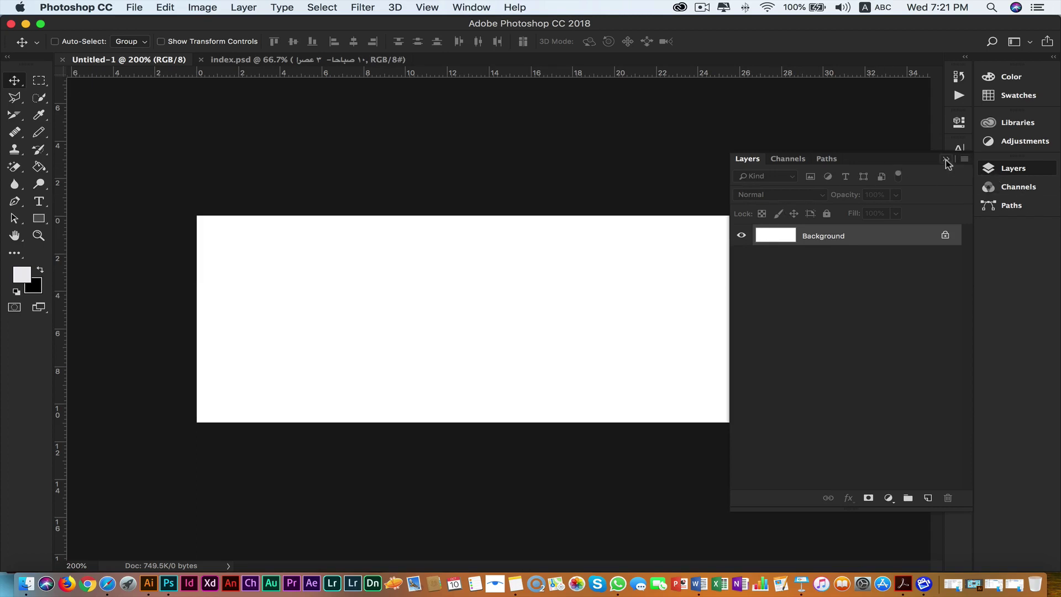
pyautogui.click(1000, 173)
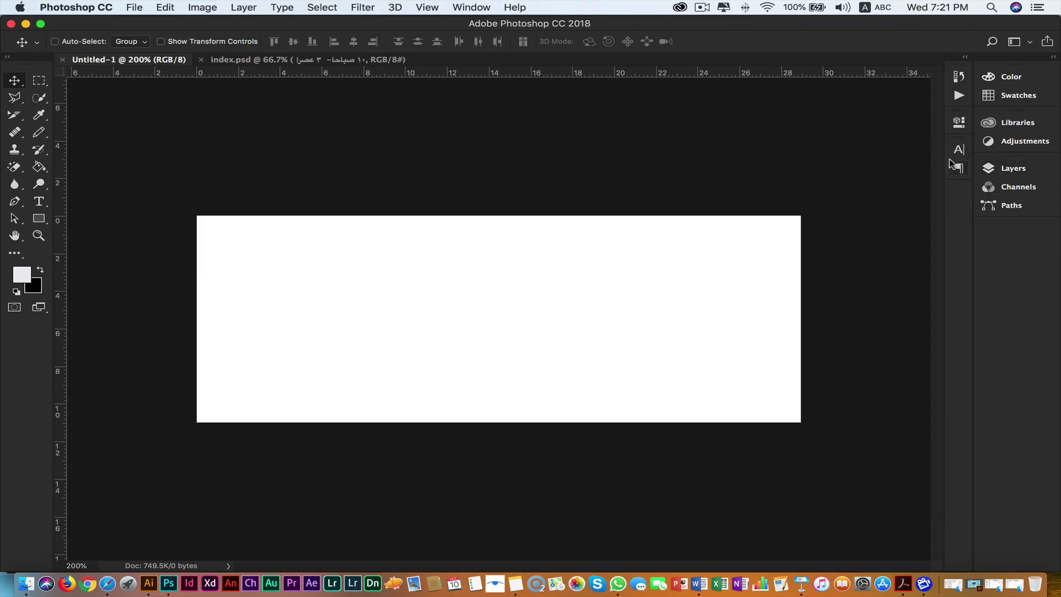
pyautogui.click(480, 8)
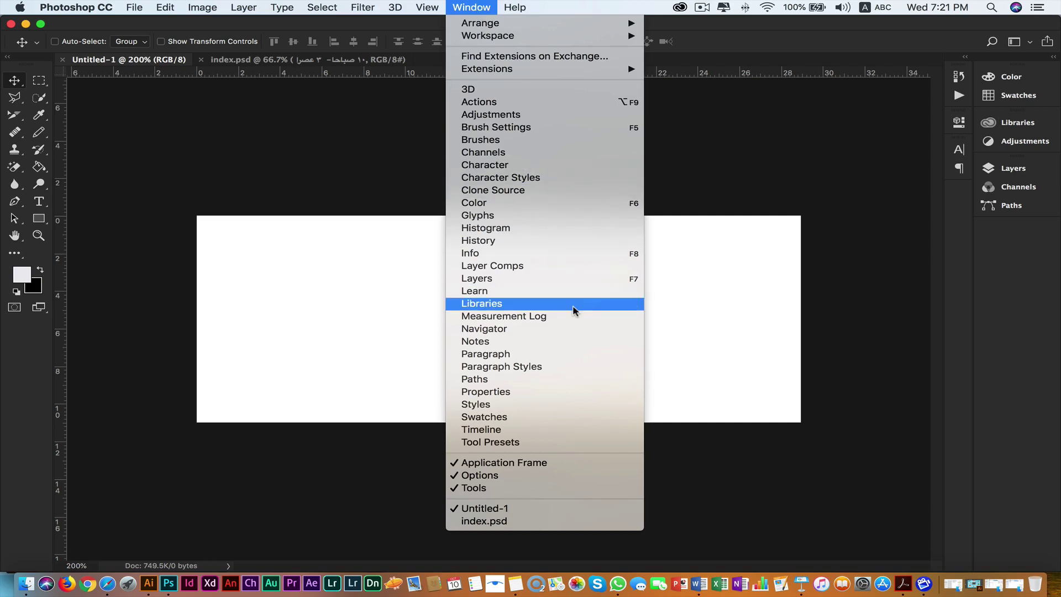
pyautogui.click(514, 279)
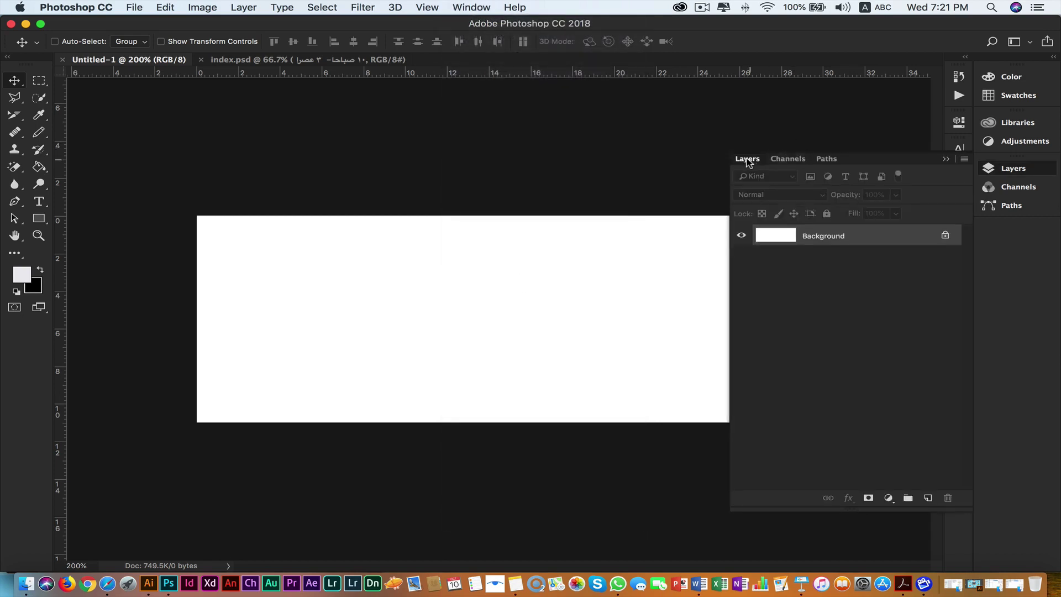
pyautogui.moveTo(747, 160); pyautogui.dragTo(380, 151)
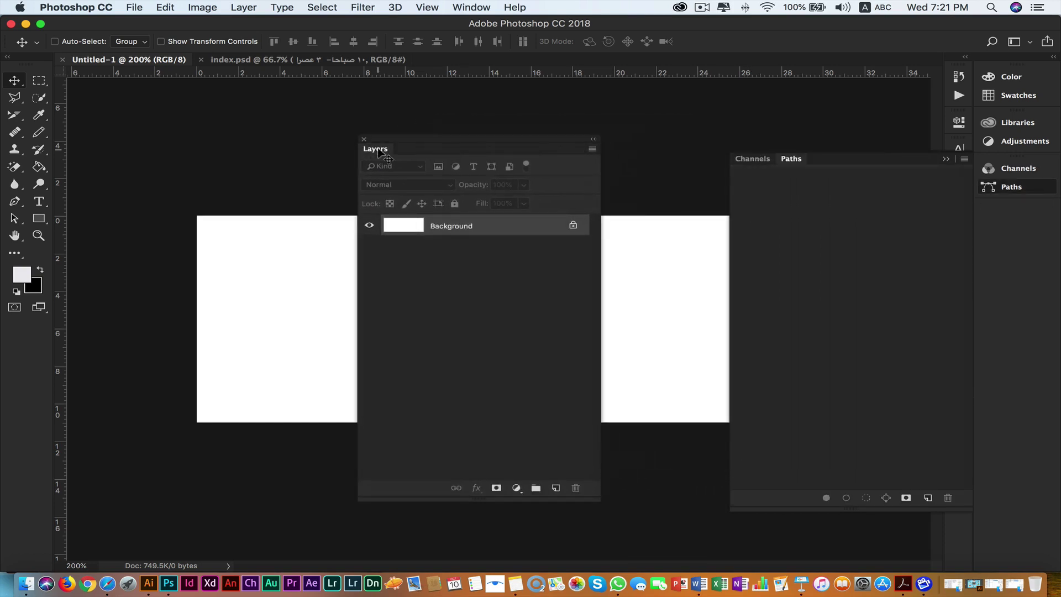
pyautogui.moveTo(380, 151)
pyautogui.mouseDown()
pyautogui.moveTo(304, 169)
pyautogui.moveTo(789, 161)
pyautogui.moveTo(753, 158)
pyautogui.mouseUp()
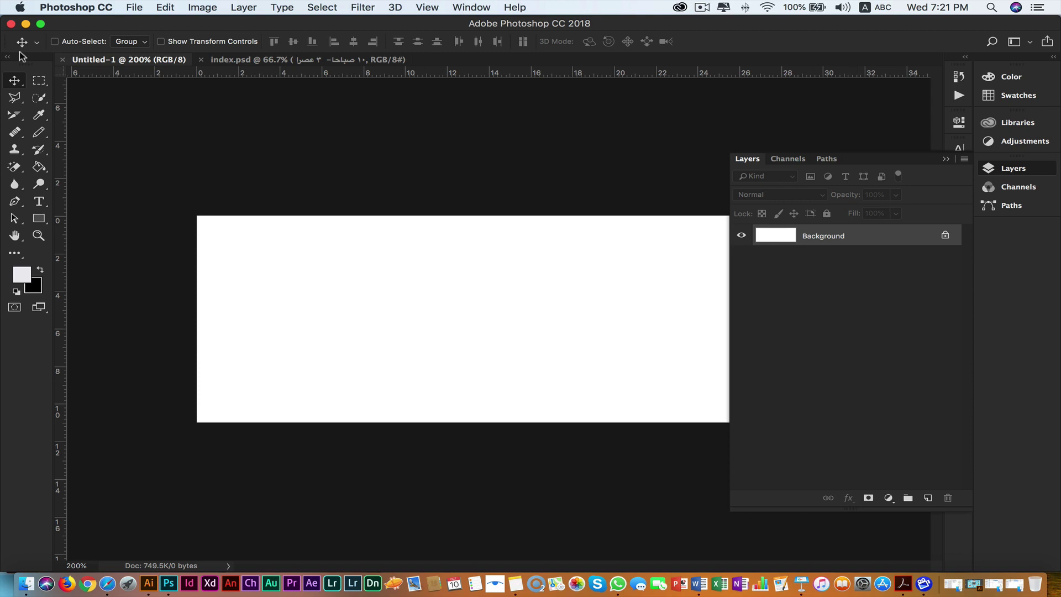
# Switch to the index.psd poster and select the conference description text layer.
pyautogui.click(277, 65)
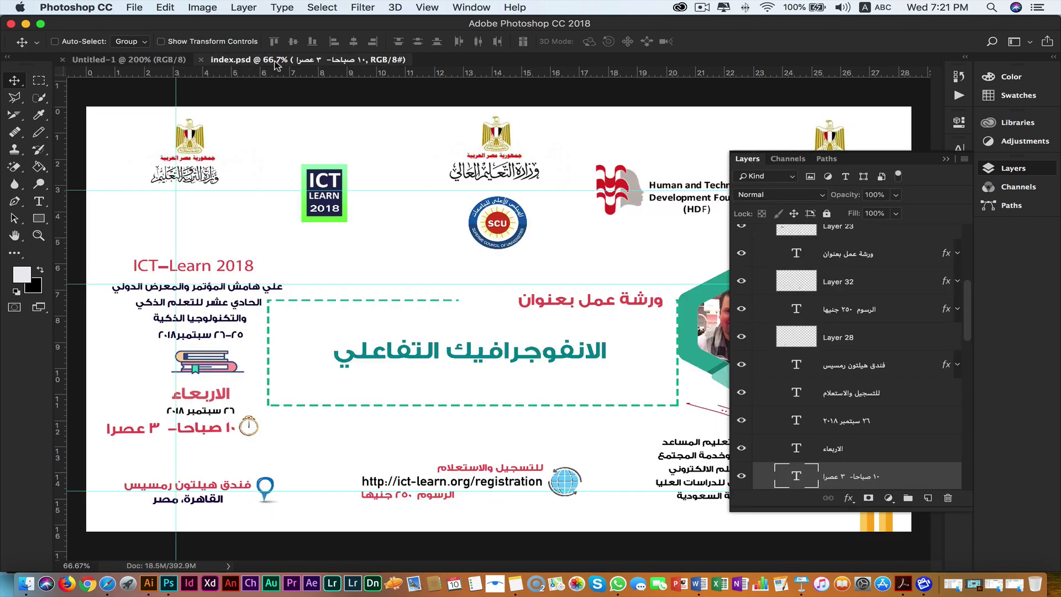
pyautogui.scroll(-3, 886, 292)
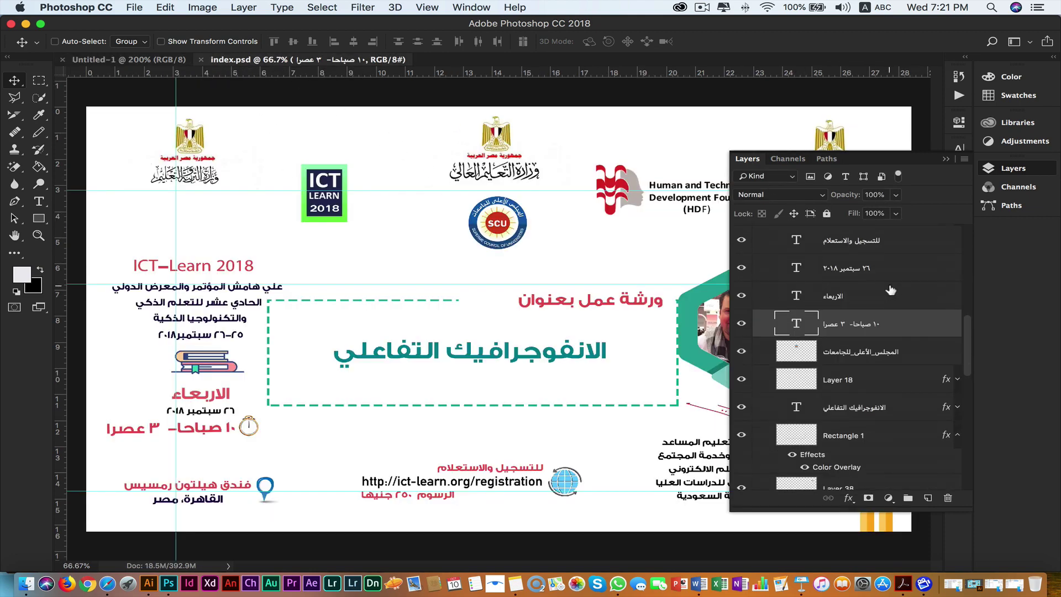
pyautogui.scroll(-2, 890, 291)
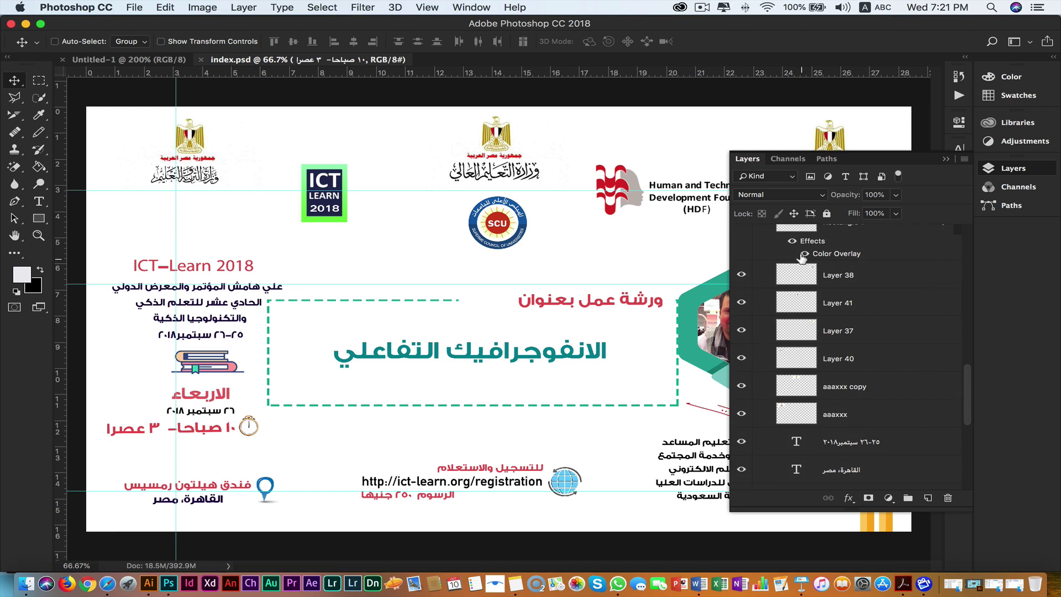
pyautogui.rightClick(250, 286)
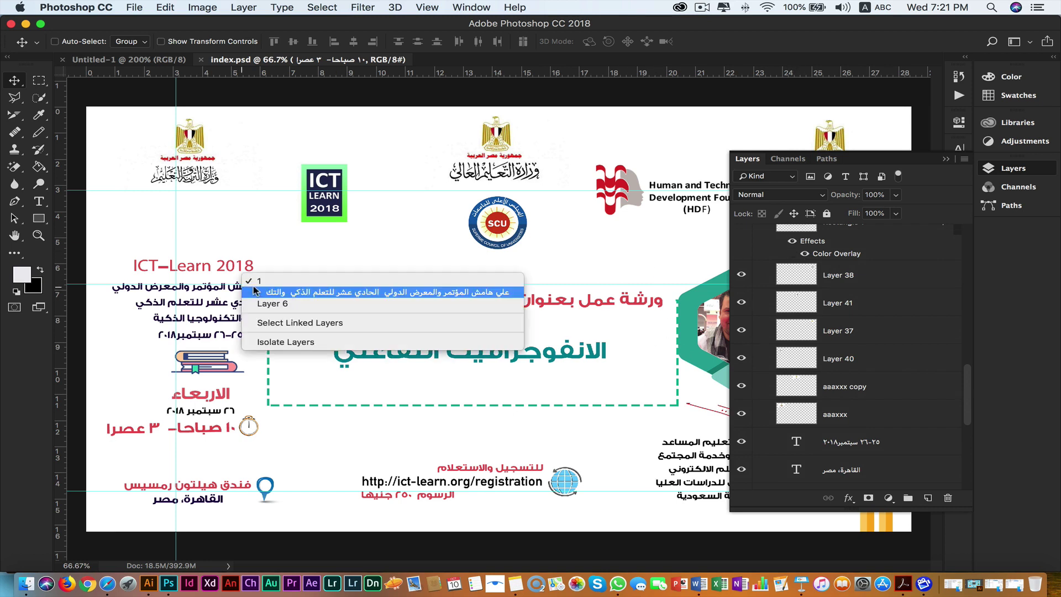
pyautogui.click(257, 290)
# Move the green Arabic title layer up above the red subtitle.
pyautogui.rightClick(578, 346)
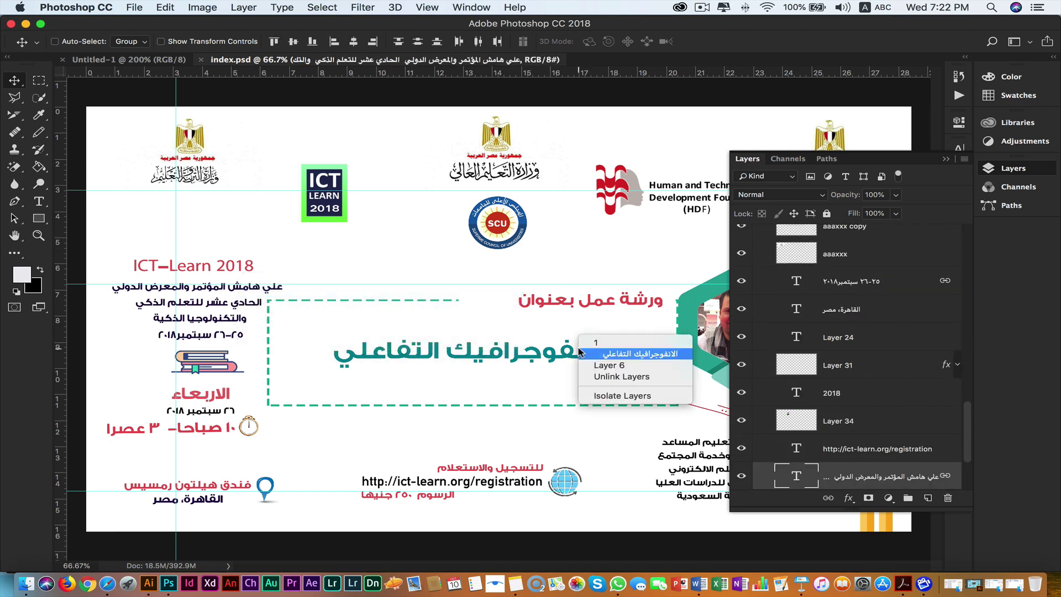
pyautogui.click(586, 349)
pyautogui.moveTo(580, 342); pyautogui.dragTo(629, 266)
pyautogui.click(815, 268)
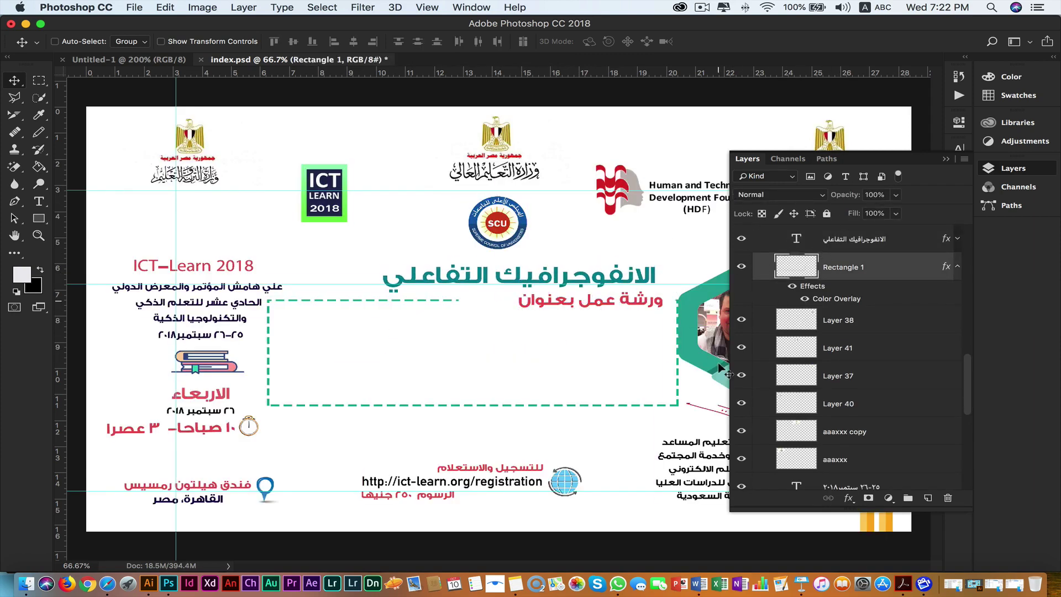
# Move the hexagon photo (Layer 46) left into the dashed frame.
pyautogui.rightClick(719, 334)
pyautogui.click(753, 335)
pyautogui.moveTo(713, 349); pyautogui.dragTo(506, 357)
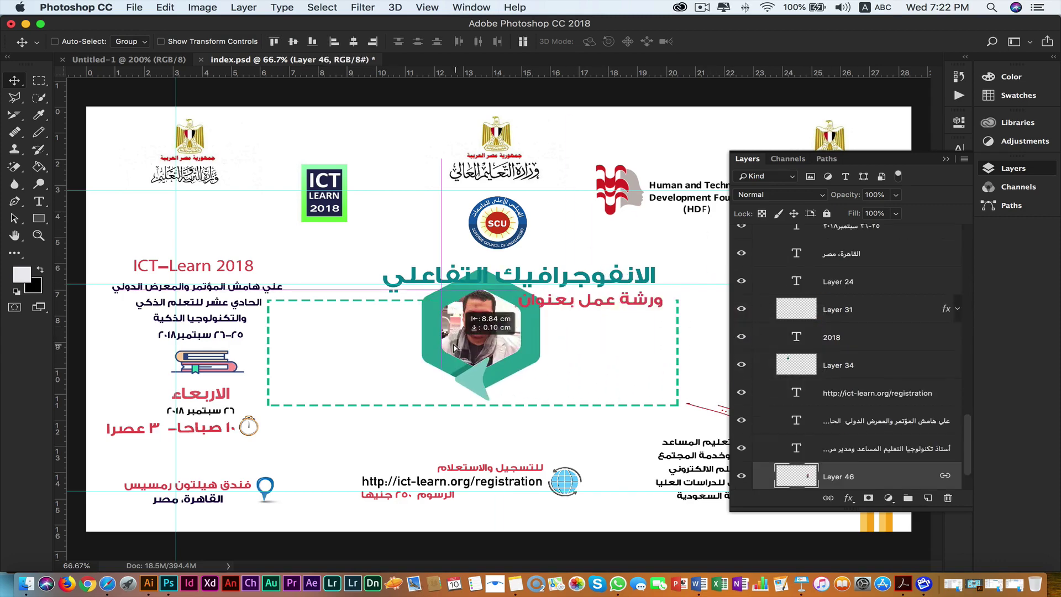
pyautogui.scroll(-2, 804, 414)
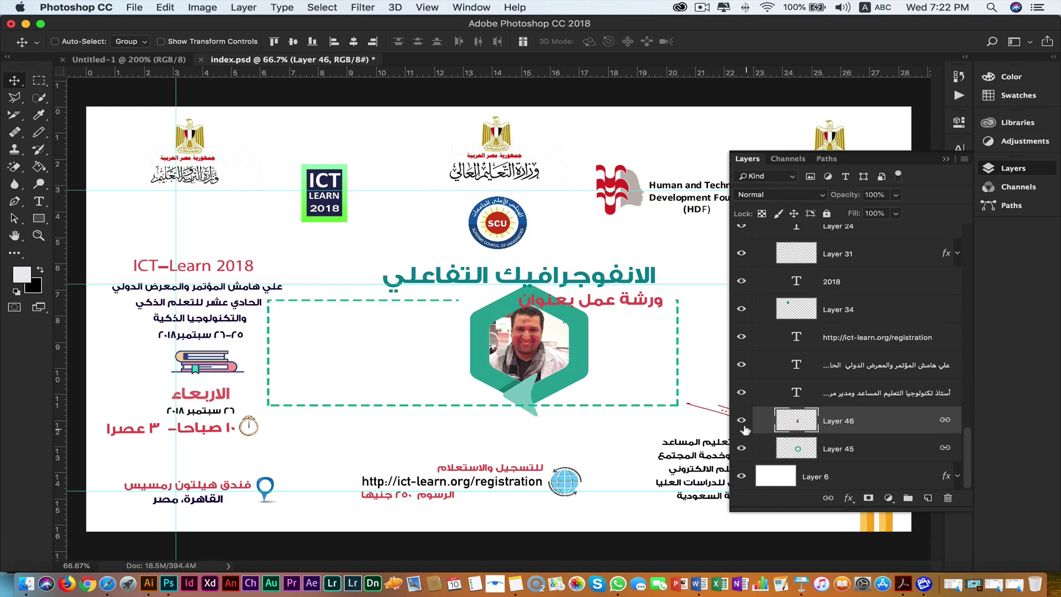
pyautogui.click(742, 421)
pyautogui.click(742, 449)
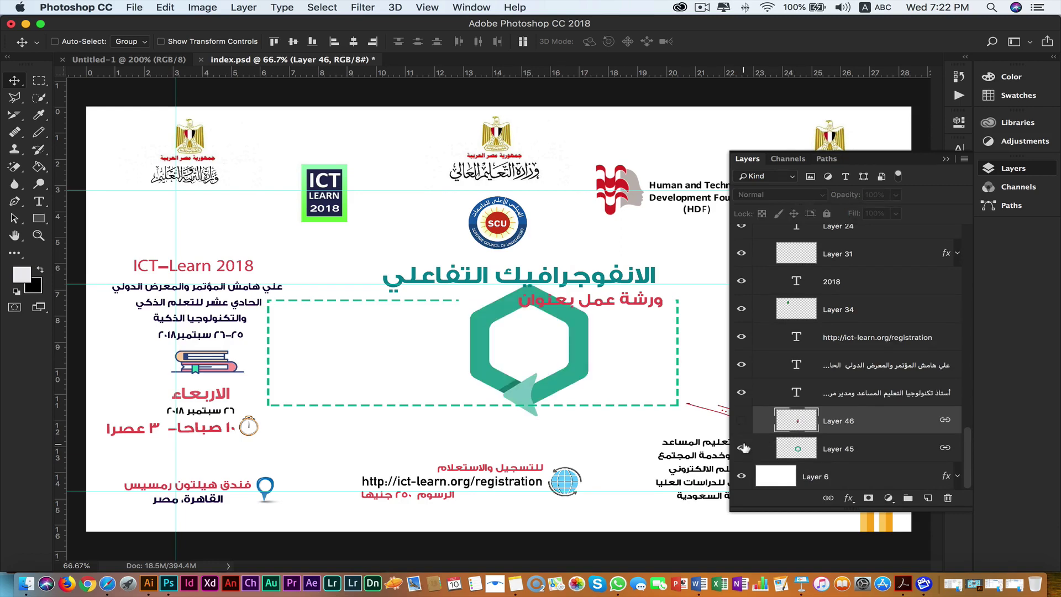
pyautogui.click(742, 422)
pyautogui.moveTo(574, 380); pyautogui.dragTo(425, 401)
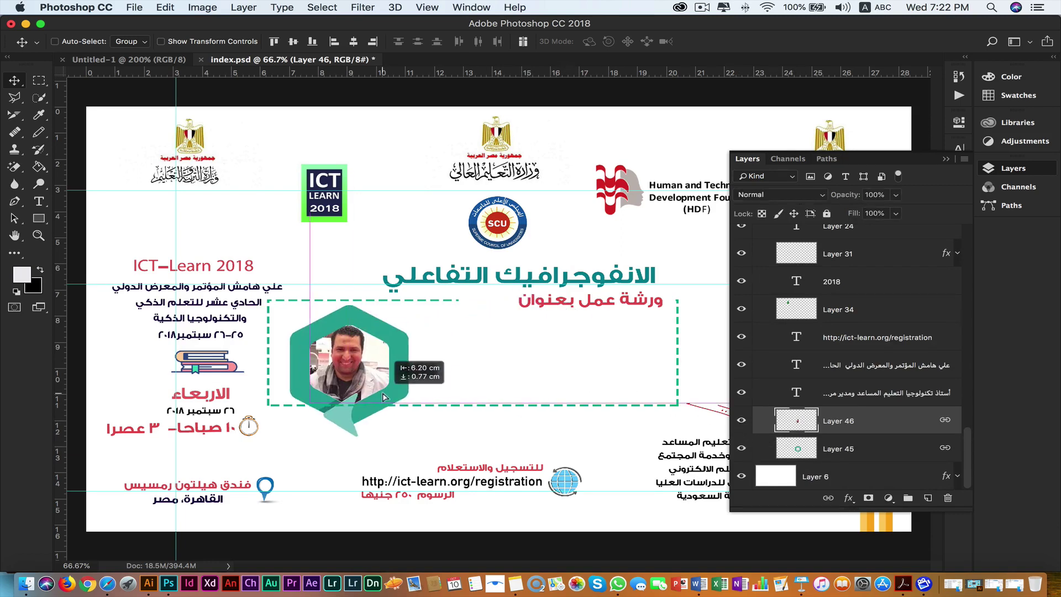
# Toggle visibility of the Rectangle 1 dashed box and folder 1 contents.
pyautogui.scroll(5, 795, 330)
pyautogui.scroll(3, 854, 246)
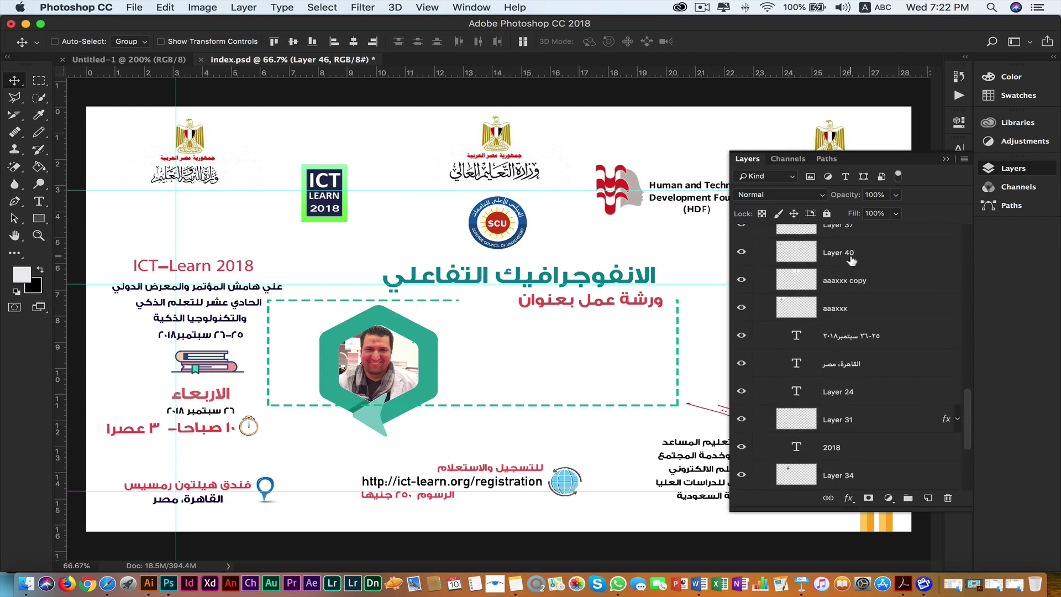
pyautogui.scroll(5, 854, 251)
pyautogui.scroll(5, 854, 255)
pyautogui.click(827, 247)
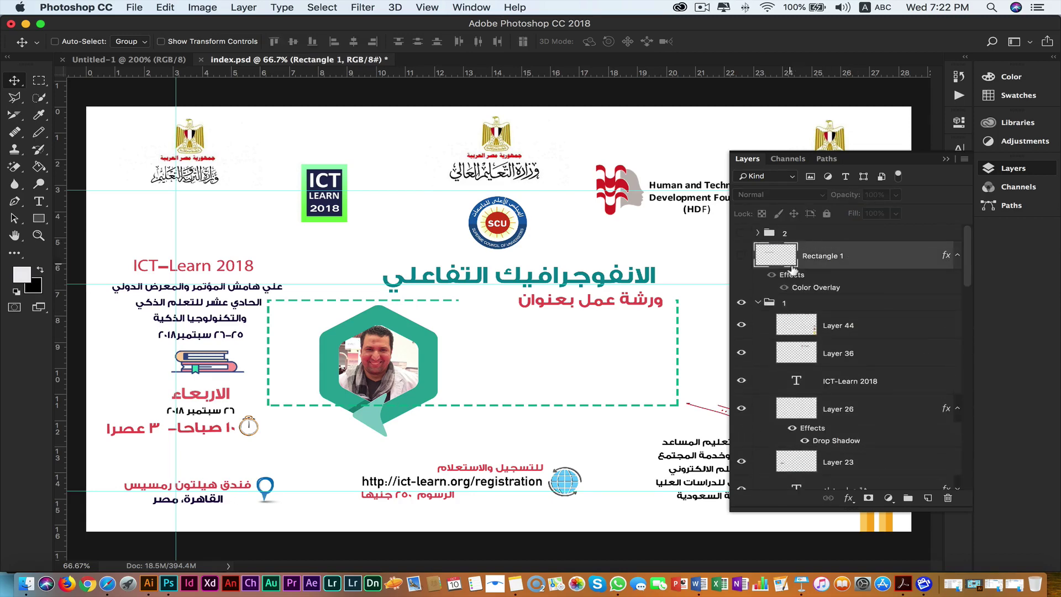
pyautogui.click(742, 256)
pyautogui.click(742, 256)
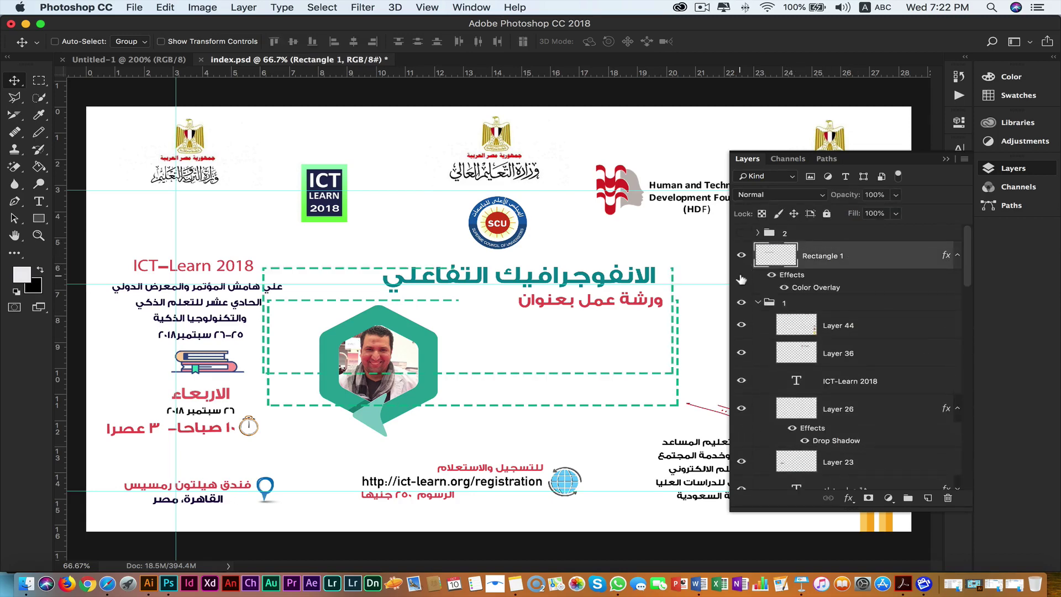
pyautogui.click(741, 302)
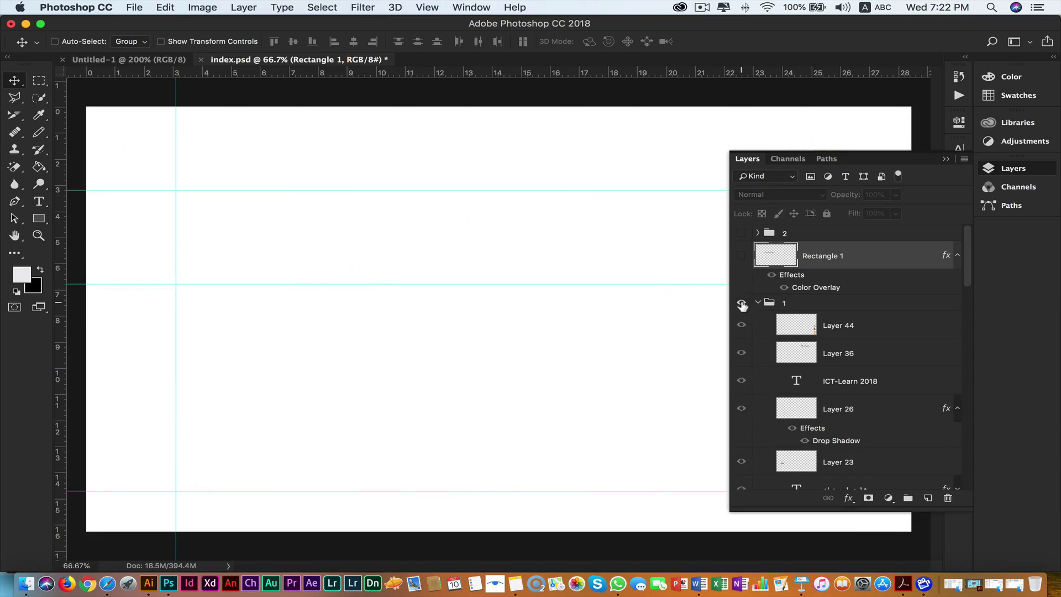
pyautogui.click(742, 325)
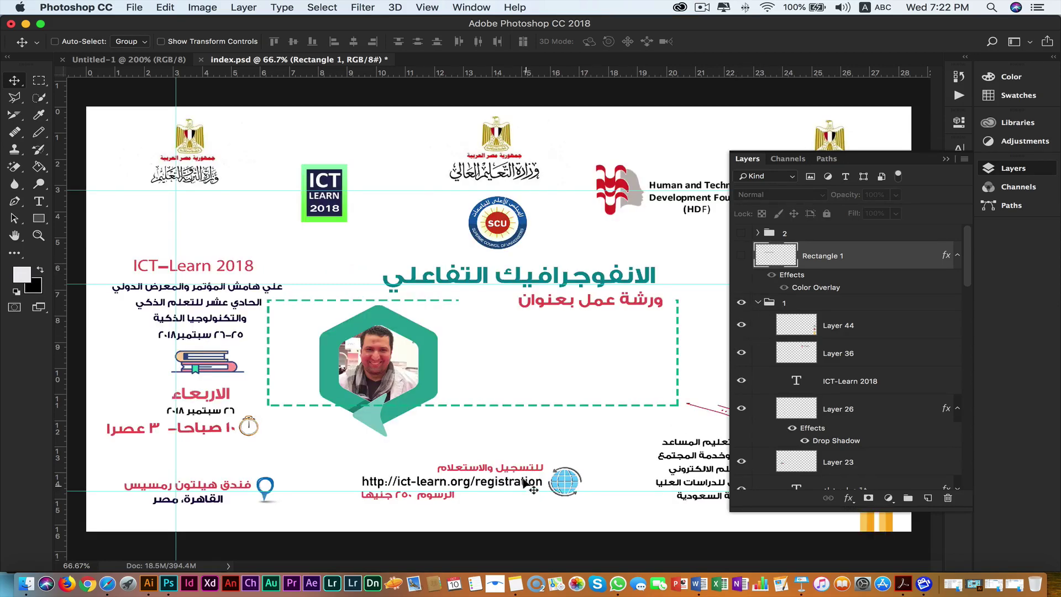
# Select globe Layer 32, collapse Layer 26's effects, then select hexagon Layer 45.
pyautogui.rightClick(574, 487)
pyautogui.click(608, 488)
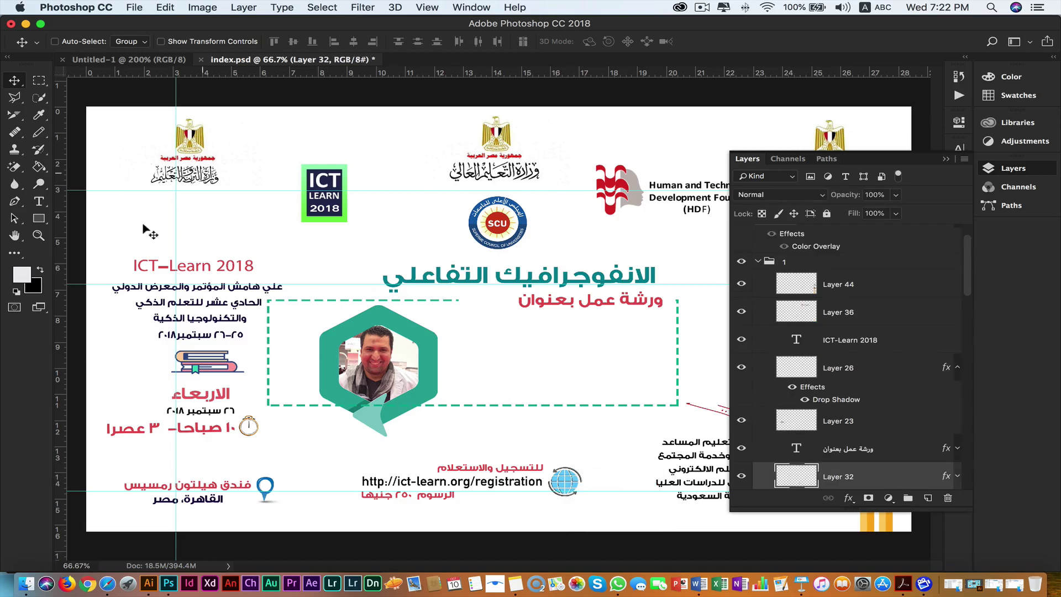
pyautogui.click(957, 367)
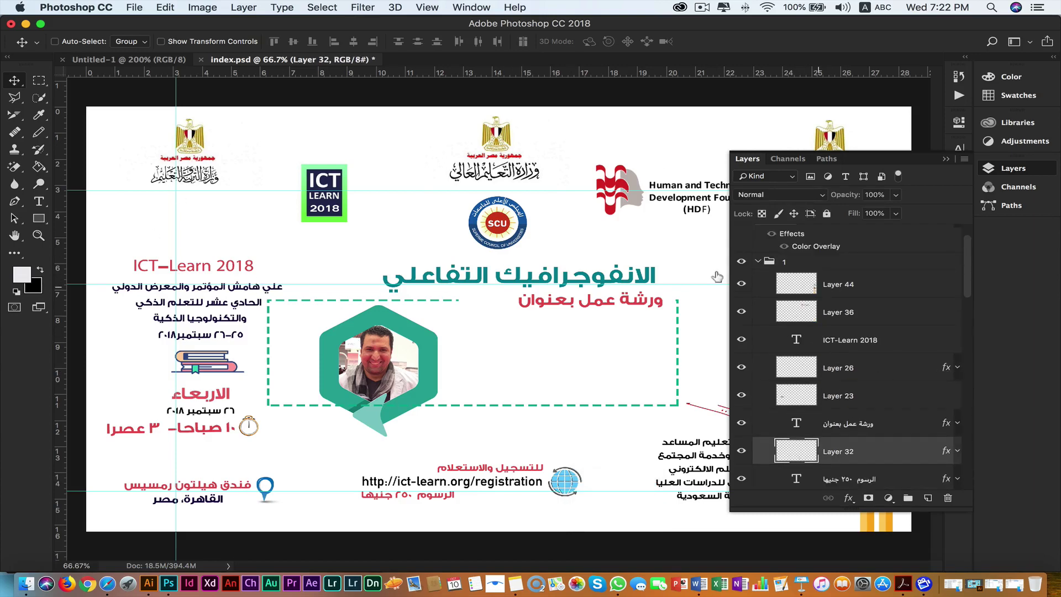
pyautogui.rightClick(427, 372)
pyautogui.click(466, 374)
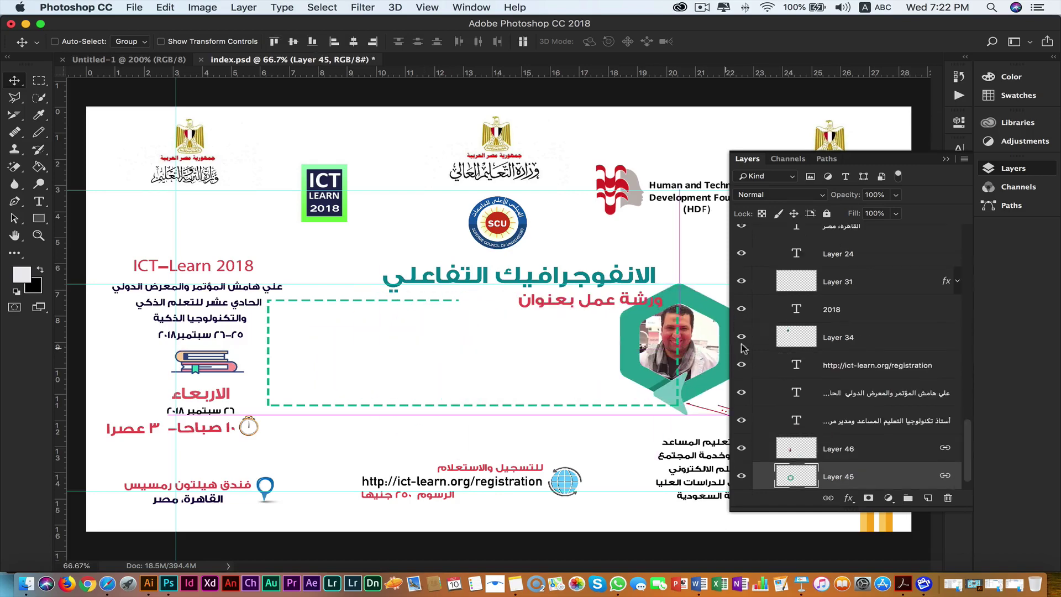
# Move the hexagon photo right and the Layer 44 hand-and-phone graphic onto it.
pyautogui.click(947, 159)
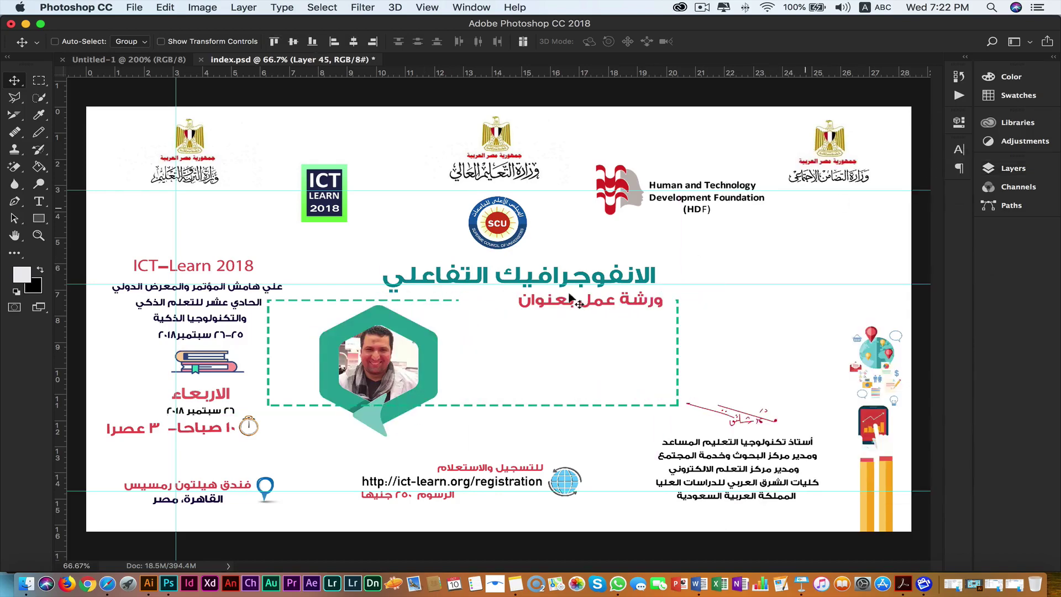
pyautogui.moveTo(445, 352); pyautogui.dragTo(812, 325)
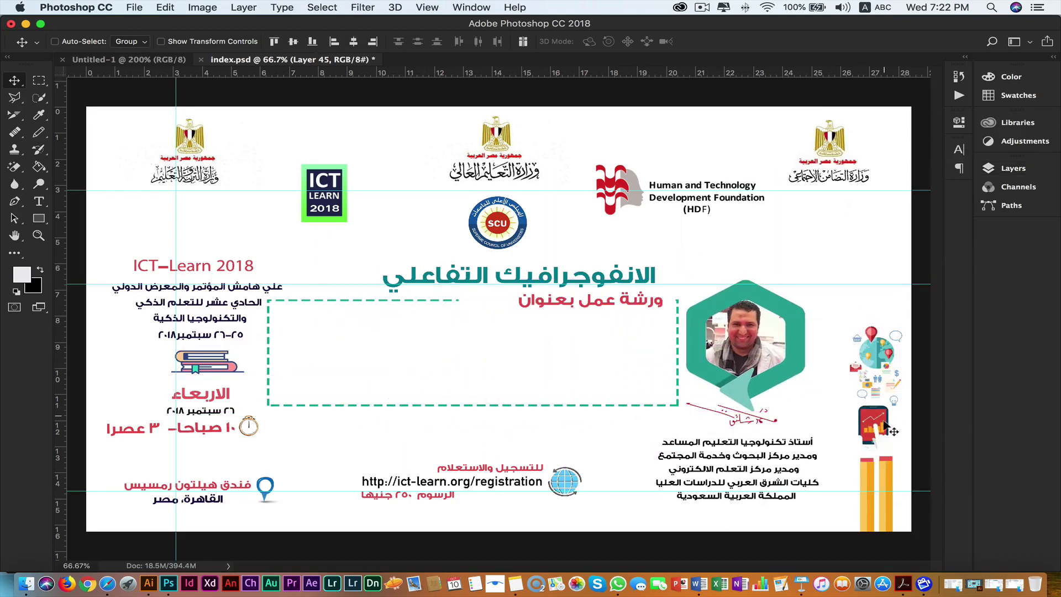
pyautogui.rightClick(875, 410)
pyautogui.click(916, 427)
pyautogui.moveTo(885, 428); pyautogui.dragTo(742, 364)
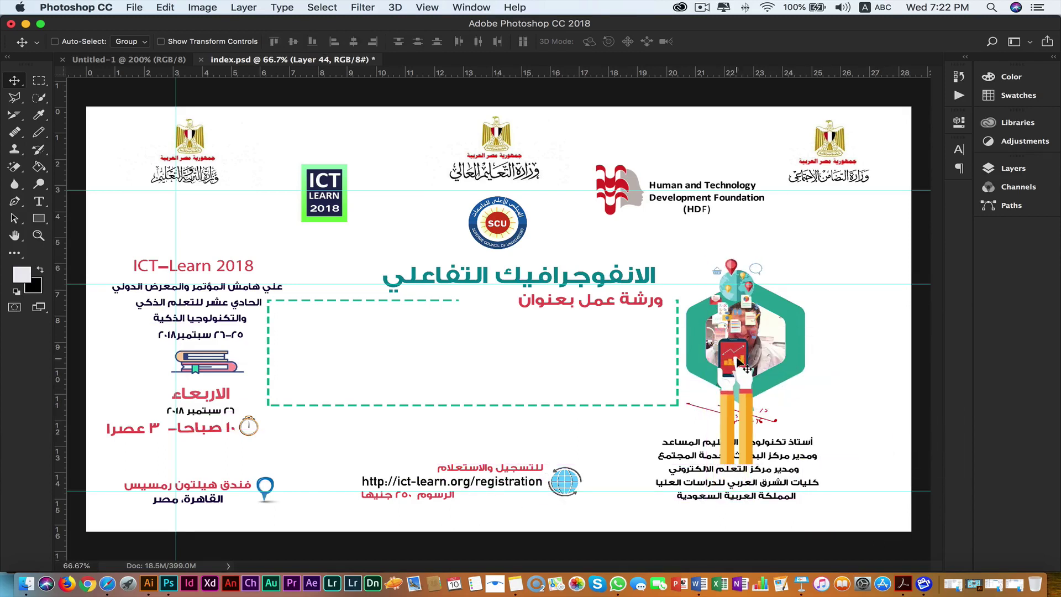
# Select Layer 31, then move the phone-and-icons infographic right and down.
pyautogui.click(1003, 169)
pyautogui.click(860, 282)
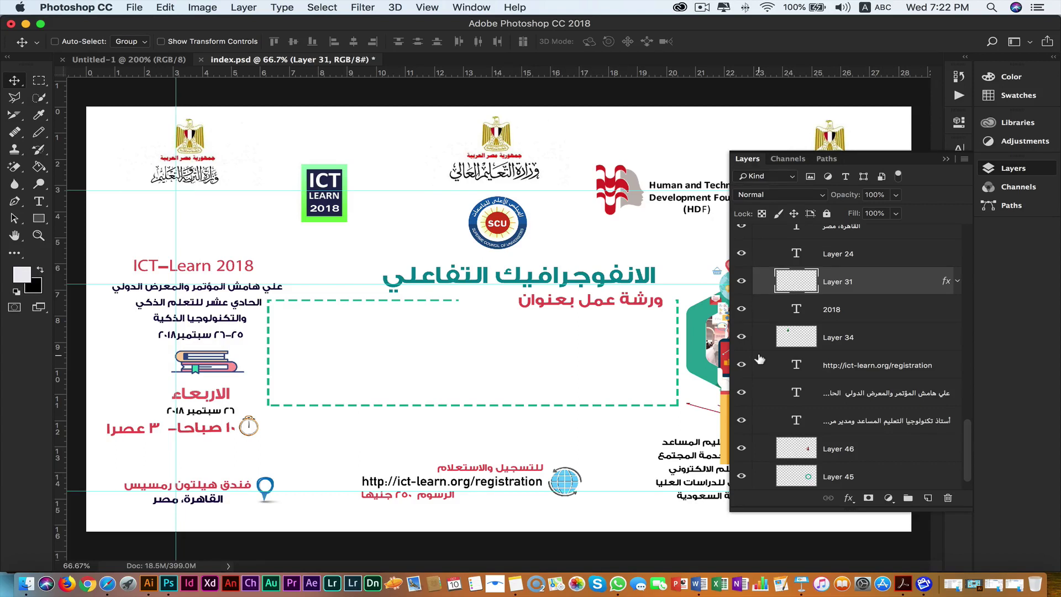
pyautogui.click(947, 159)
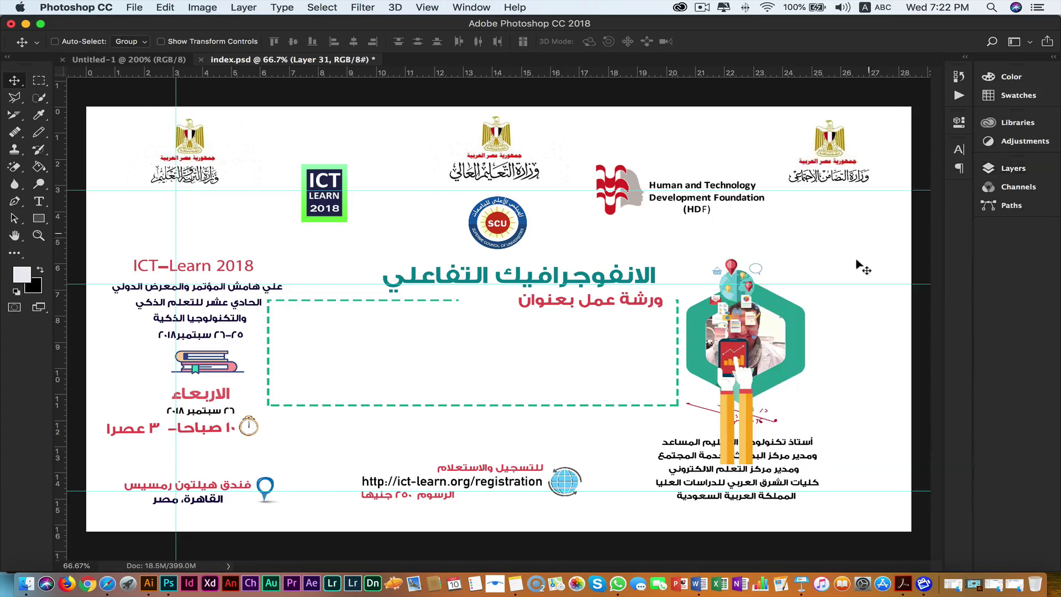
pyautogui.rightClick(750, 391)
pyautogui.click(791, 394)
pyautogui.moveTo(741, 405)
pyautogui.mouseDown()
pyautogui.moveTo(882, 448)
pyautogui.moveTo(873, 458)
pyautogui.mouseUp()
# Shift the Arabic bio text block and commit a Free Transform on it.
pyautogui.rightClick(776, 445)
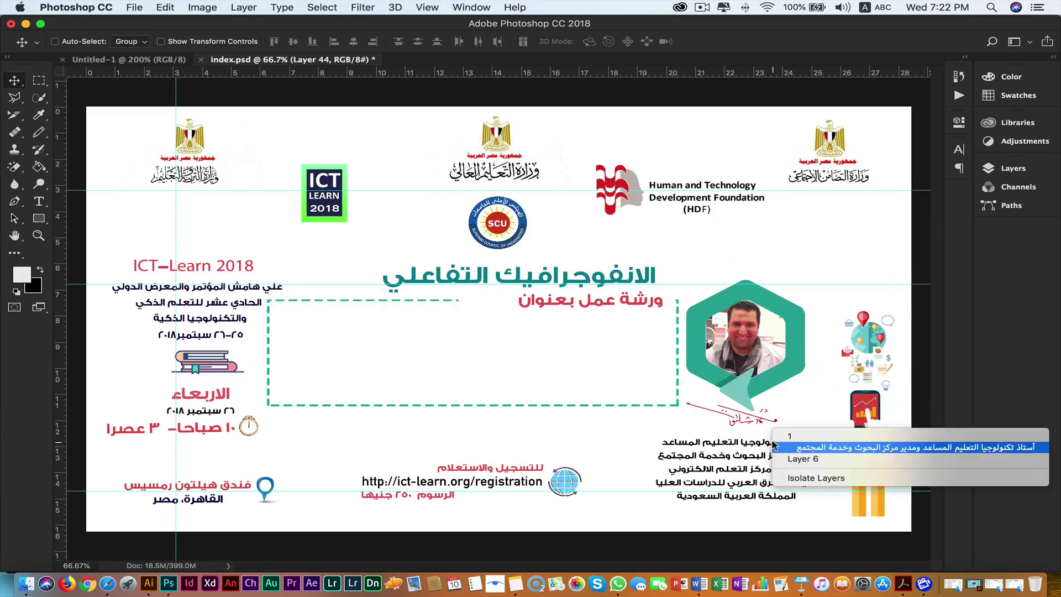
pyautogui.click(782, 444)
pyautogui.moveTo(774, 450)
pyautogui.mouseDown()
pyautogui.moveTo(746, 457)
pyautogui.moveTo(304, 228)
pyautogui.moveTo(766, 464)
pyautogui.mouseUp()
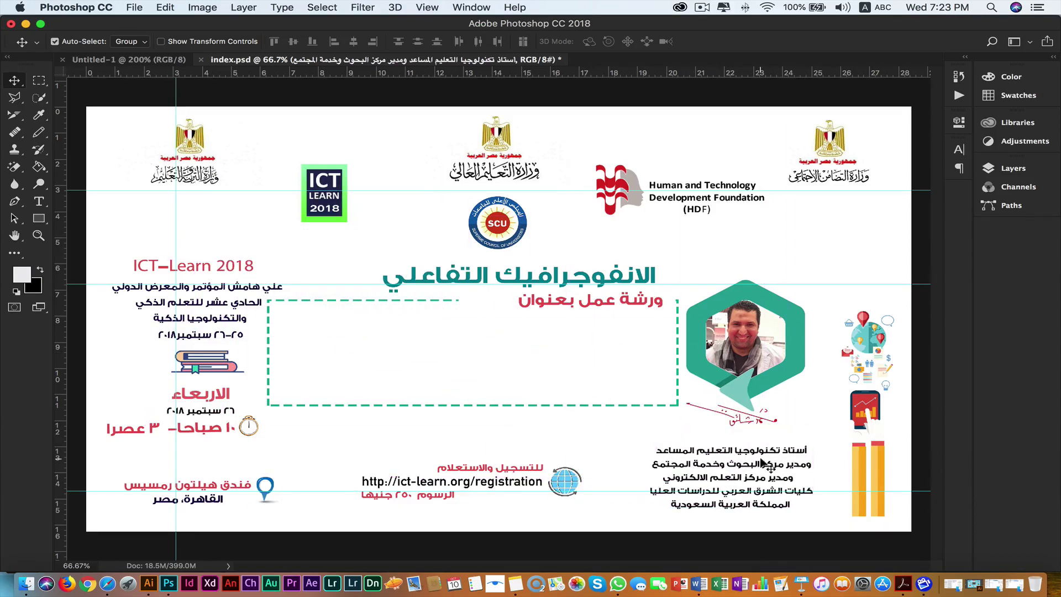
pyautogui.hotkey('ctrl', 't')
pyautogui.moveTo(793, 503); pyautogui.dragTo(777, 496)
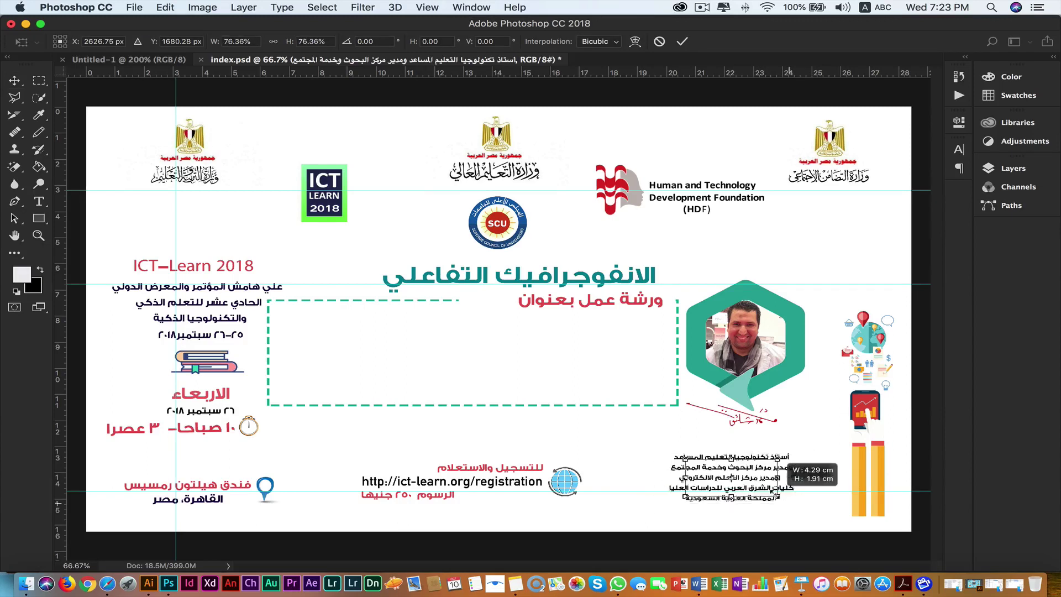
pyautogui.hotkey('ctrl', 'z')
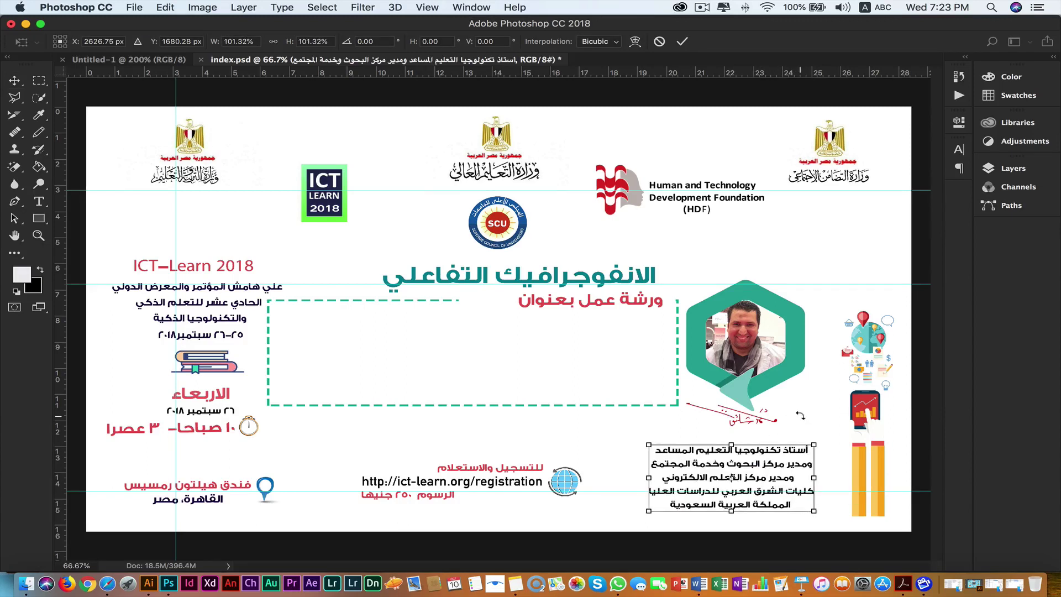
pyautogui.press('Return')
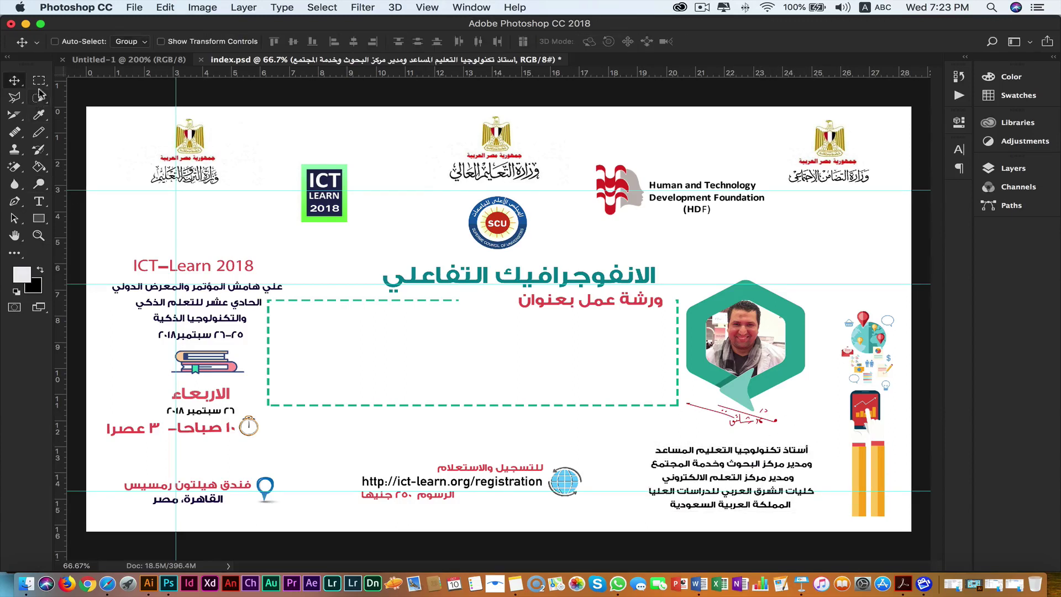
# Marquee-delete the lower part of Layer 44's yellow bars, then close index.psd.
pyautogui.click(38, 82)
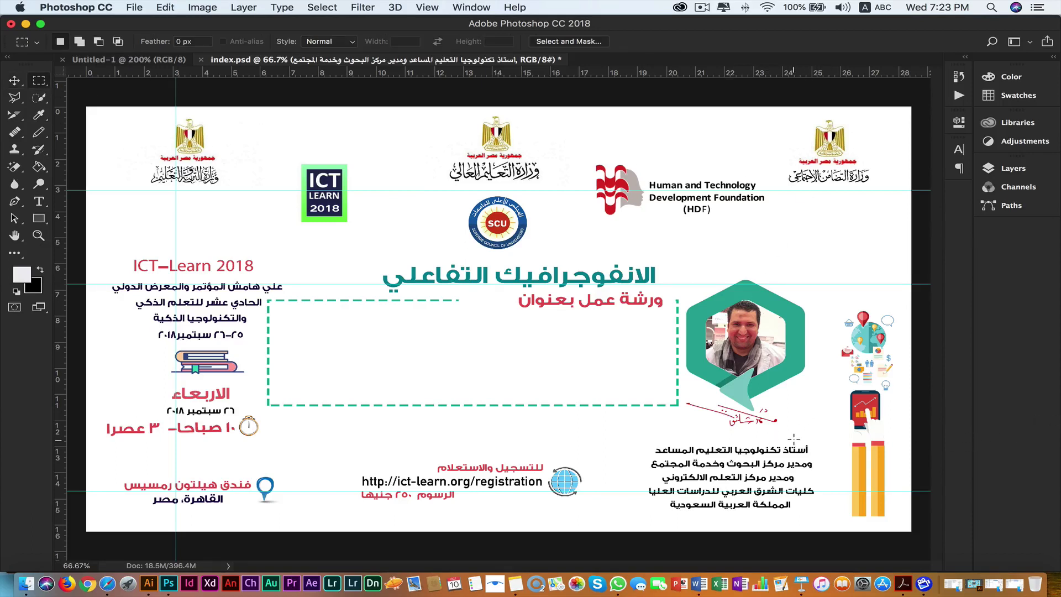
pyautogui.press('v')
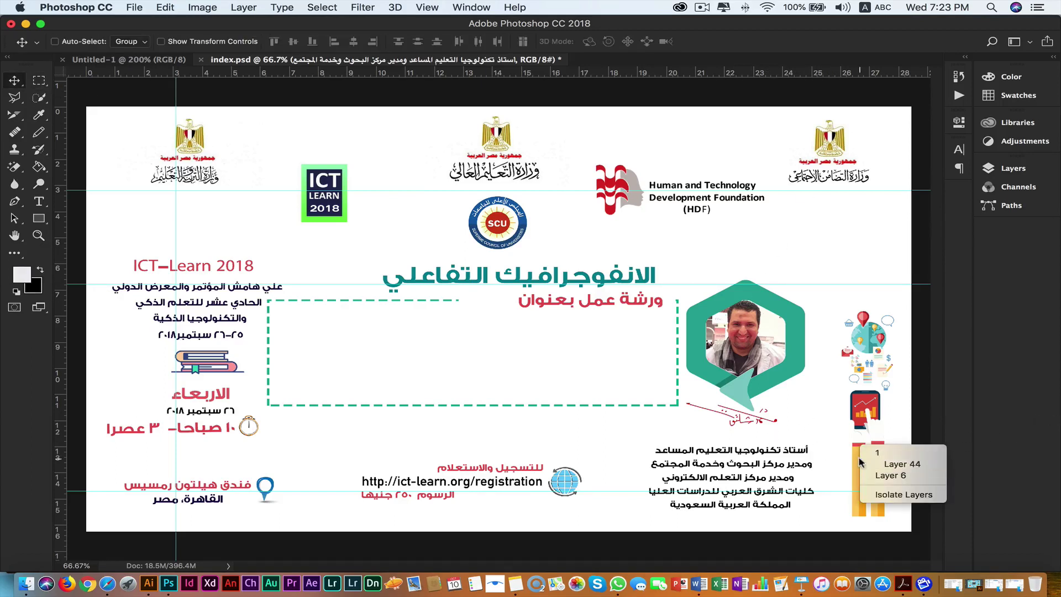
pyautogui.rightClick(869, 463)
pyautogui.click(870, 462)
pyautogui.click(36, 82)
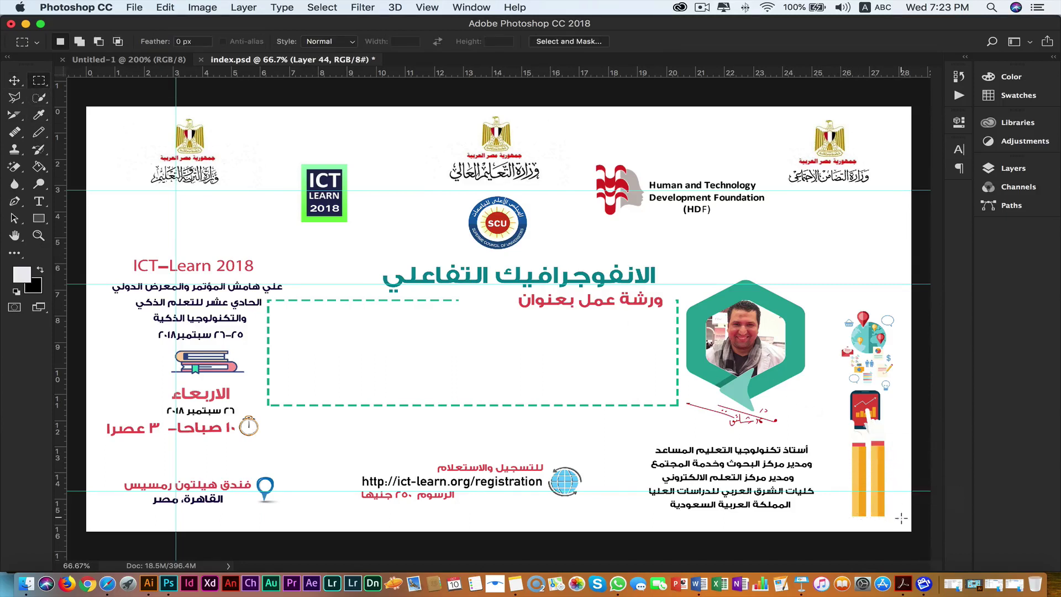
pyautogui.moveTo(844, 462); pyautogui.dragTo(903, 519)
pyautogui.press('Delete')
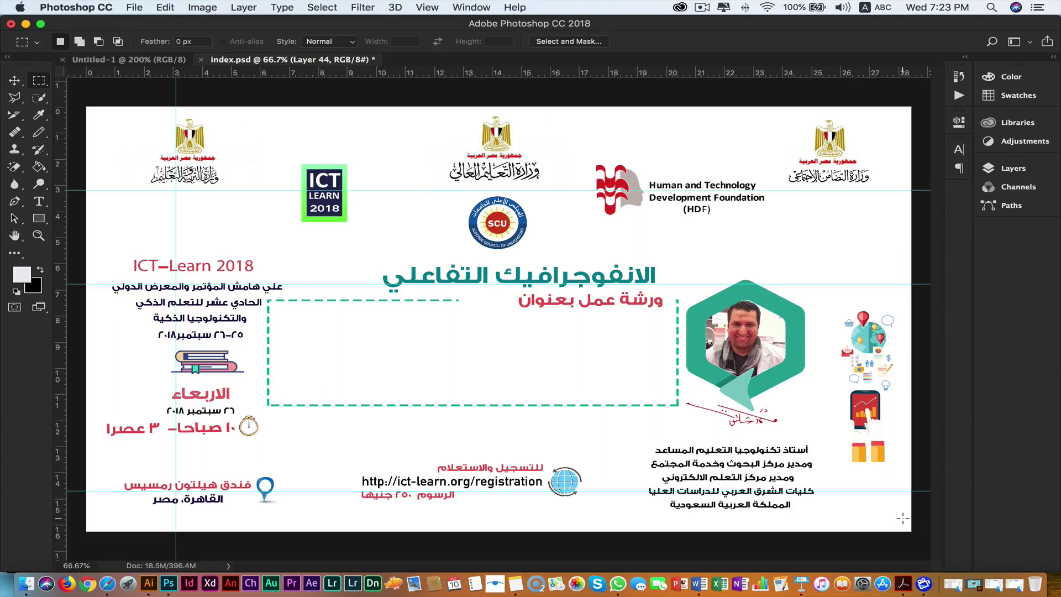
pyautogui.click(202, 59)
# Discard index.psd changes and expand the Layers panel showing Untitled-1's Background.
pyautogui.click(464, 207)
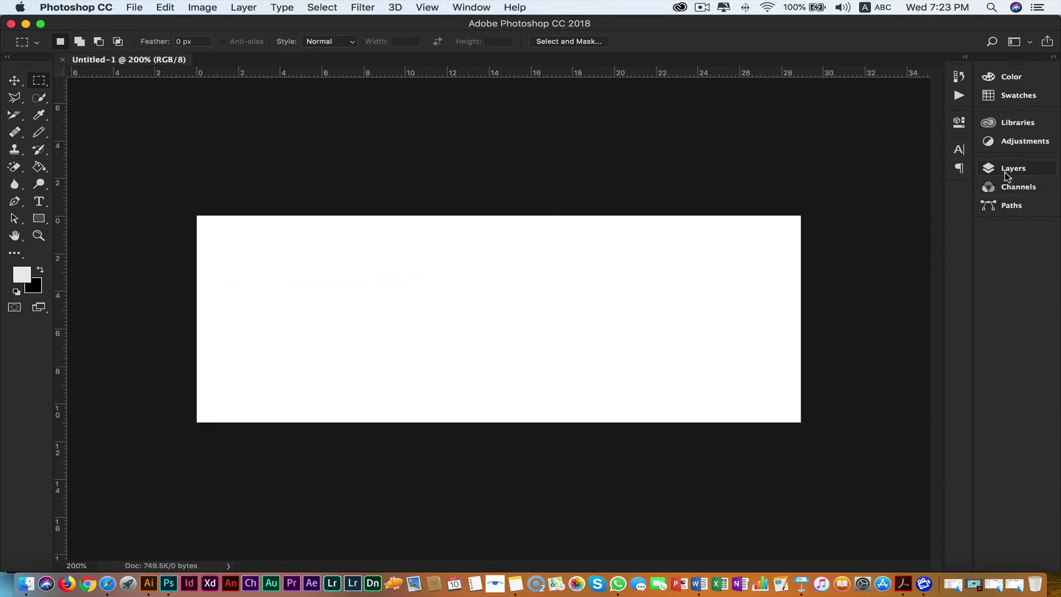
pyautogui.click(1007, 174)
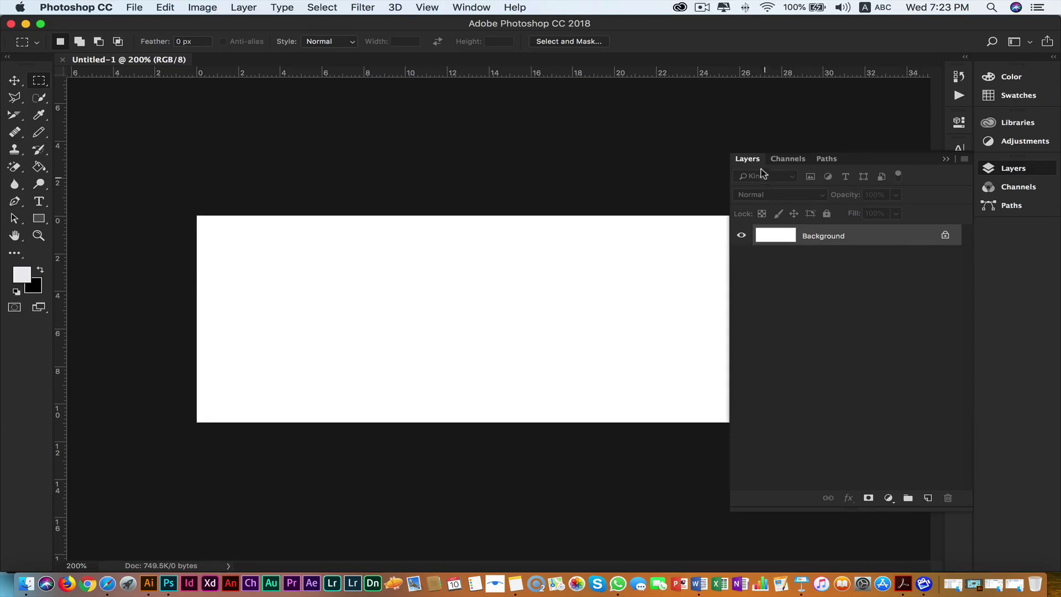
pyautogui.click(241, 8)
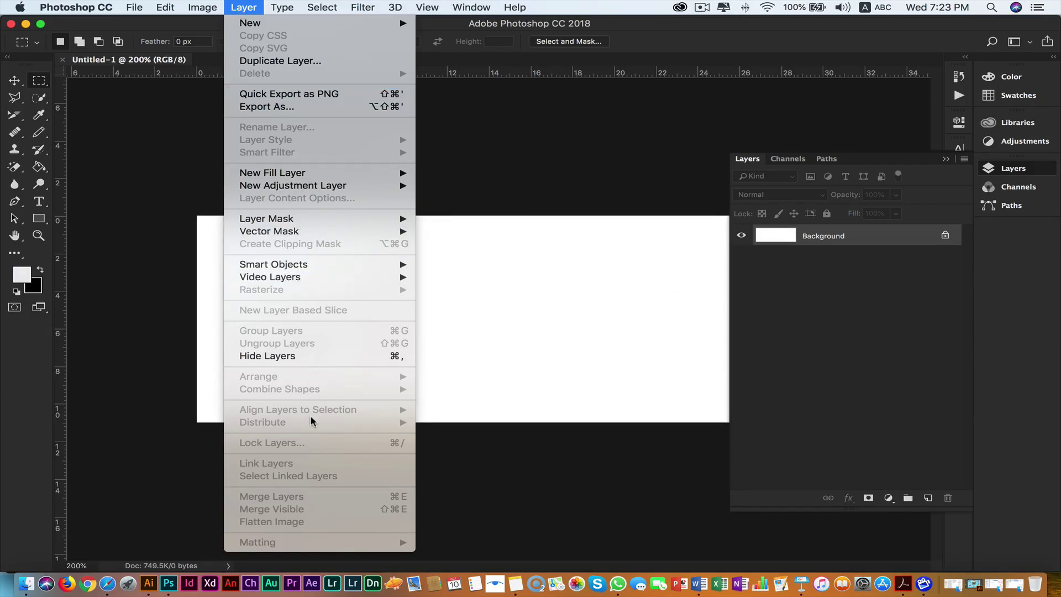
pyautogui.click(812, 393)
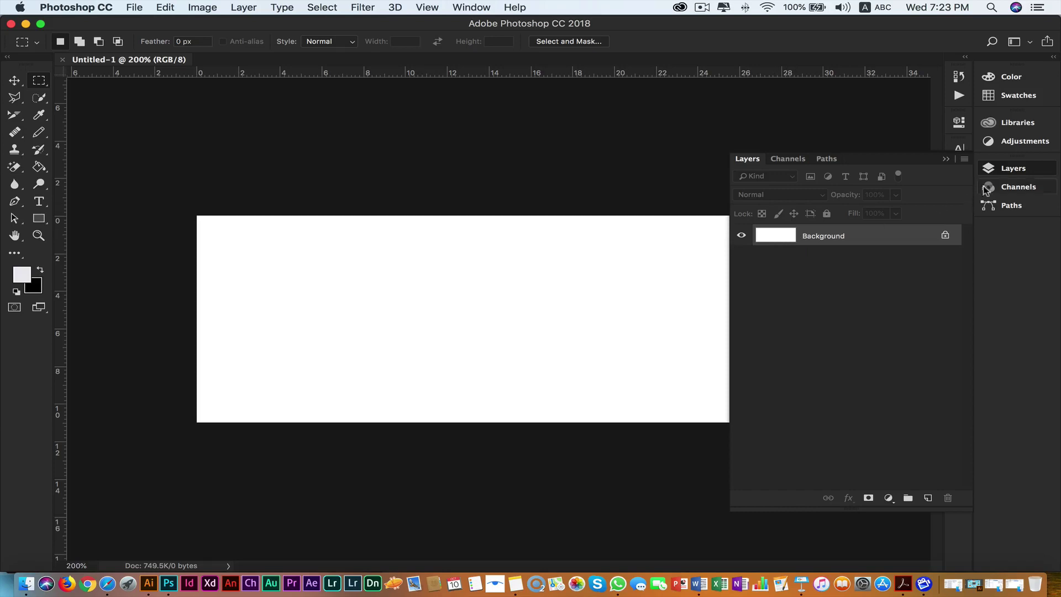
# Set Layers Panel Options to the largest thumbnail size showing the Entire Document.
pyautogui.click(964, 161)
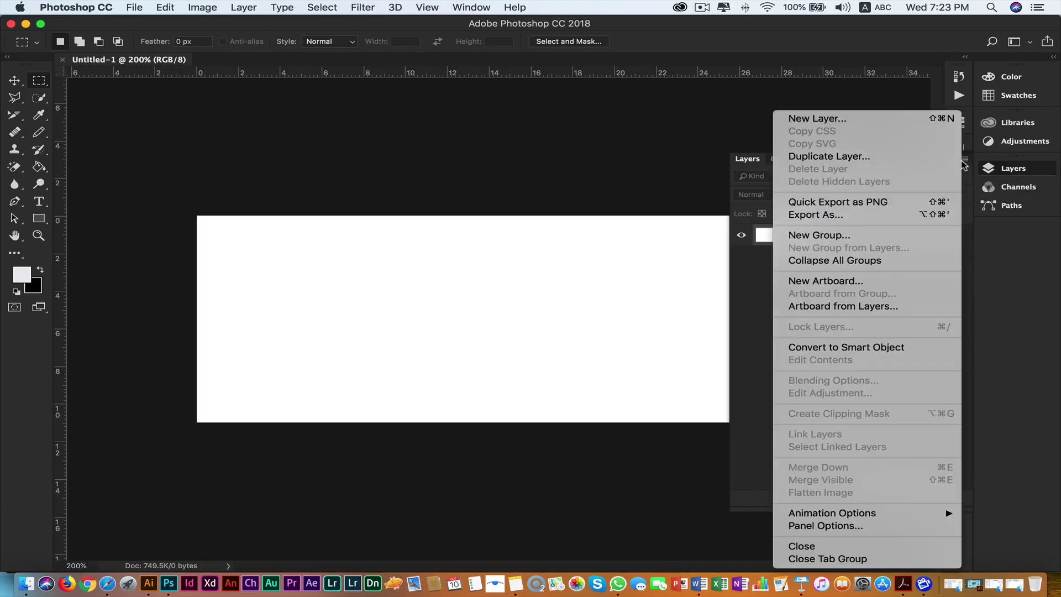
pyautogui.click(967, 266)
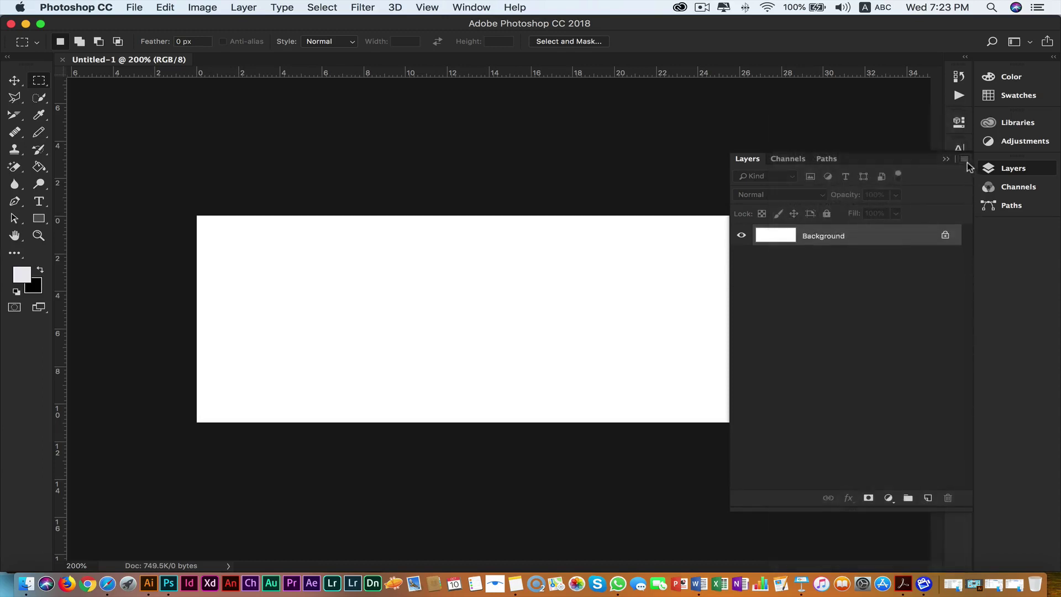
pyautogui.click(964, 160)
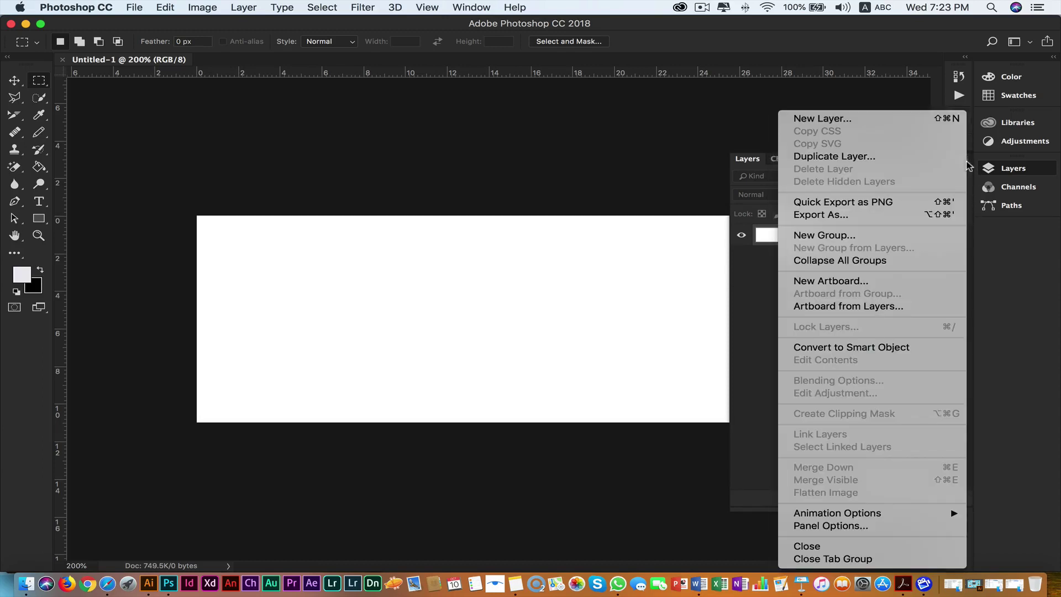
pyautogui.click(833, 529)
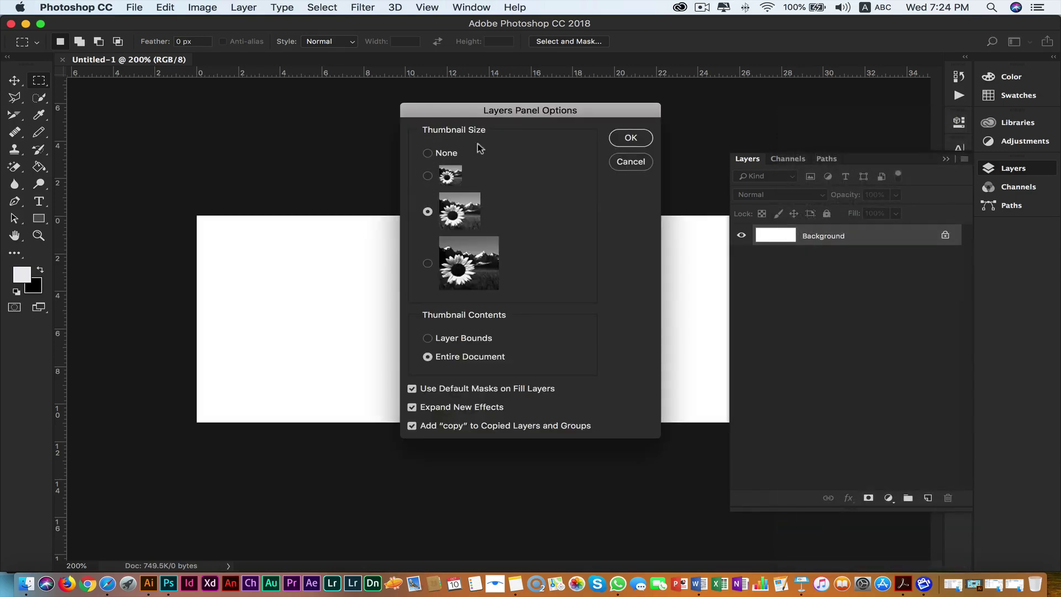
pyautogui.click(428, 264)
pyautogui.click(428, 212)
pyautogui.click(428, 176)
pyautogui.click(428, 154)
pyautogui.click(430, 217)
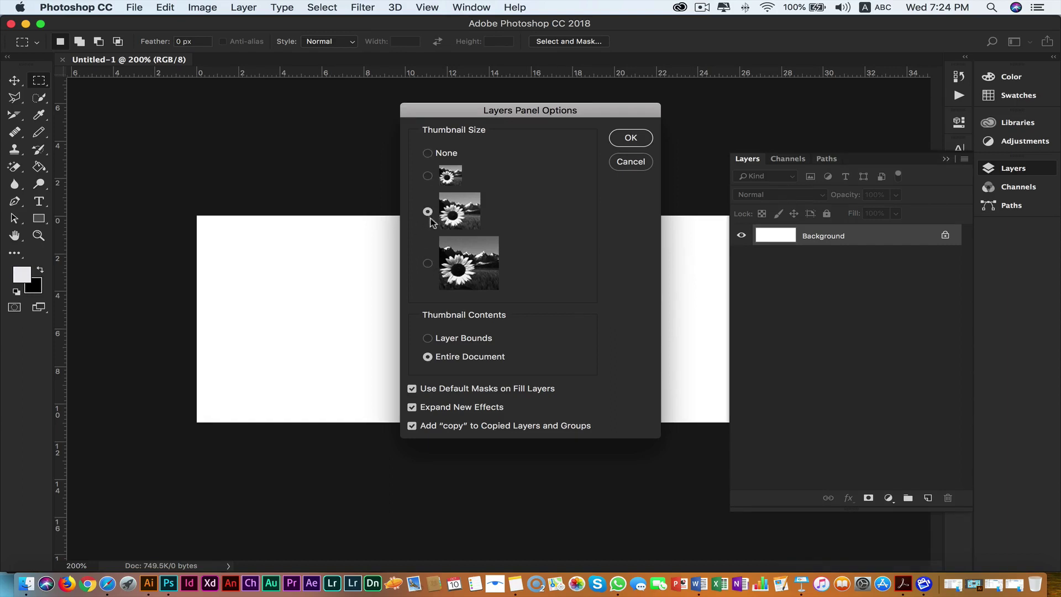
pyautogui.click(428, 264)
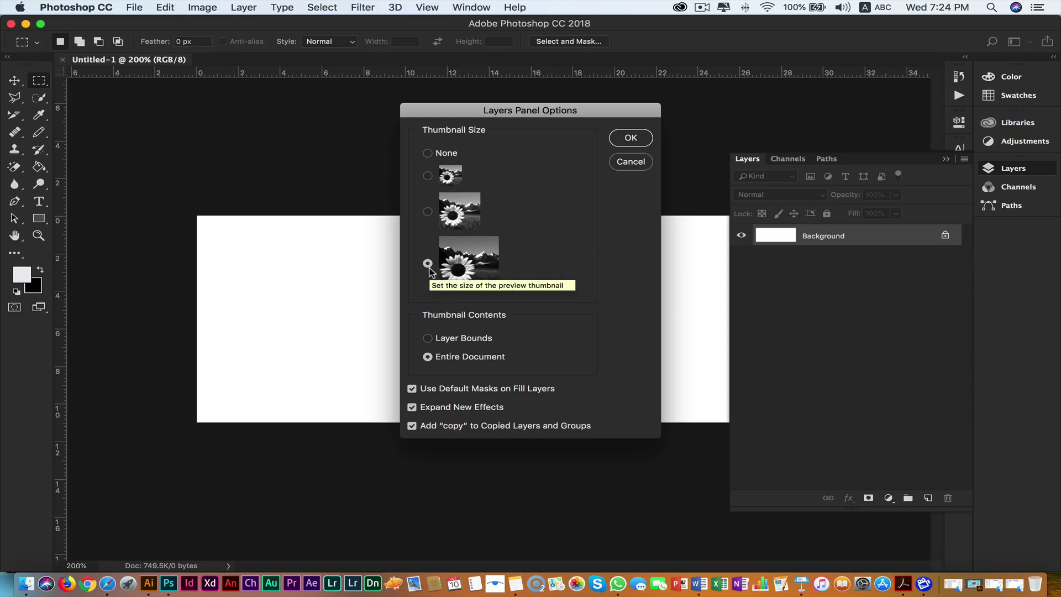
pyautogui.click(431, 339)
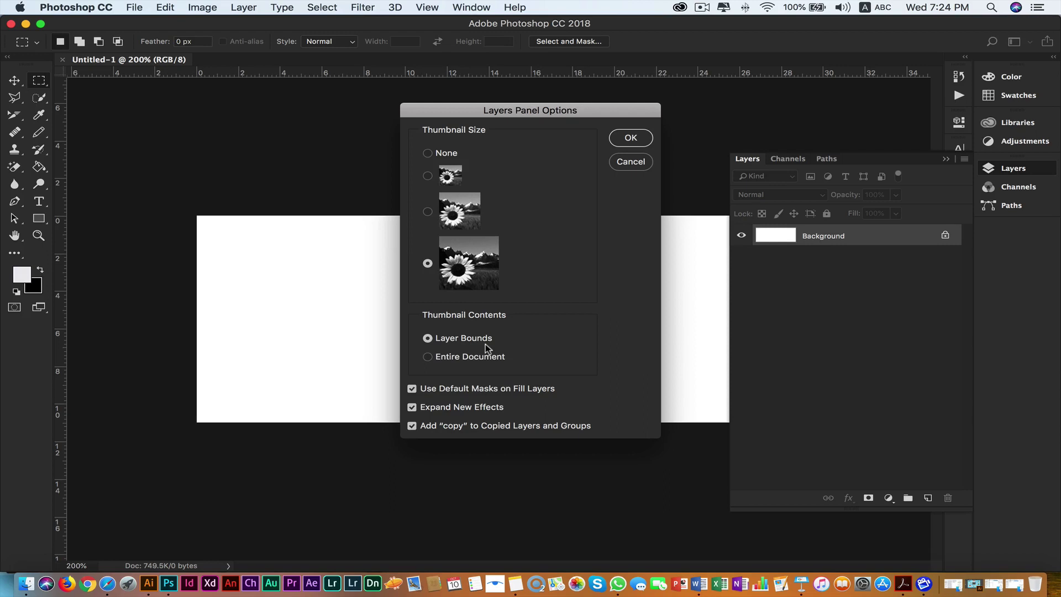
pyautogui.click(429, 357)
pyautogui.click(429, 357)
pyautogui.click(621, 139)
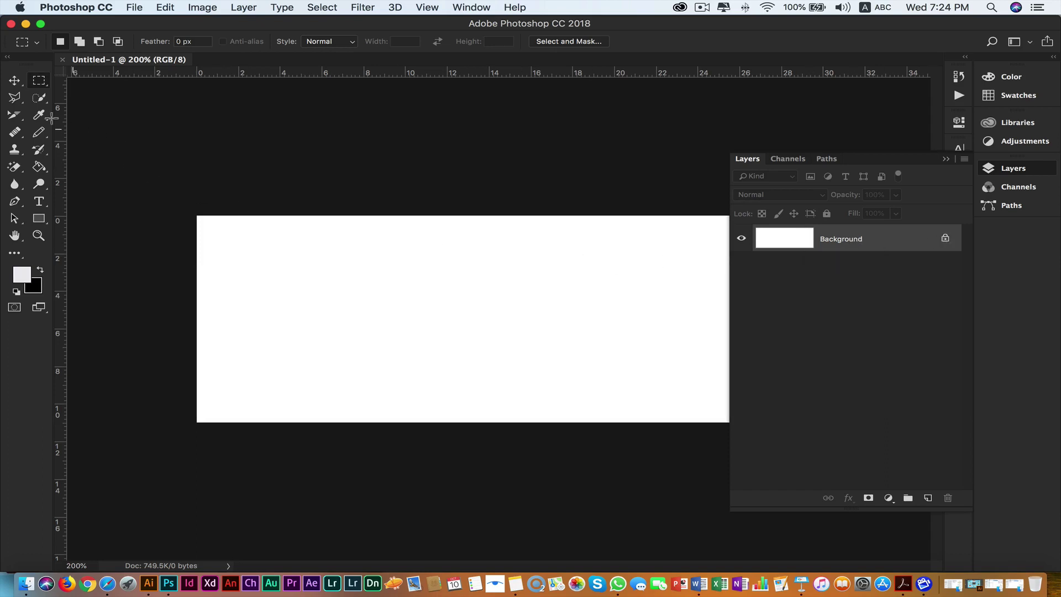
# Unlock the Background into Layer 0 after the locked-layer warning, and test moving it.
pyautogui.click(14, 80)
pyautogui.moveTo(205, 268); pyautogui.dragTo(422, 273)
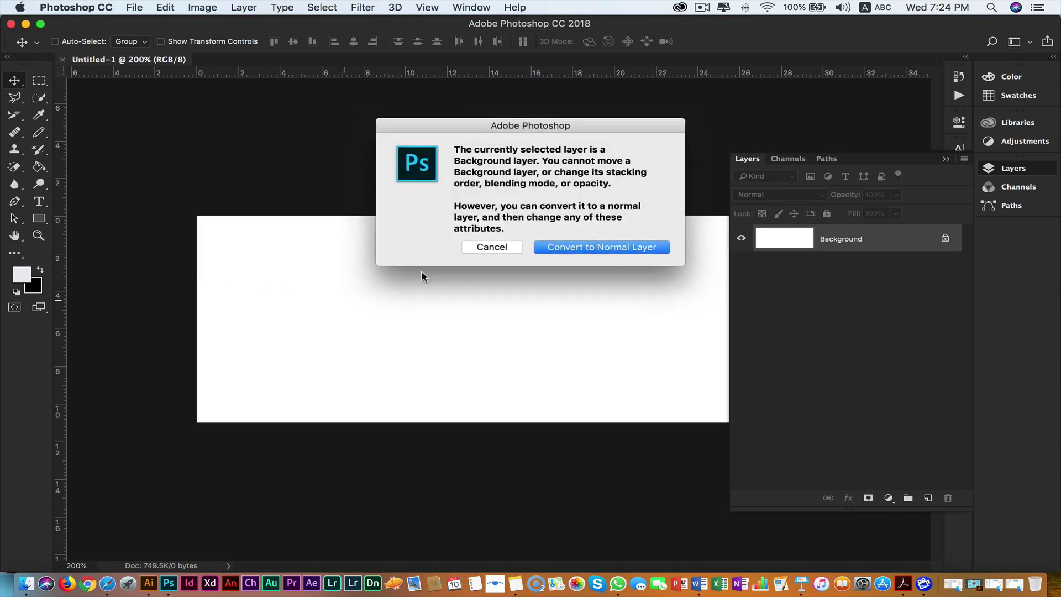
pyautogui.click(496, 247)
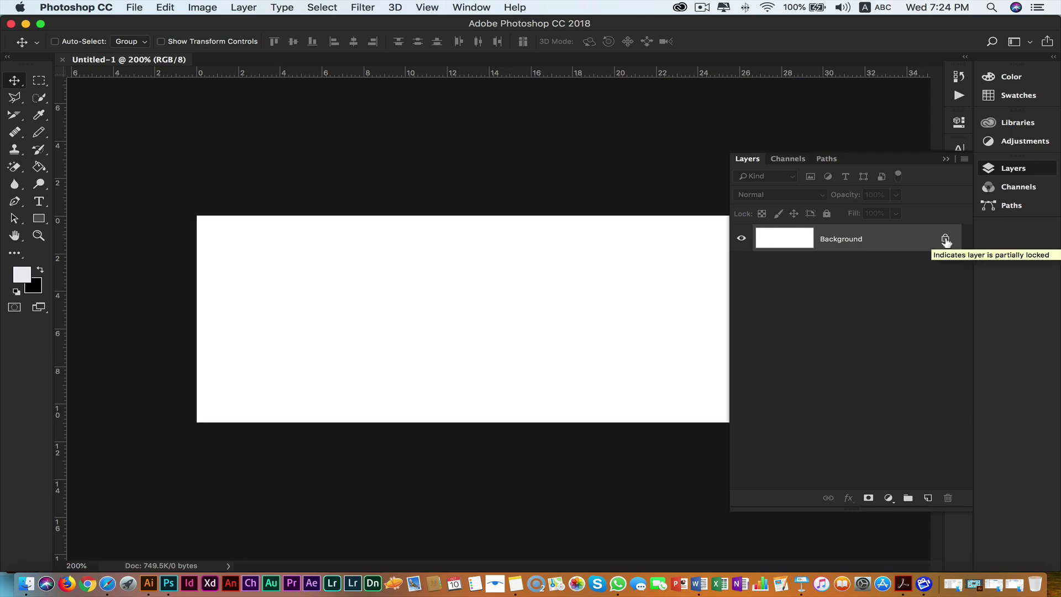
pyautogui.click(946, 240)
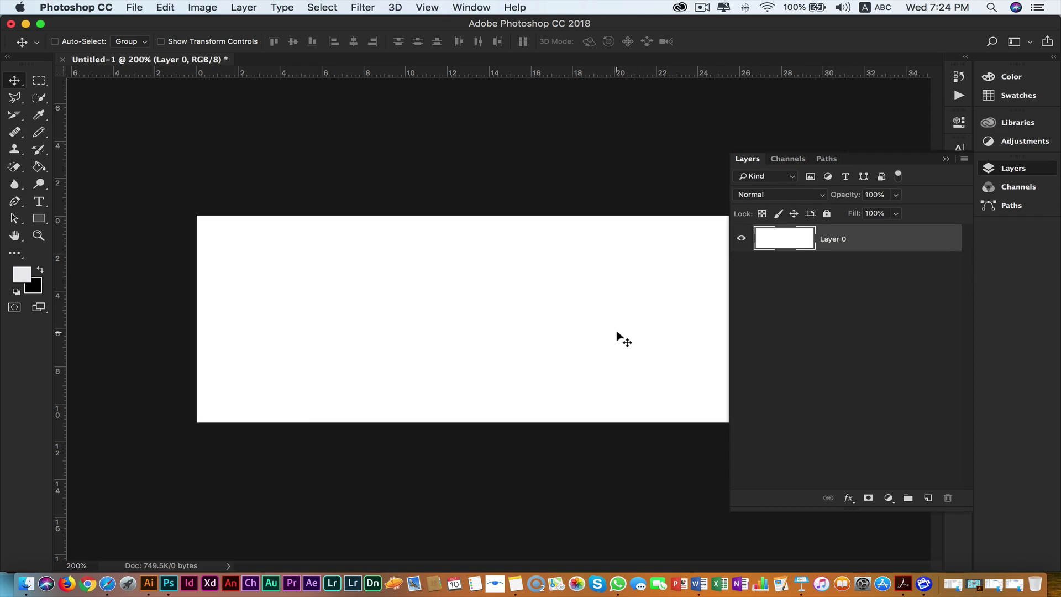
pyautogui.moveTo(617, 333)
pyautogui.mouseDown()
pyautogui.moveTo(574, 338)
pyautogui.moveTo(620, 338)
pyautogui.mouseUp()
# Rename Layer 0 to 'background' and toggle its visibility off and back on.
pyautogui.doubleClick(833, 243)
pyautogui.press('BackSpace')
pyautogui.hotkey('ctrl', 'space')
pyautogui.write('ل')
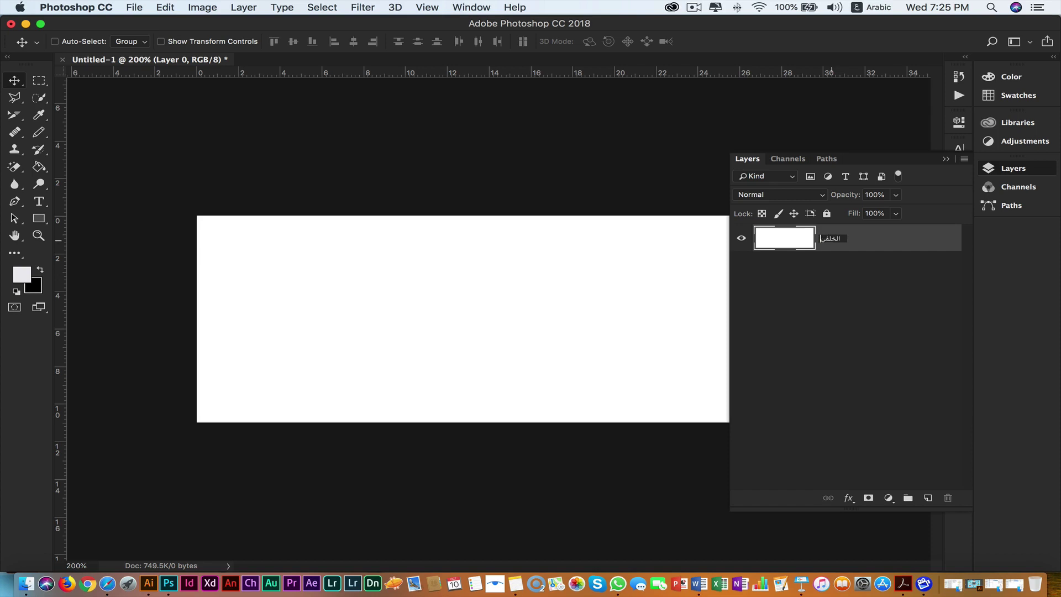
pyautogui.hotkey('ctrl', 'space')
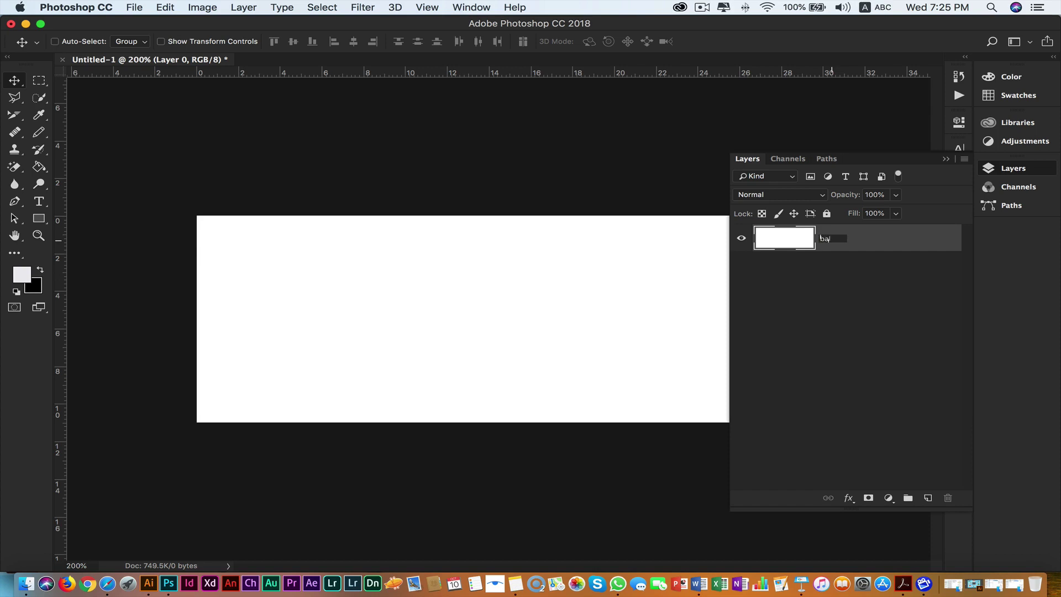
pyautogui.write('rou')
pyautogui.write('nd')
pyautogui.press('Return')
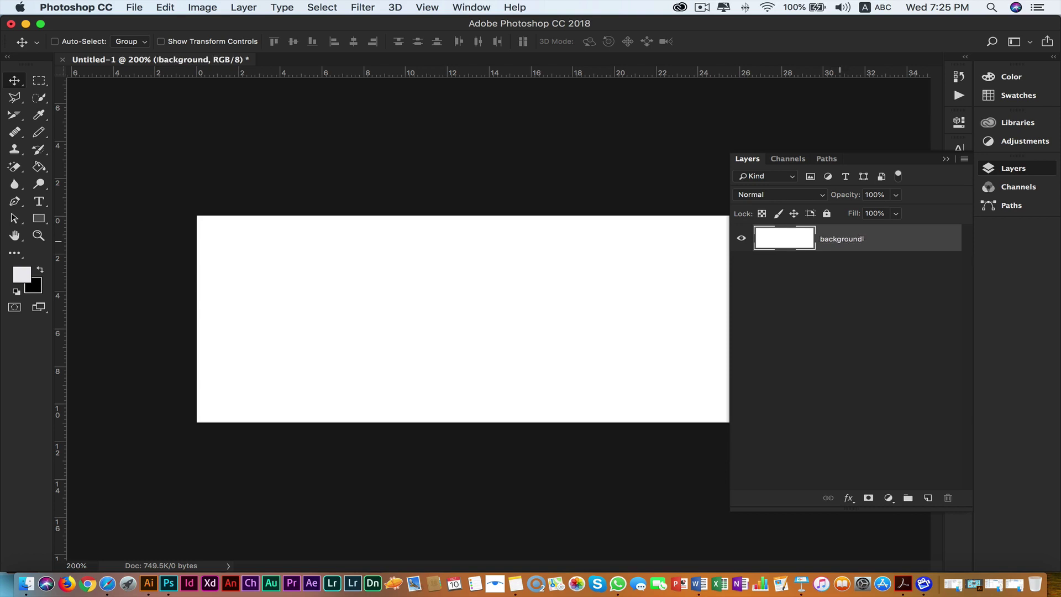
pyautogui.click(741, 238)
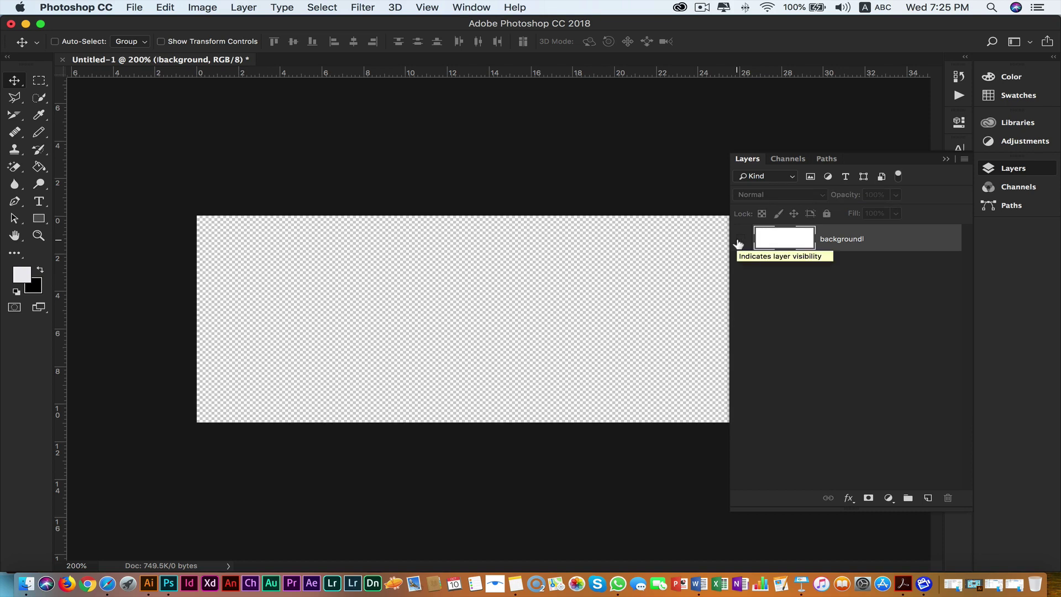
pyautogui.click(741, 239)
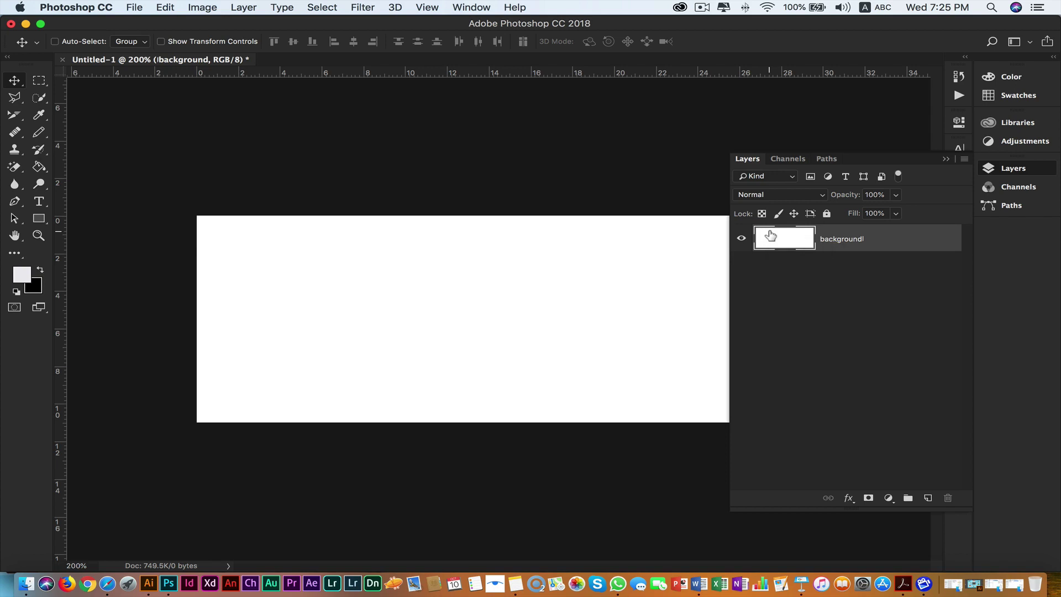
# Choose the Horizontal Type Tool from the type tool variants.
pyautogui.click(40, 219)
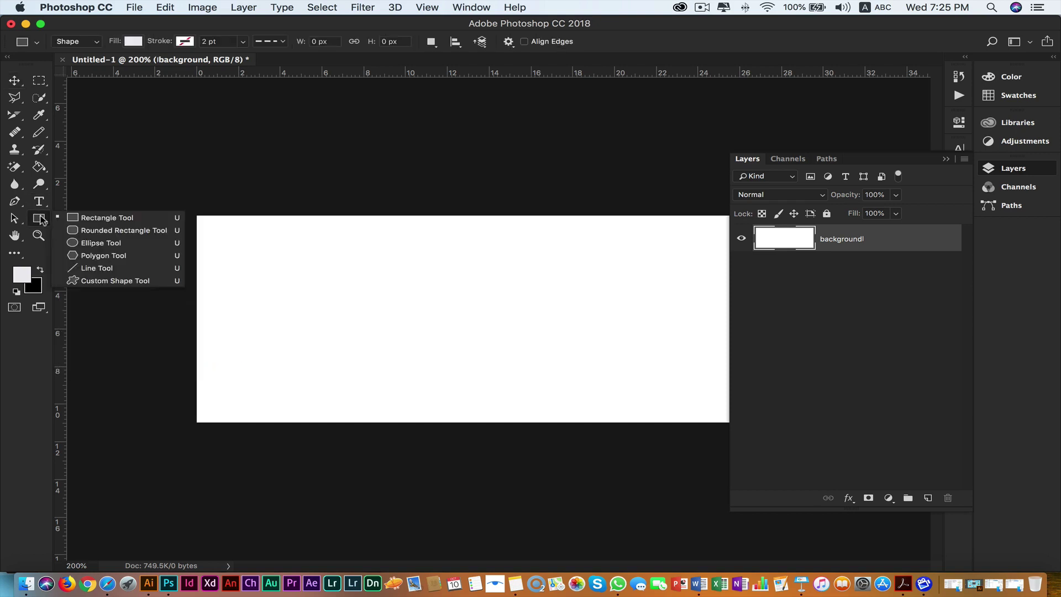
pyautogui.click(45, 202)
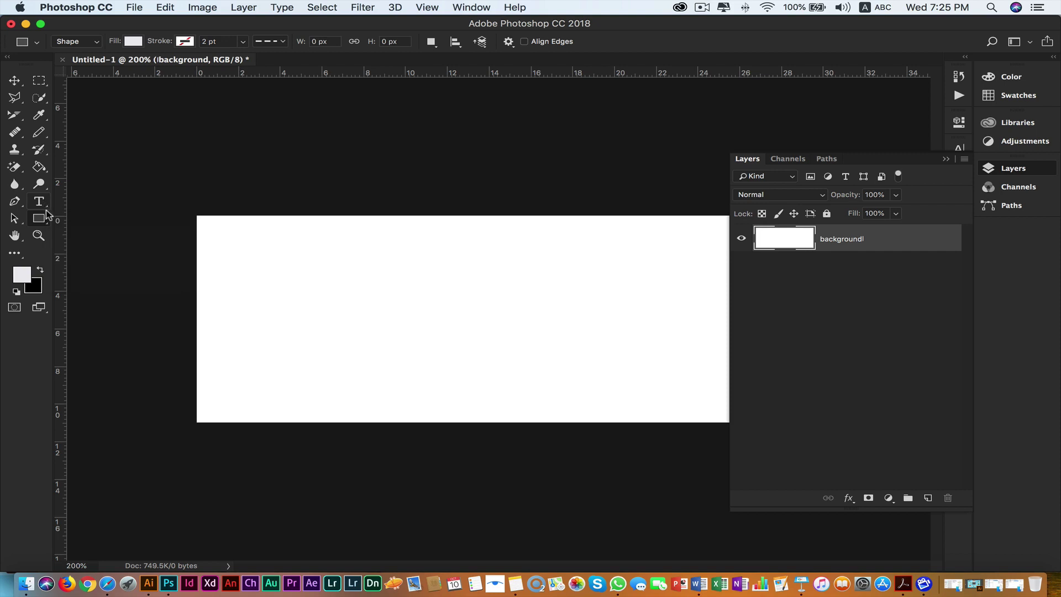
pyautogui.click(40, 206)
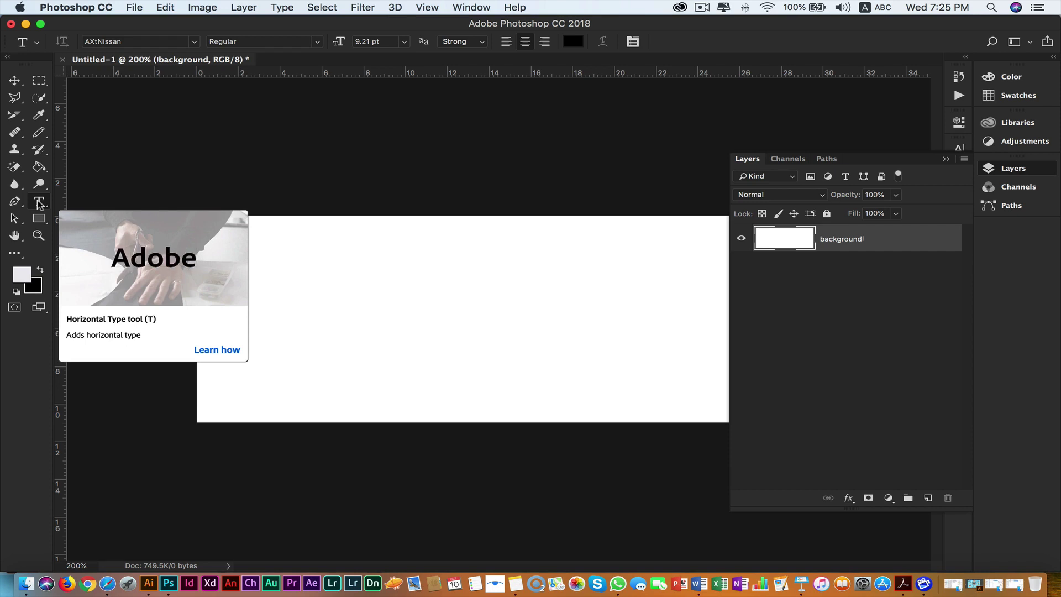
pyautogui.rightClick(41, 203)
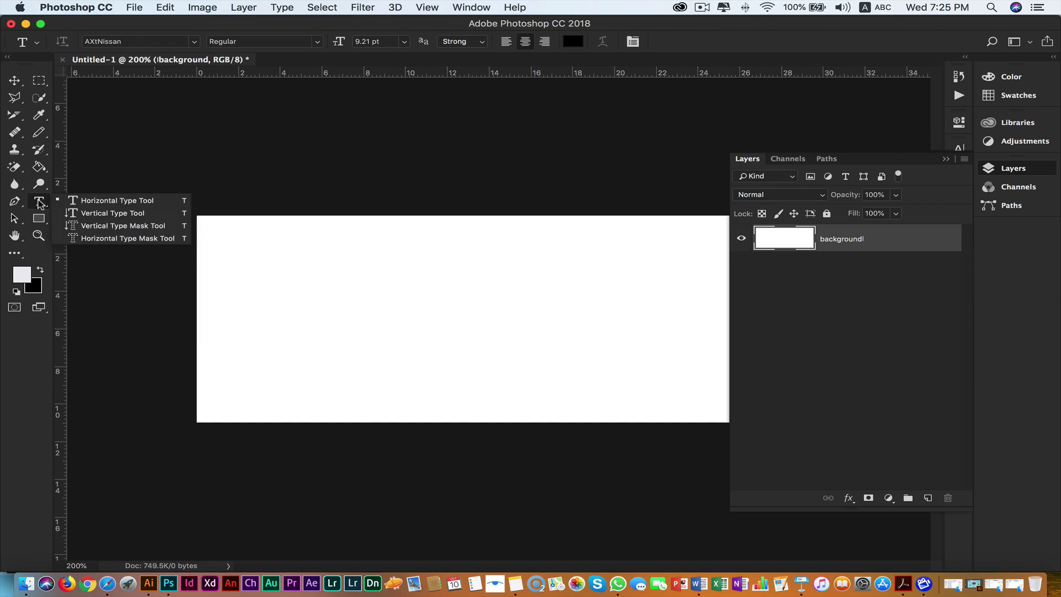
pyautogui.click(90, 205)
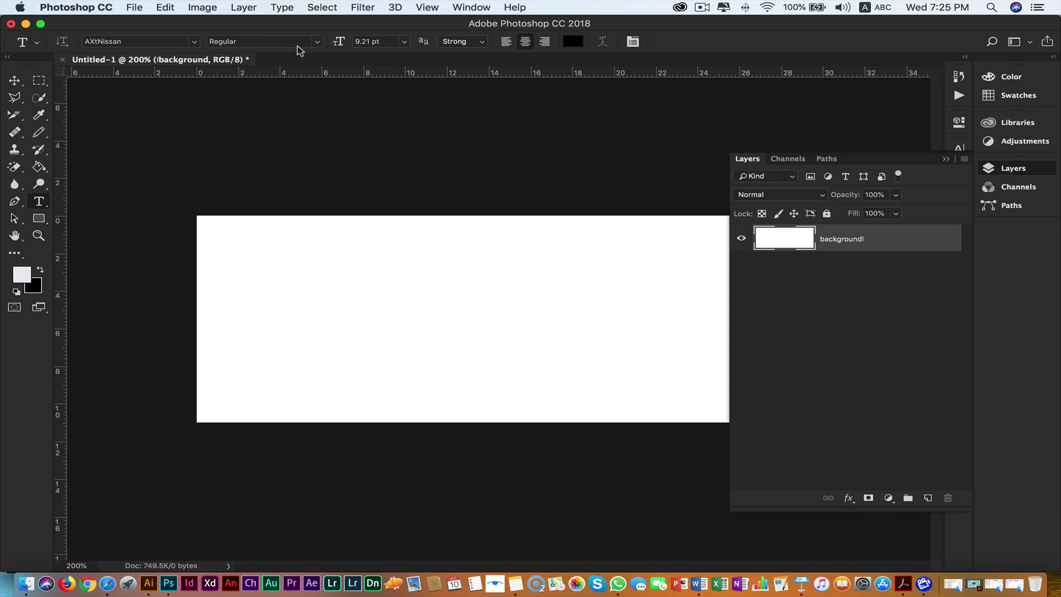
# Set the type options to 16 pt and the AXtNissan font.
pyautogui.click(404, 41)
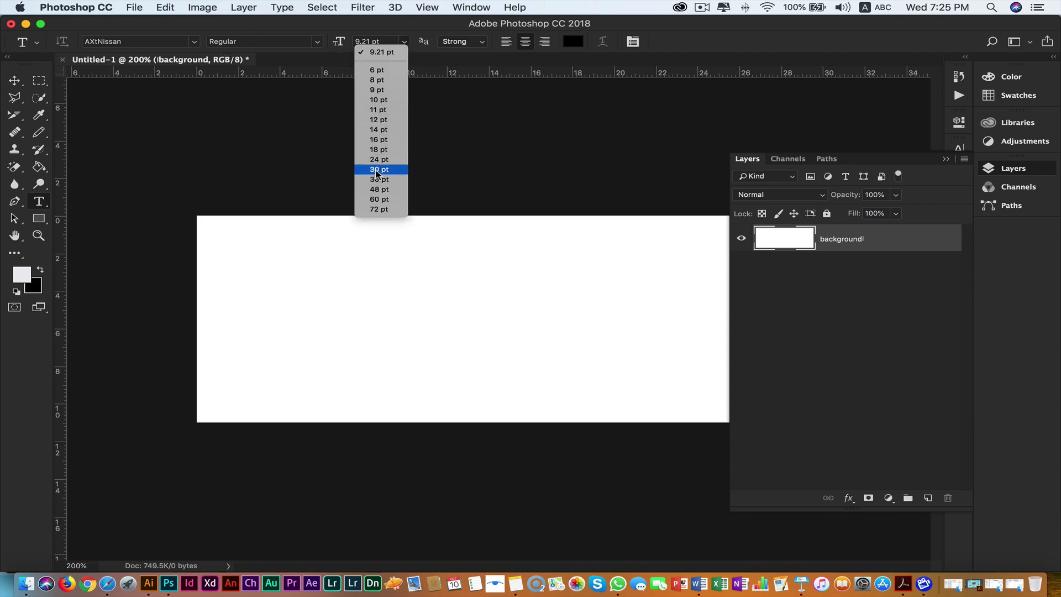
pyautogui.click(379, 140)
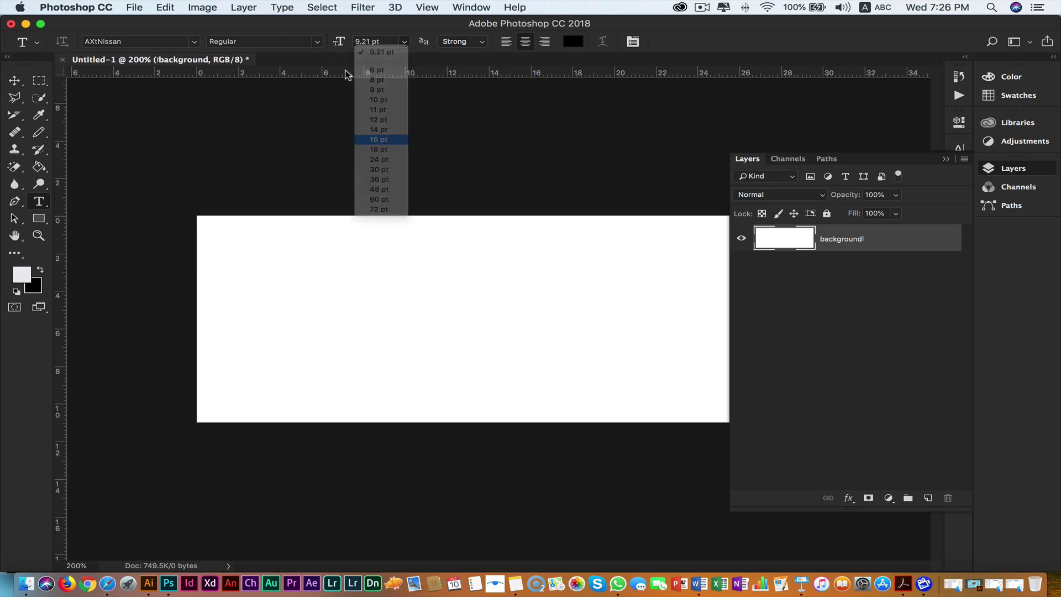
pyautogui.click(194, 41)
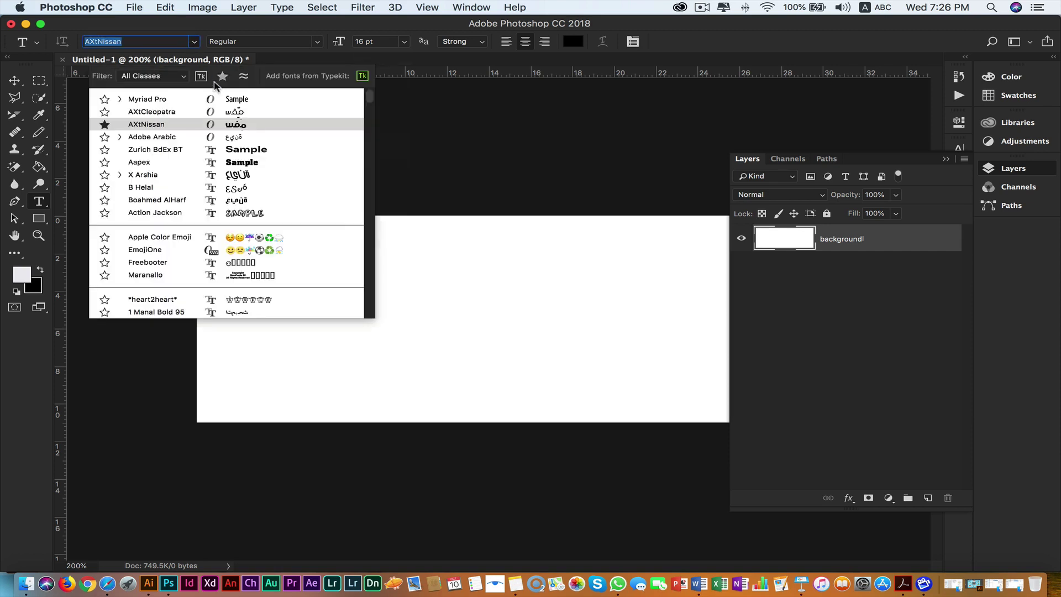
pyautogui.click(248, 130)
pyautogui.click(196, 42)
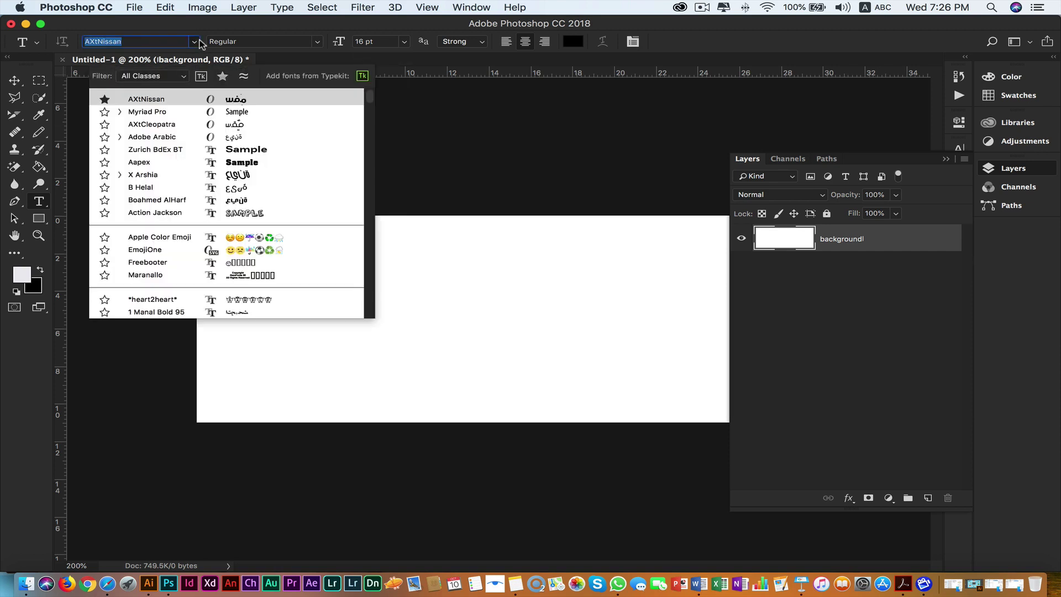
pyautogui.click(252, 99)
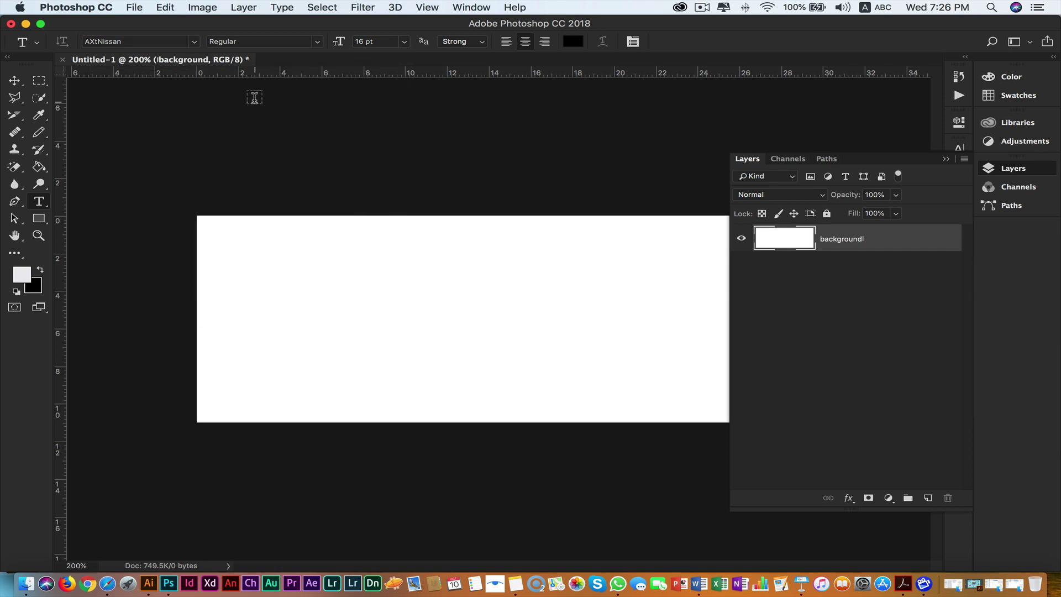
pyautogui.click(317, 42)
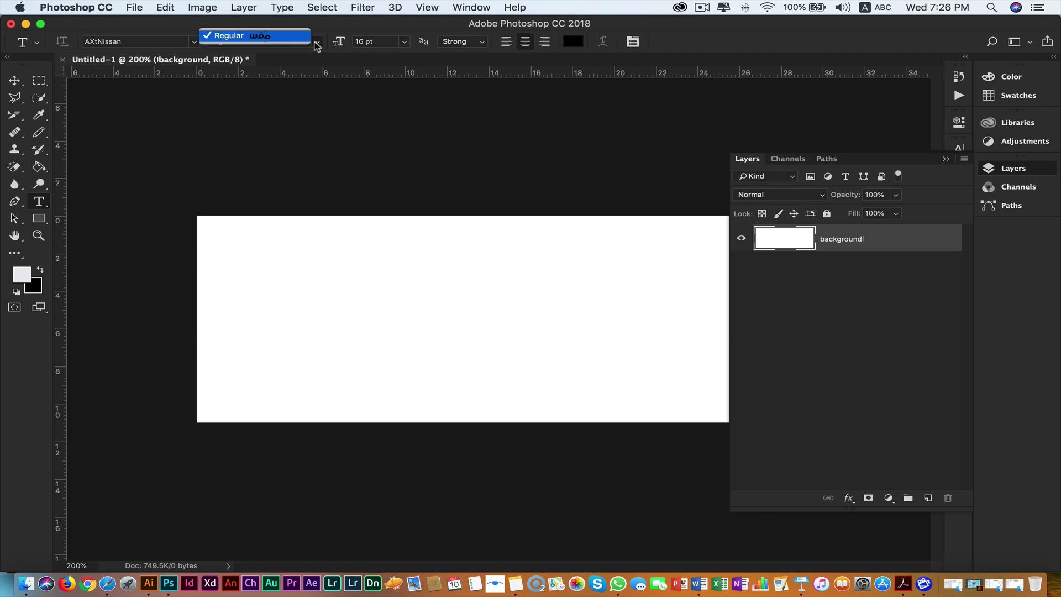
# Type the Arabic name on the canvas and enlarge it to 30 pt.
pyautogui.click(320, 307)
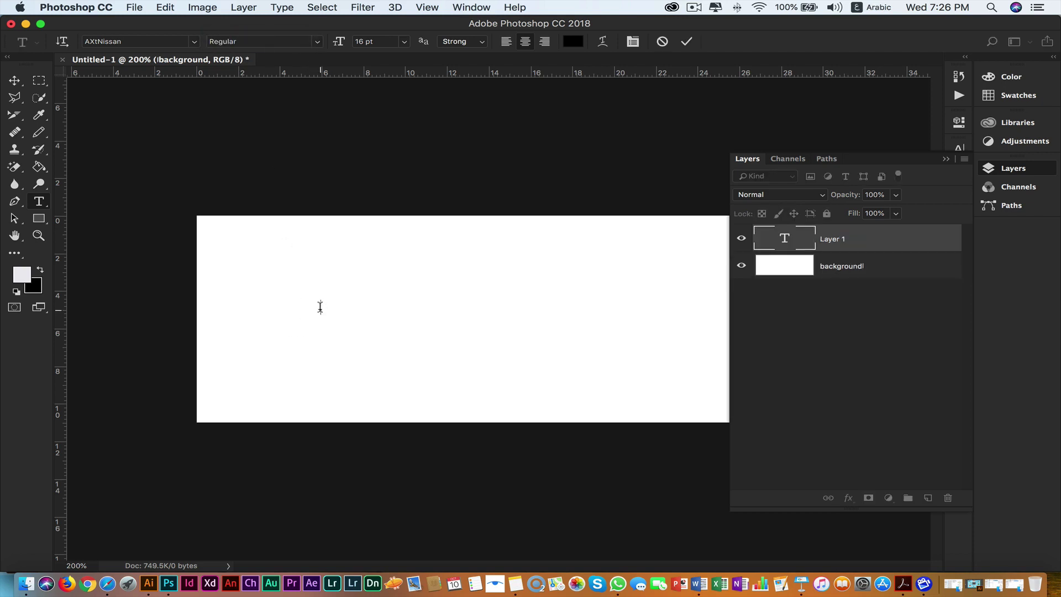
pyautogui.write('مح')
pyautogui.write('مدد ش')
pyautogui.write('لتوت')
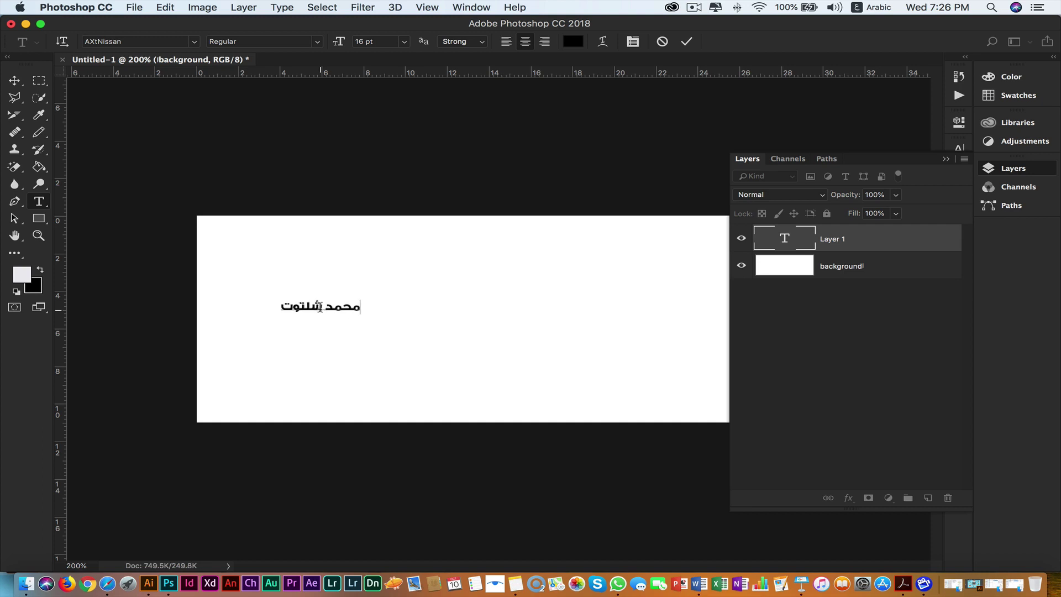
pyautogui.tripleClick(320, 307)
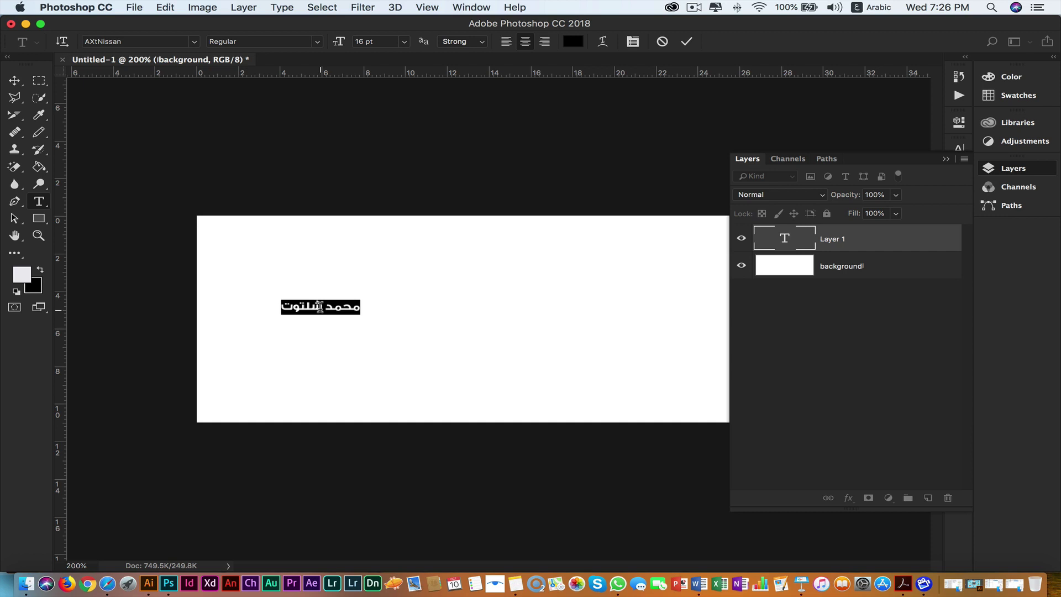
pyautogui.click(404, 42)
pyautogui.click(379, 169)
# Move the name right toward the canvas centre and reselect its text.
pyautogui.click(14, 81)
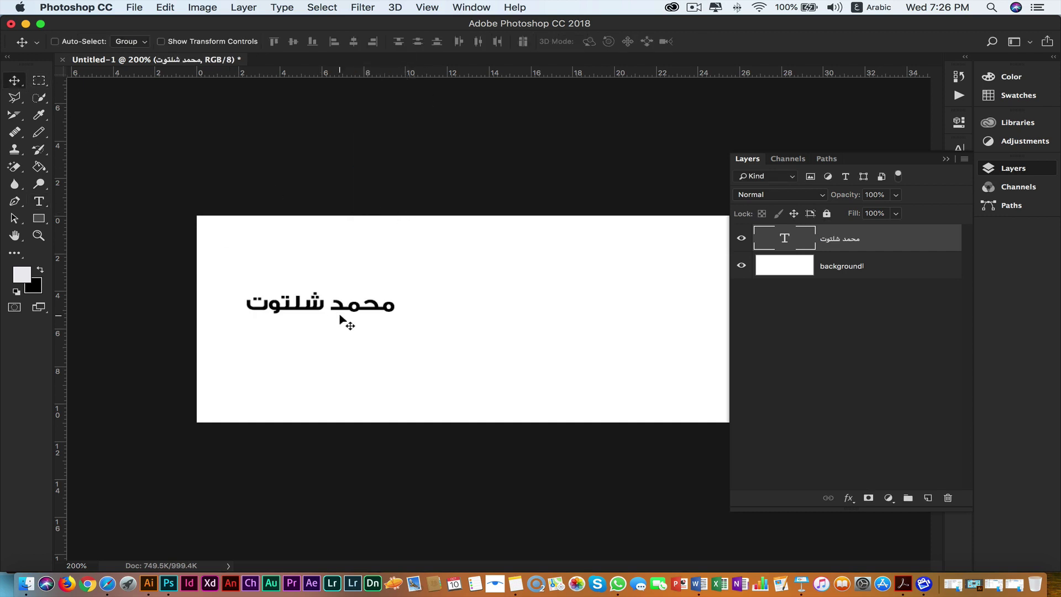
pyautogui.moveTo(345, 322)
pyautogui.mouseDown()
pyautogui.moveTo(534, 322)
pyautogui.moveTo(551, 308)
pyautogui.mouseUp()
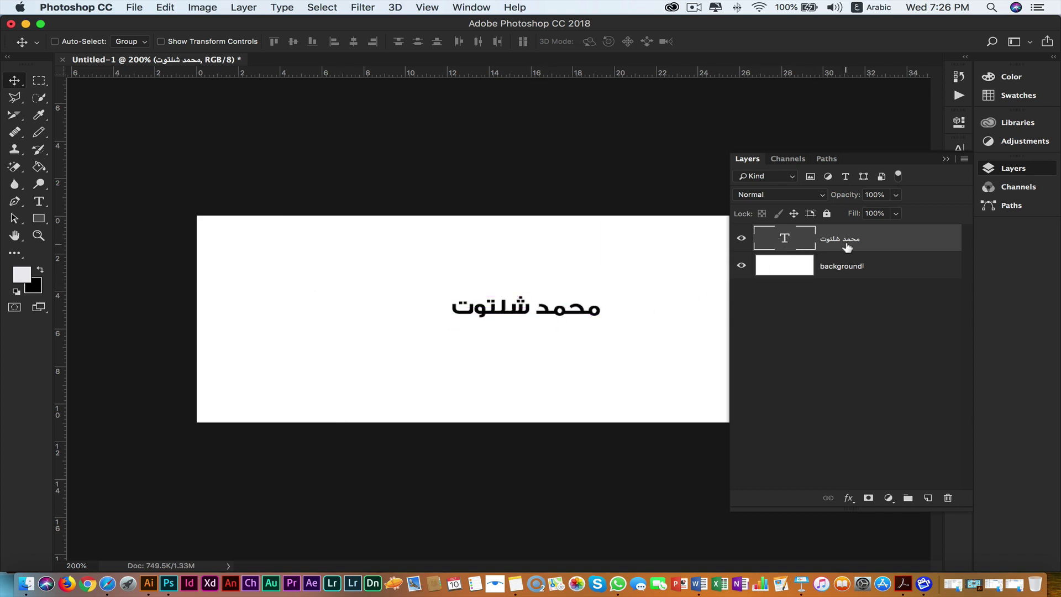
pyautogui.doubleClick(784, 239)
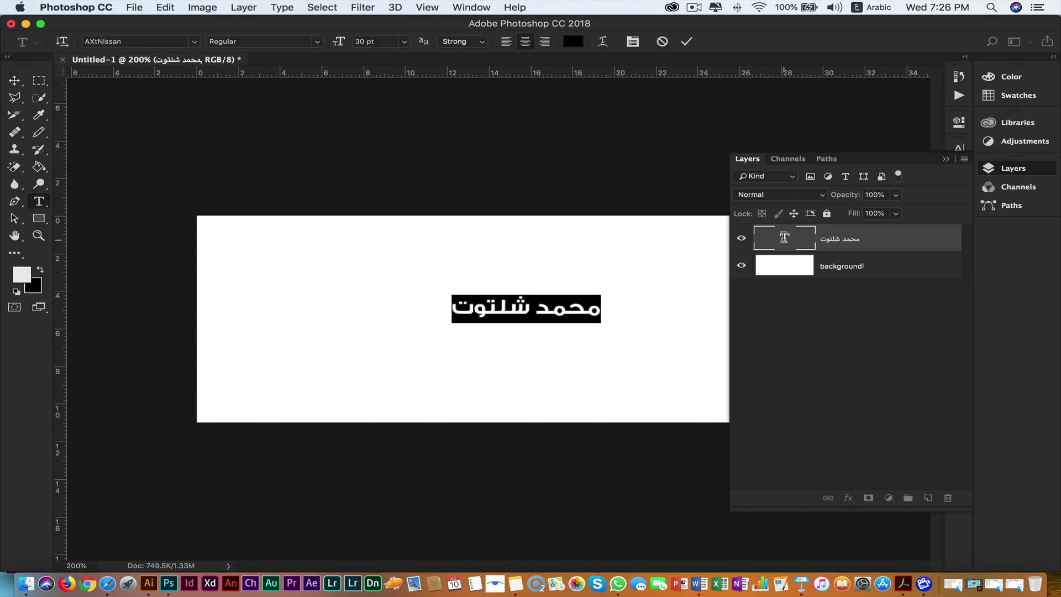
pyautogui.press('Escape')
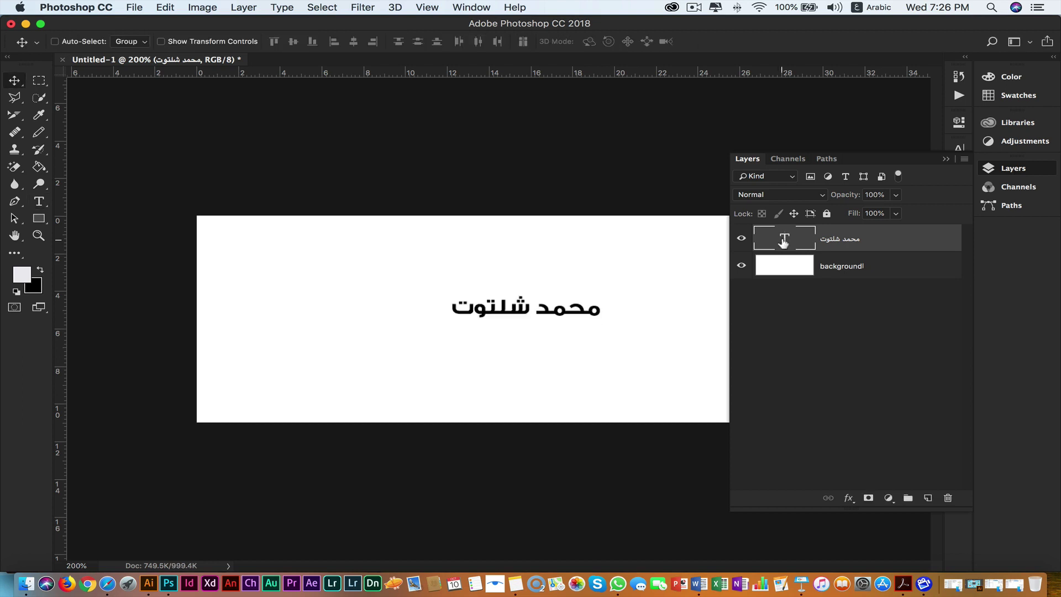
pyautogui.doubleClick(785, 239)
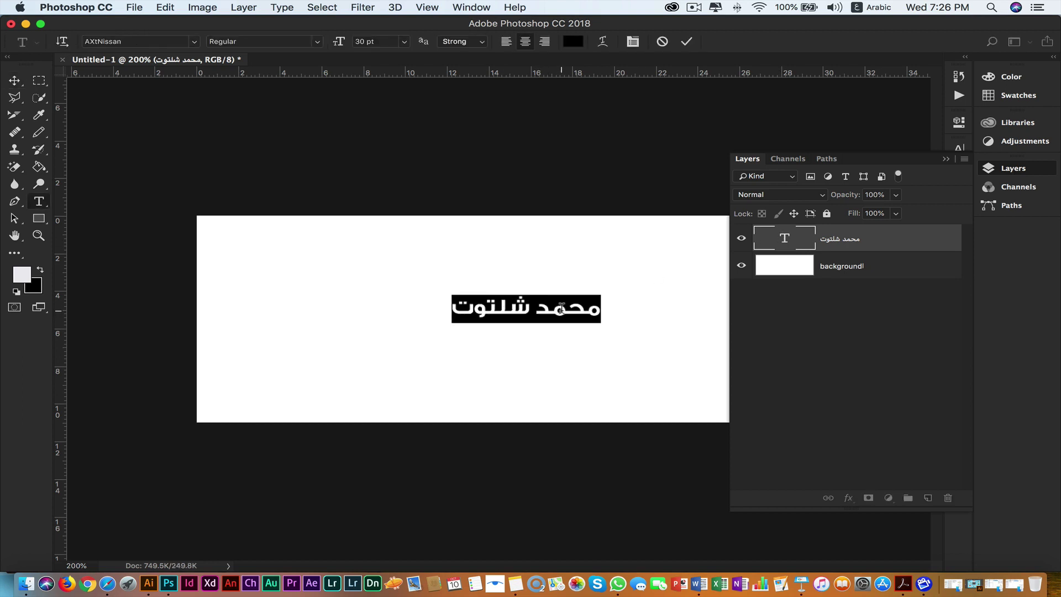
# Colour the Arabic name pure red, ff0000.
pyautogui.click(573, 42)
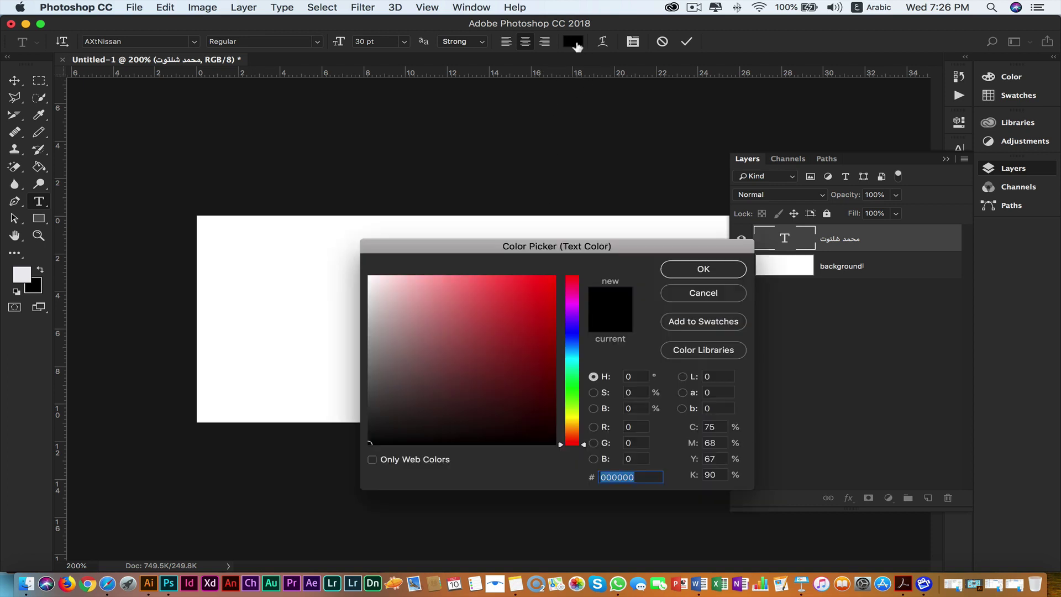
pyautogui.click(514, 286)
pyautogui.write('ff0000')
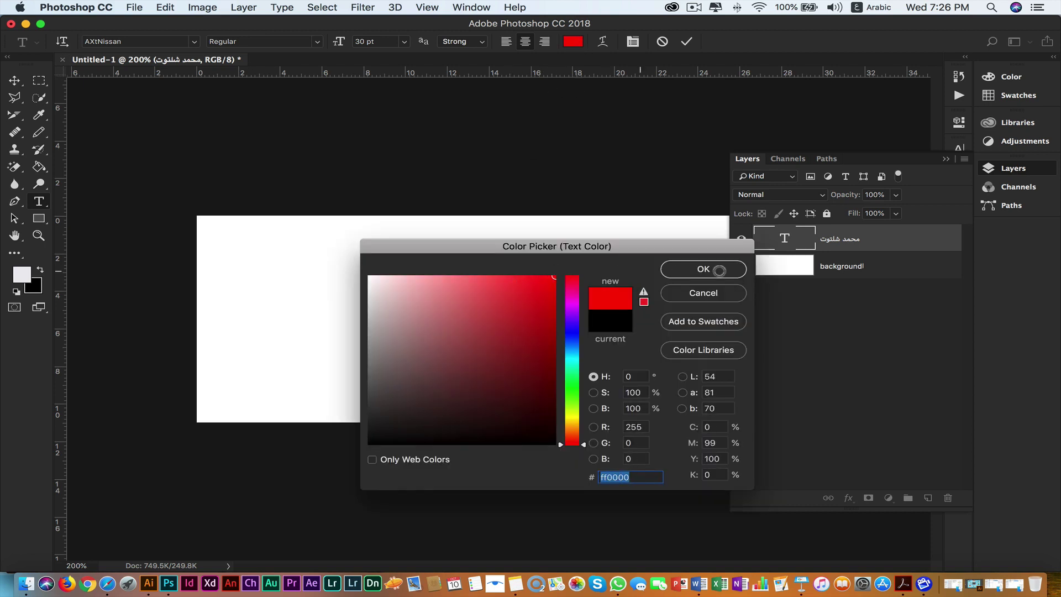
pyautogui.click(741, 271)
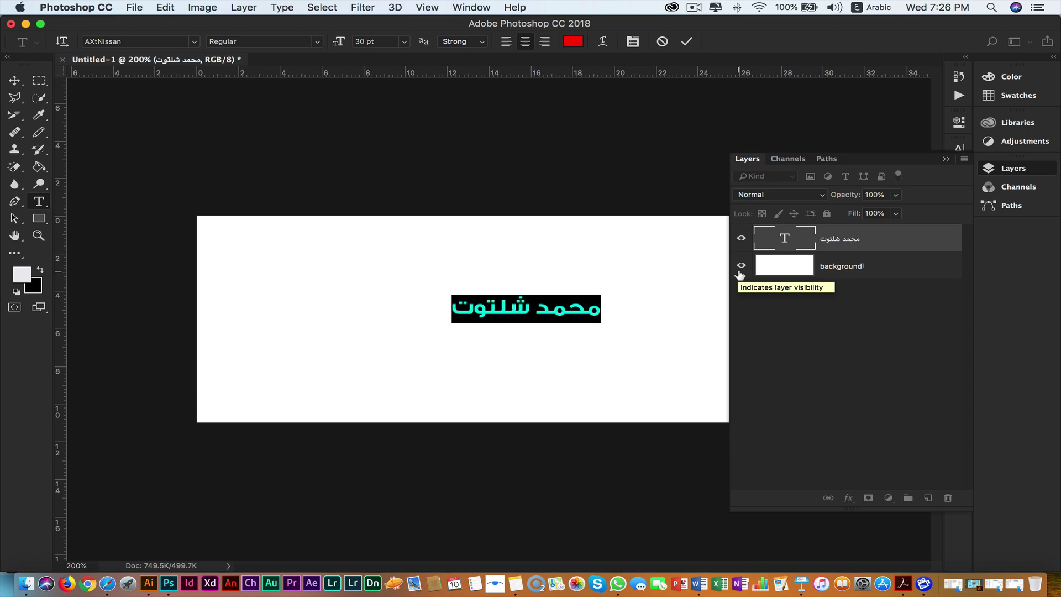
pyautogui.click(16, 81)
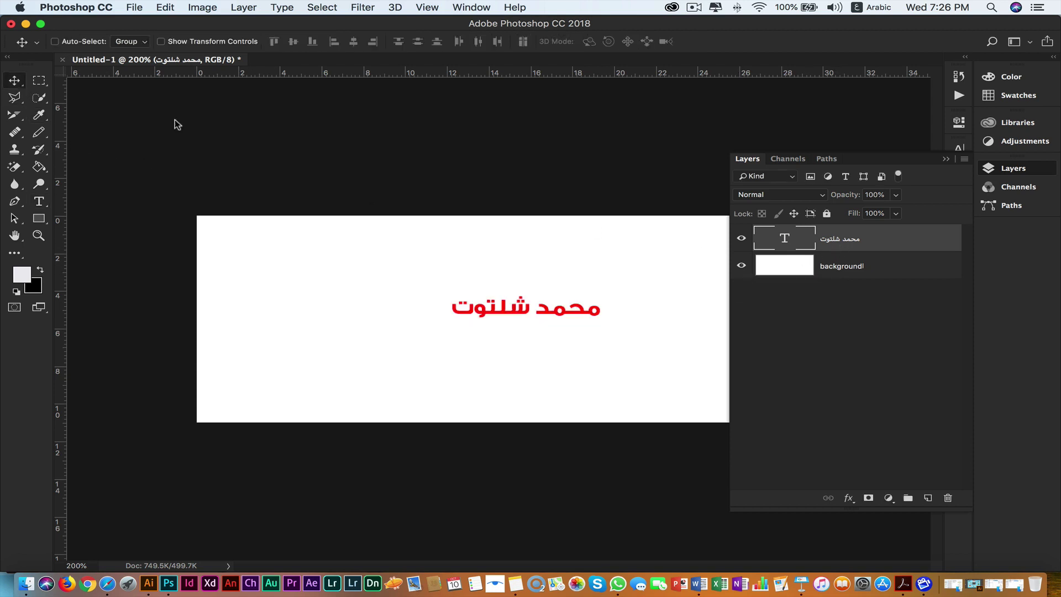
# Nudge the red name nearer the canvas centre and select its text layer.
pyautogui.moveTo(480, 293)
pyautogui.mouseDown()
pyautogui.moveTo(529, 341)
pyautogui.moveTo(520, 314)
pyautogui.moveTo(507, 323)
pyautogui.mouseUp()
pyautogui.click(852, 267)
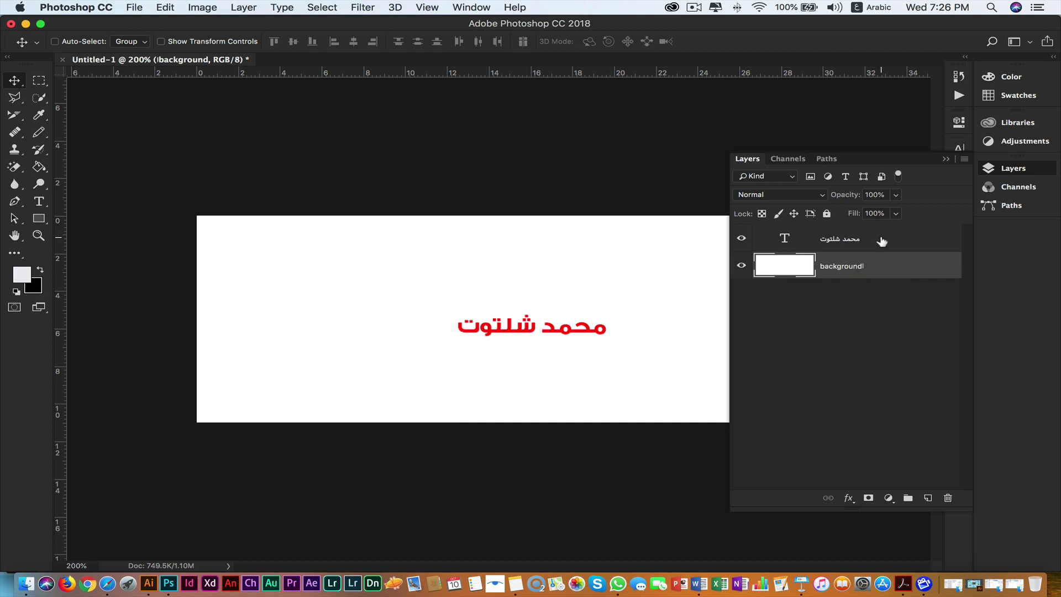
pyautogui.click(881, 241)
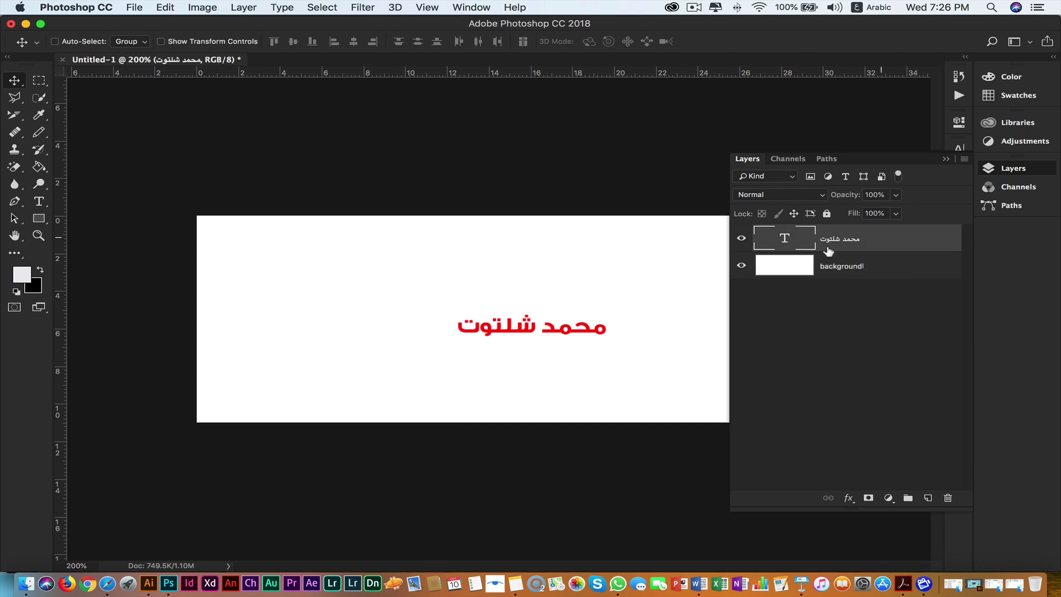
pyautogui.click(38, 219)
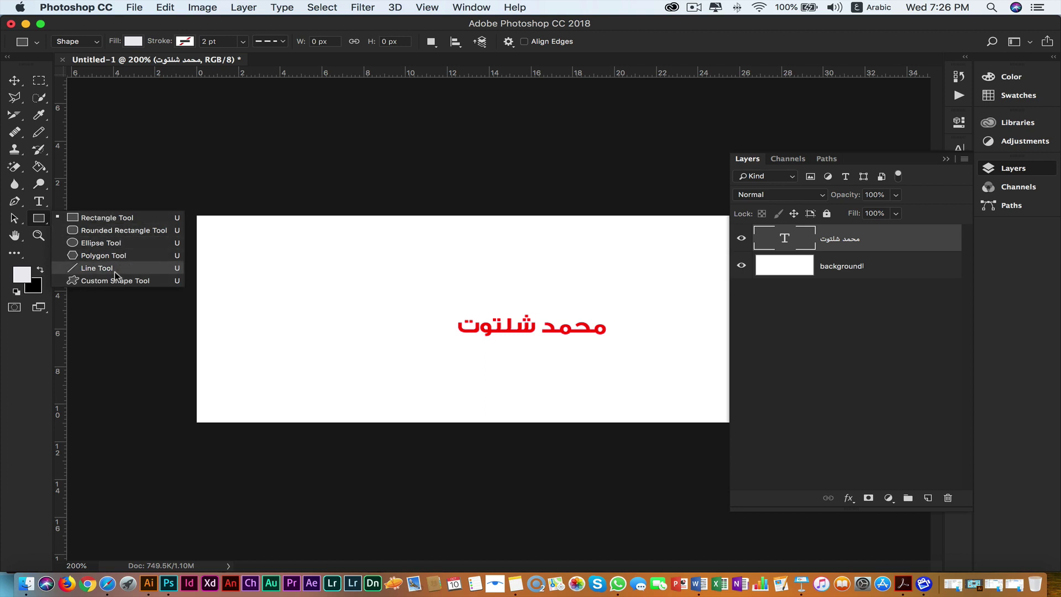
# Draw a rectangle left of the red name, overlapping its start, and fill it yellow.
pyautogui.click(109, 218)
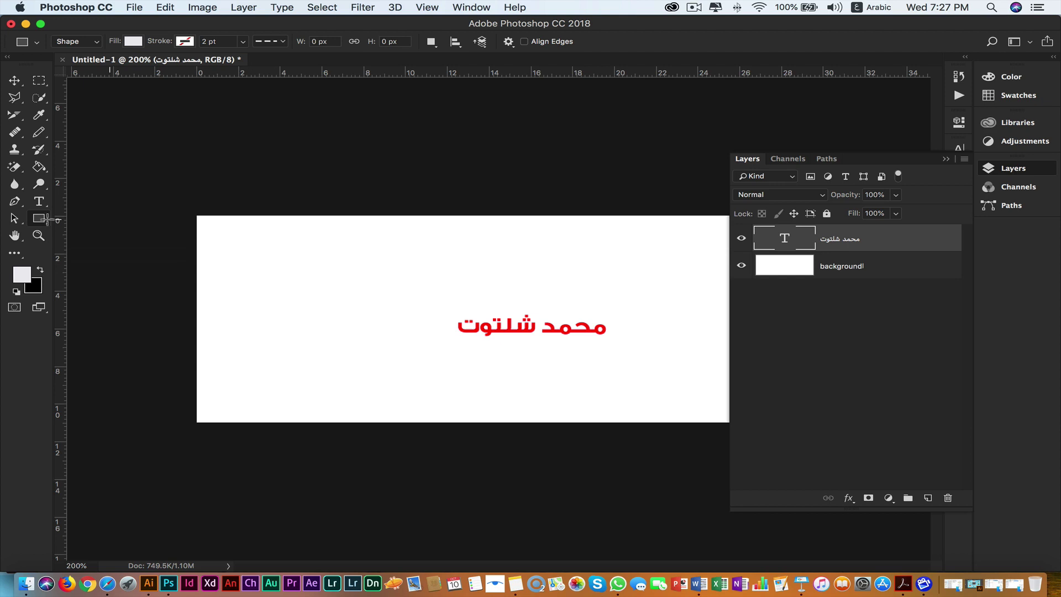
pyautogui.moveTo(273, 248); pyautogui.dragTo(492, 348)
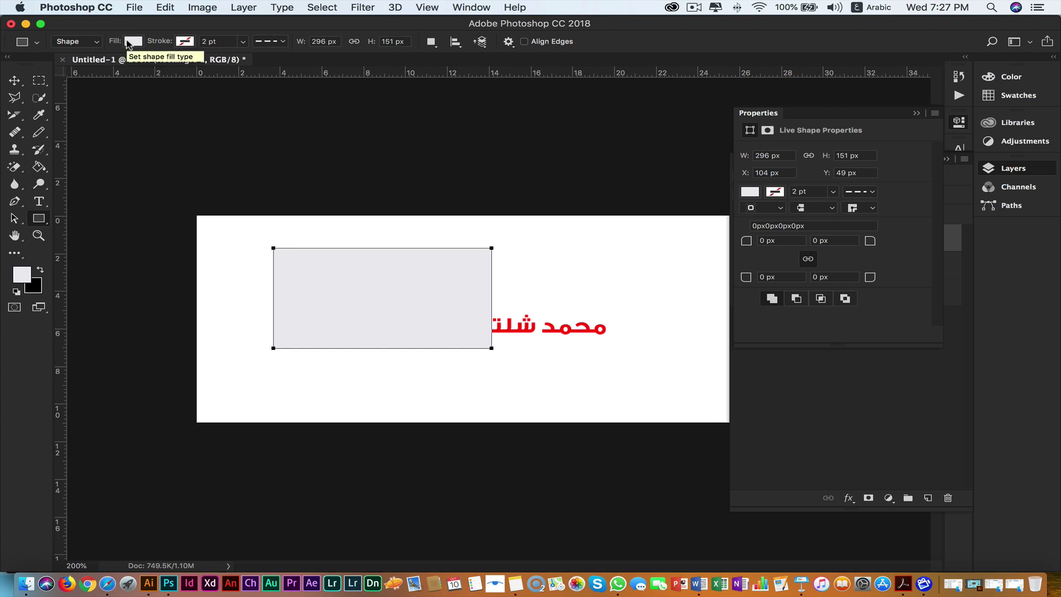
pyautogui.click(130, 42)
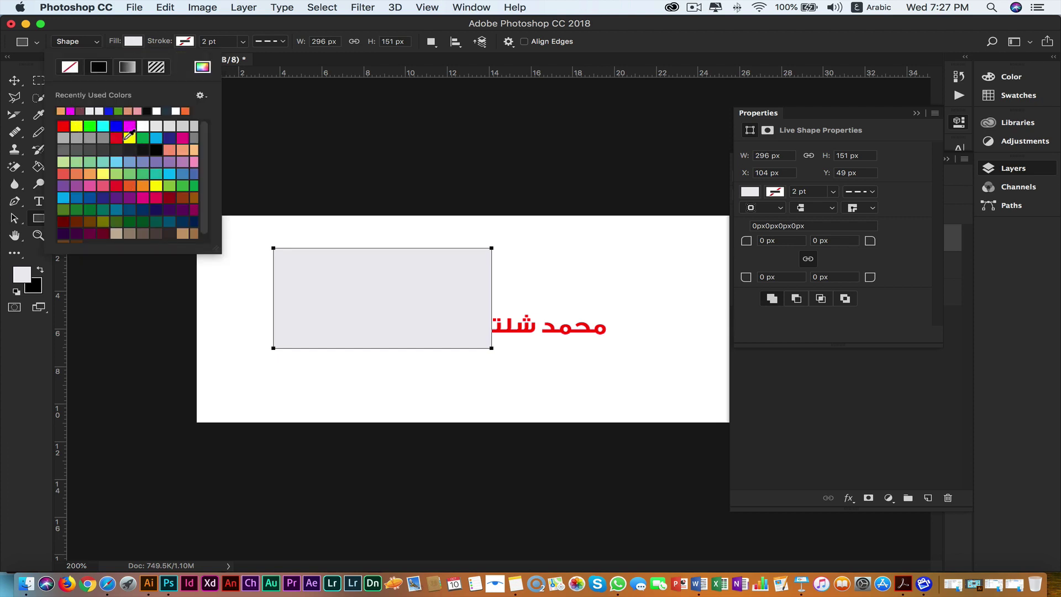
pyautogui.click(125, 137)
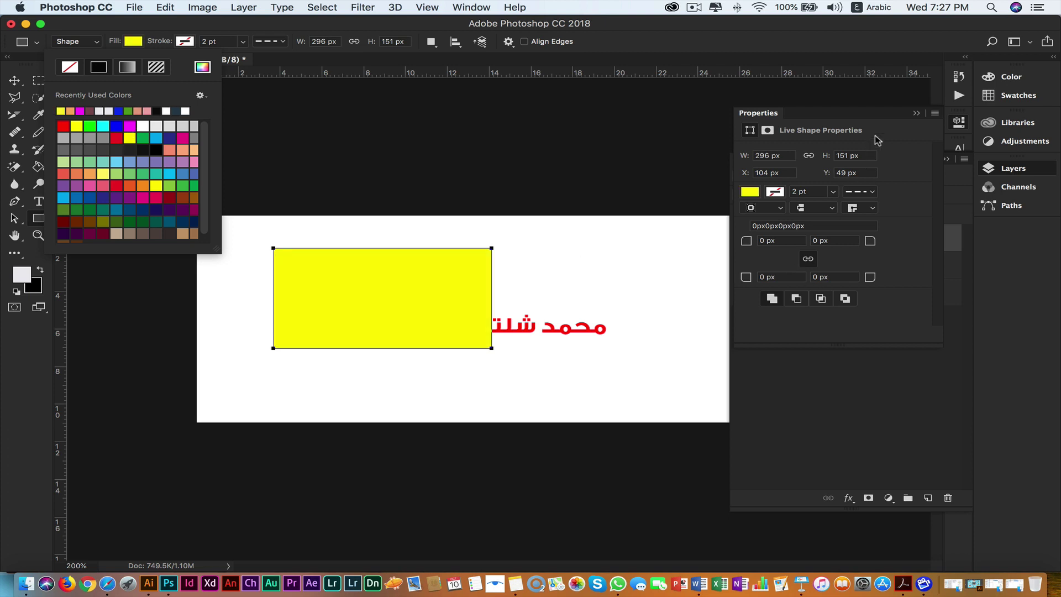
pyautogui.click(917, 113)
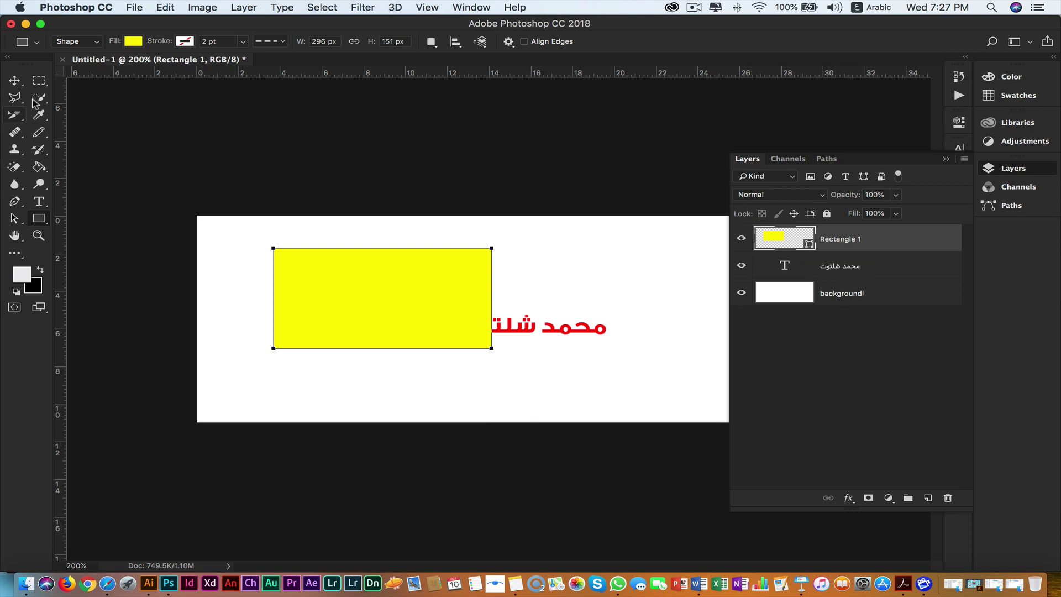
# Move the yellow rectangle, try it below the name, then restore Rectangle 1 above the text.
pyautogui.click(14, 80)
pyautogui.moveTo(365, 276); pyautogui.dragTo(456, 276)
pyautogui.moveTo(887, 239); pyautogui.dragTo(887, 274)
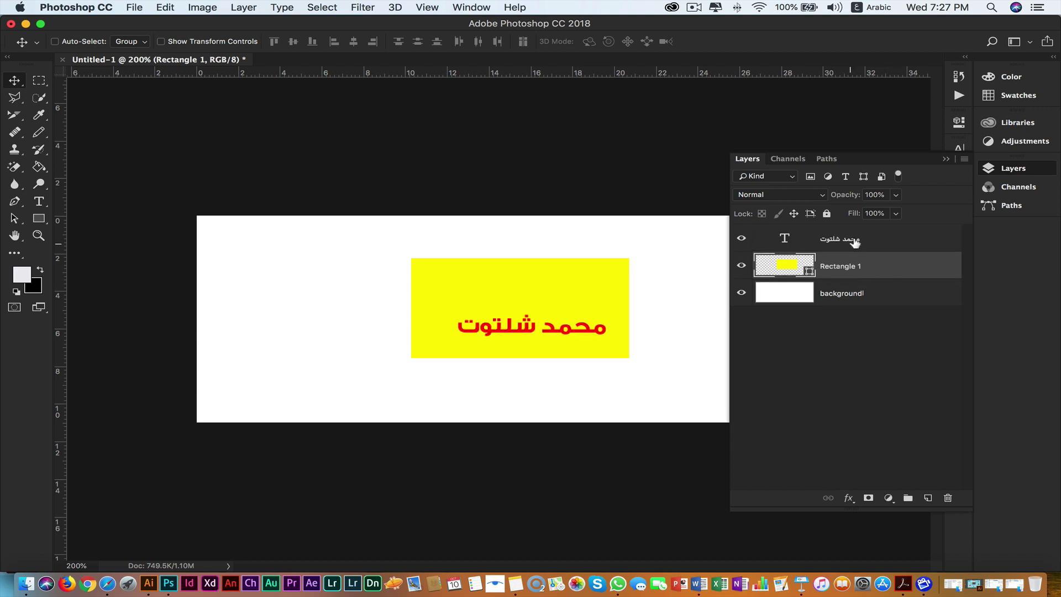
pyautogui.click(857, 241)
pyautogui.moveTo(558, 329)
pyautogui.mouseDown()
pyautogui.moveTo(599, 322)
pyautogui.moveTo(560, 322)
pyautogui.mouseUp()
pyautogui.click(888, 270)
pyautogui.moveTo(911, 275); pyautogui.dragTo(910, 239)
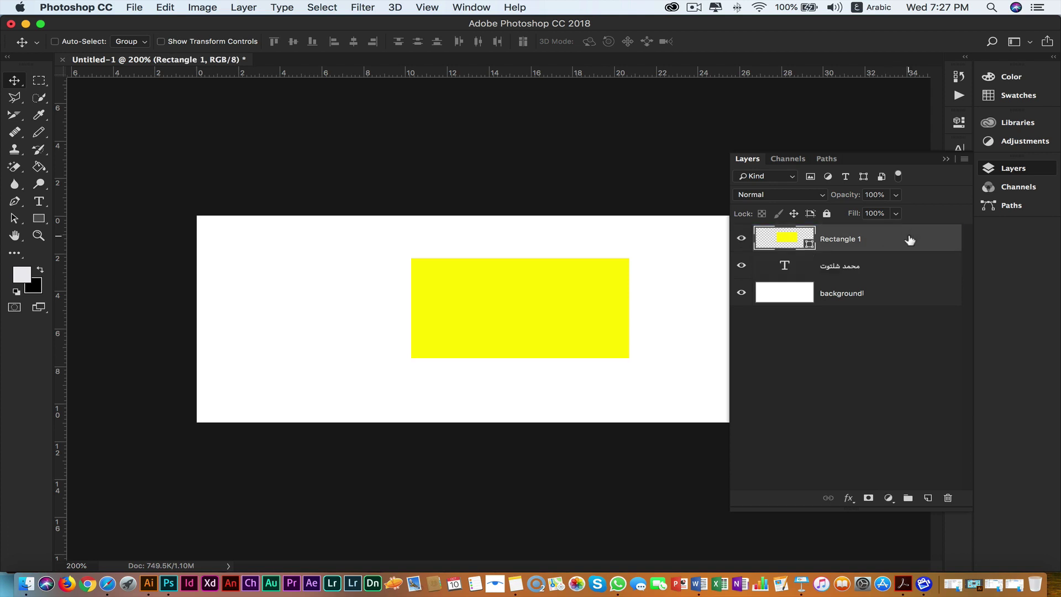
# Toggle the rectangle's visibility to compare, then shift it left over the name's start.
pyautogui.click(744, 240)
pyautogui.click(744, 240)
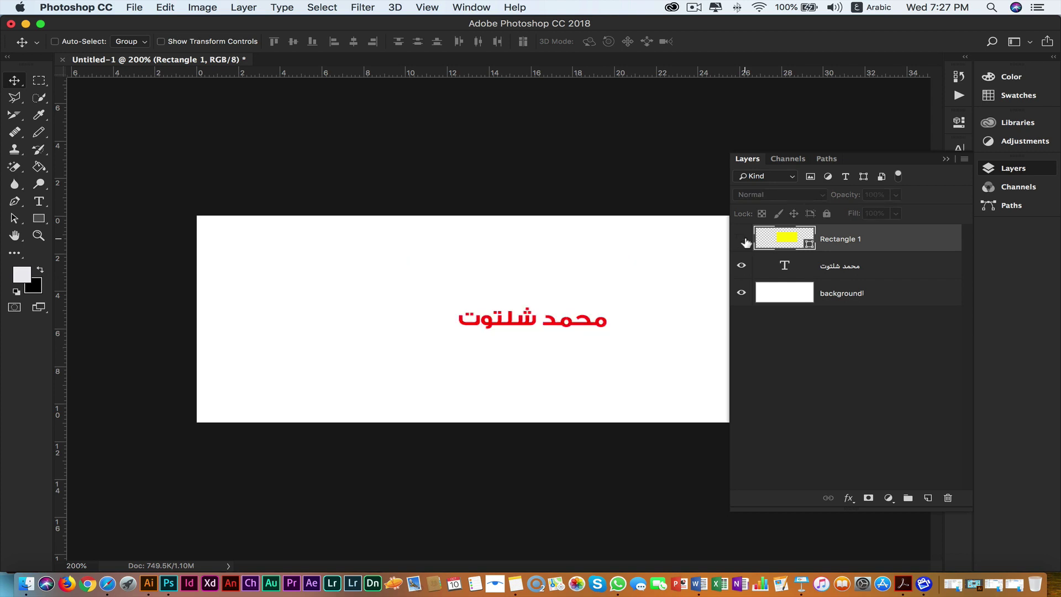
pyautogui.click(744, 240)
pyautogui.click(744, 241)
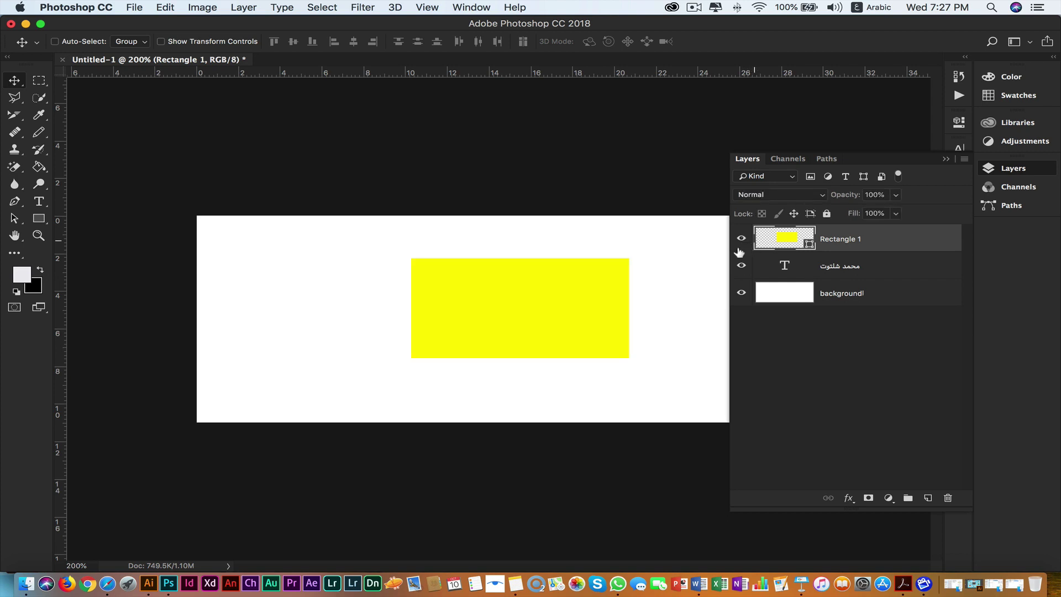
pyautogui.moveTo(573, 329); pyautogui.dragTo(485, 337)
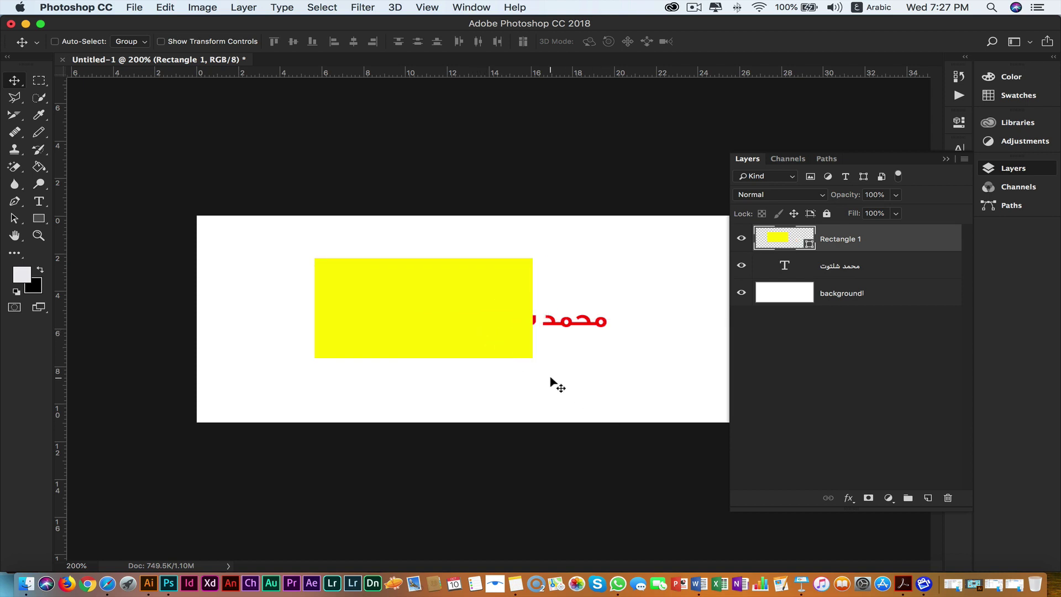
pyautogui.press('Right')
pyautogui.press('Right')
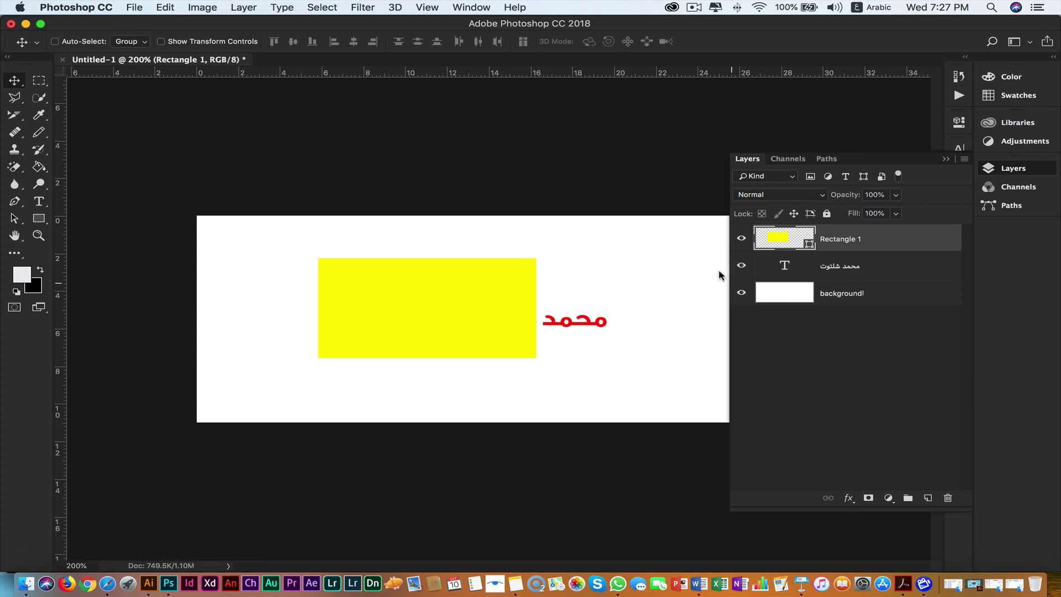
pyautogui.click(741, 238)
pyautogui.moveTo(919, 249); pyautogui.dragTo(917, 241)
pyautogui.click(910, 266)
pyautogui.click(908, 242)
pyautogui.click(827, 214)
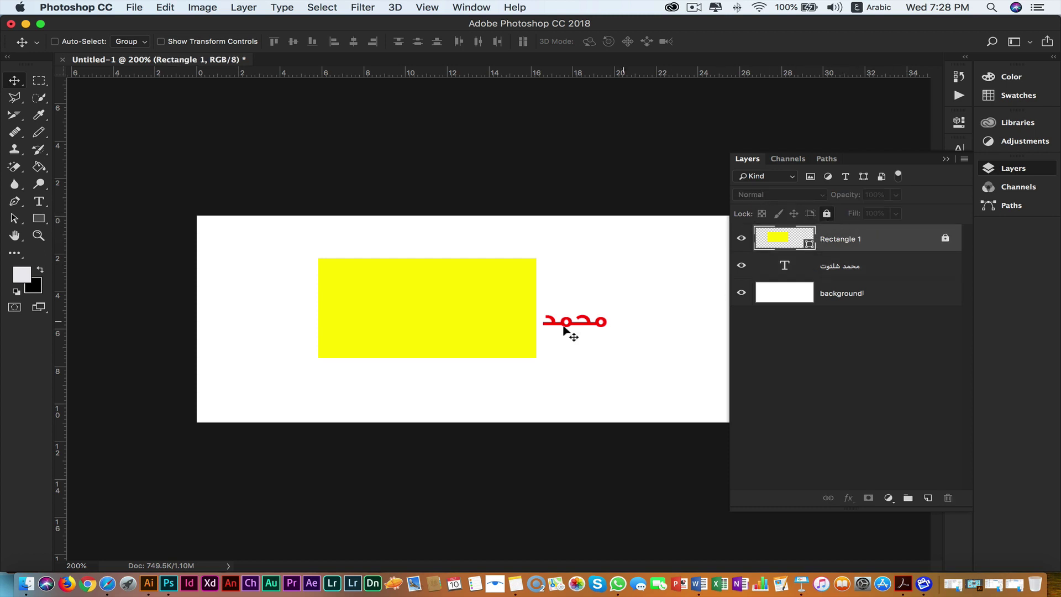
pyautogui.moveTo(387, 304); pyautogui.dragTo(277, 304)
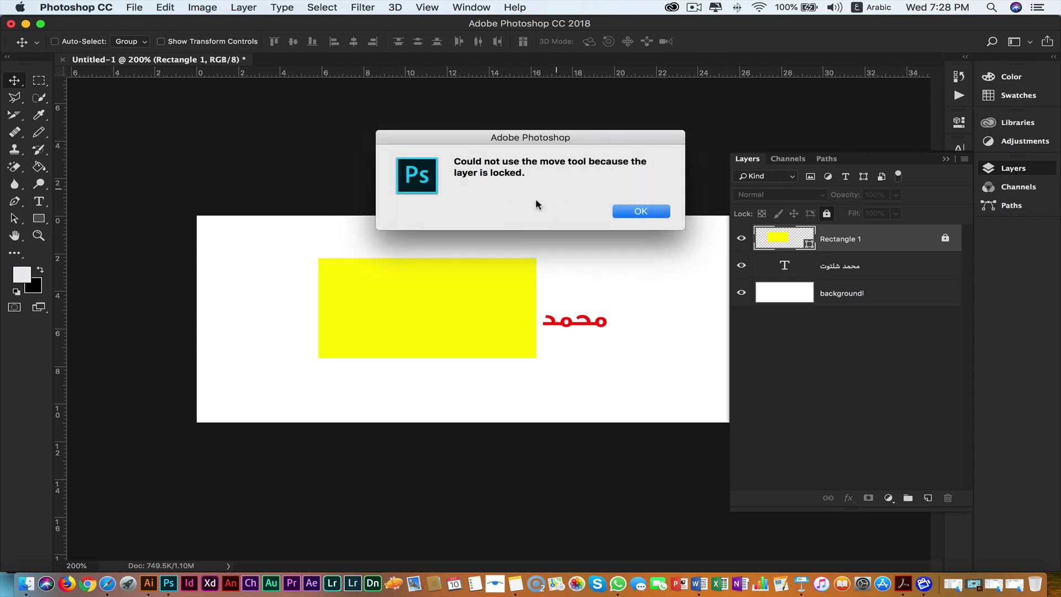
pyautogui.click(642, 212)
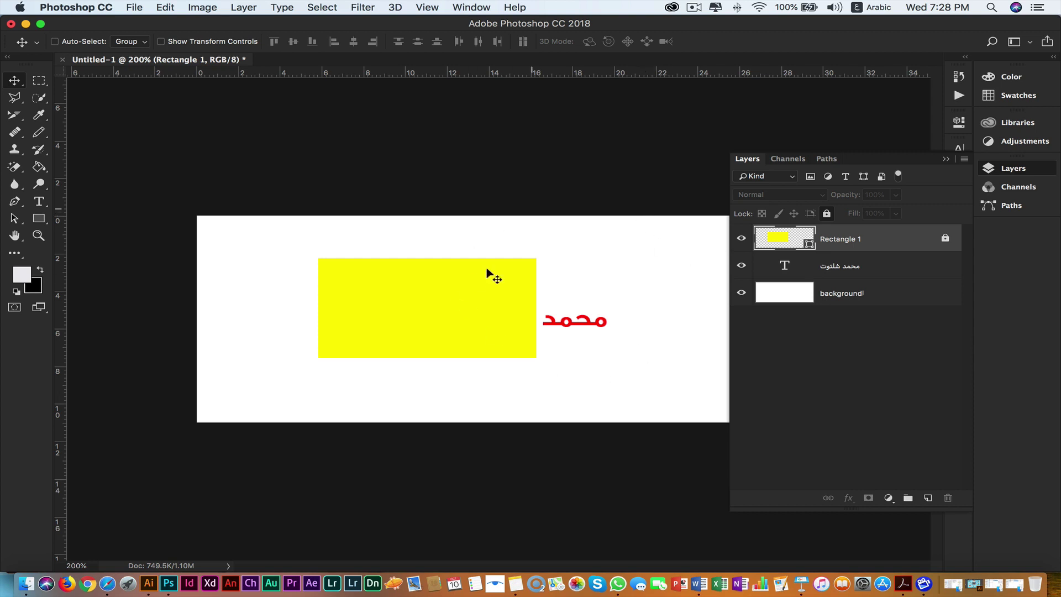
# Unlock Rectangle 1 and lower the opacity of the name text and the yellow rectangle.
pyautogui.click(946, 240)
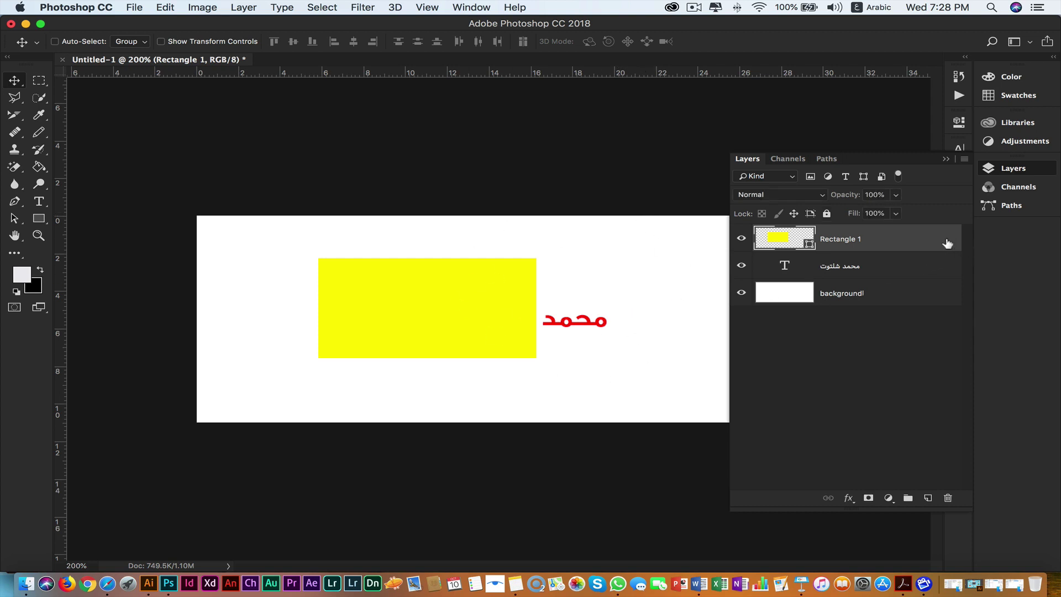
pyautogui.click(871, 268)
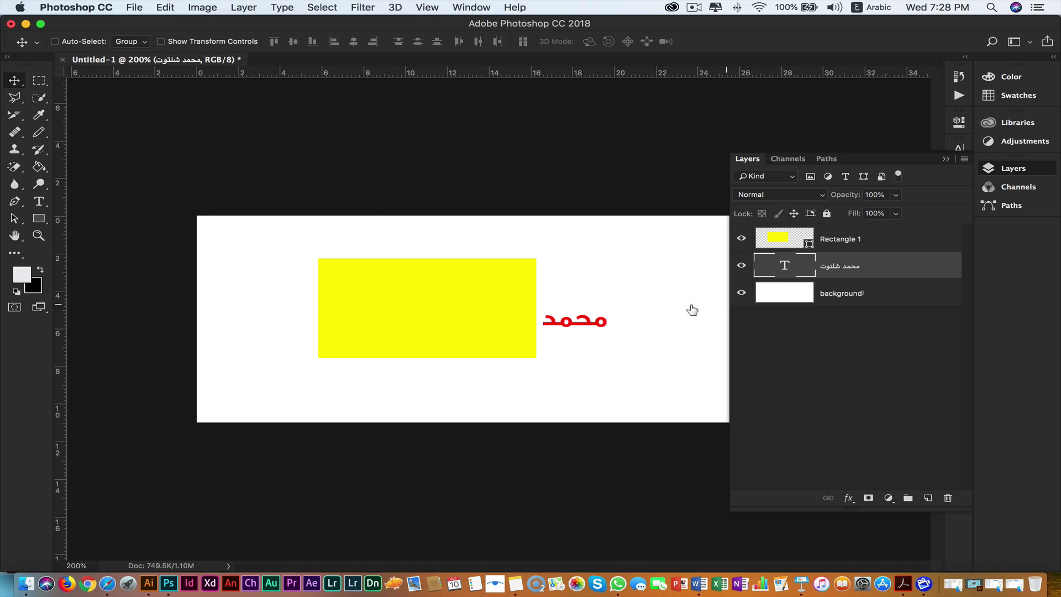
pyautogui.click(896, 195)
pyautogui.moveTo(898, 210)
pyautogui.mouseDown()
pyautogui.moveTo(842, 220)
pyautogui.moveTo(871, 216)
pyautogui.mouseUp()
pyautogui.click(885, 241)
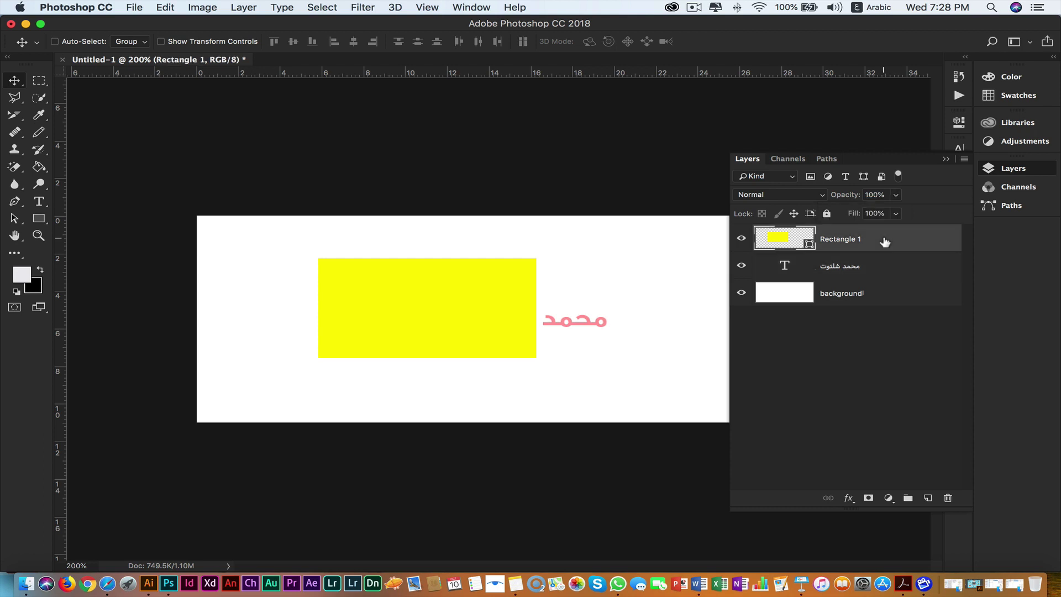
pyautogui.click(896, 195)
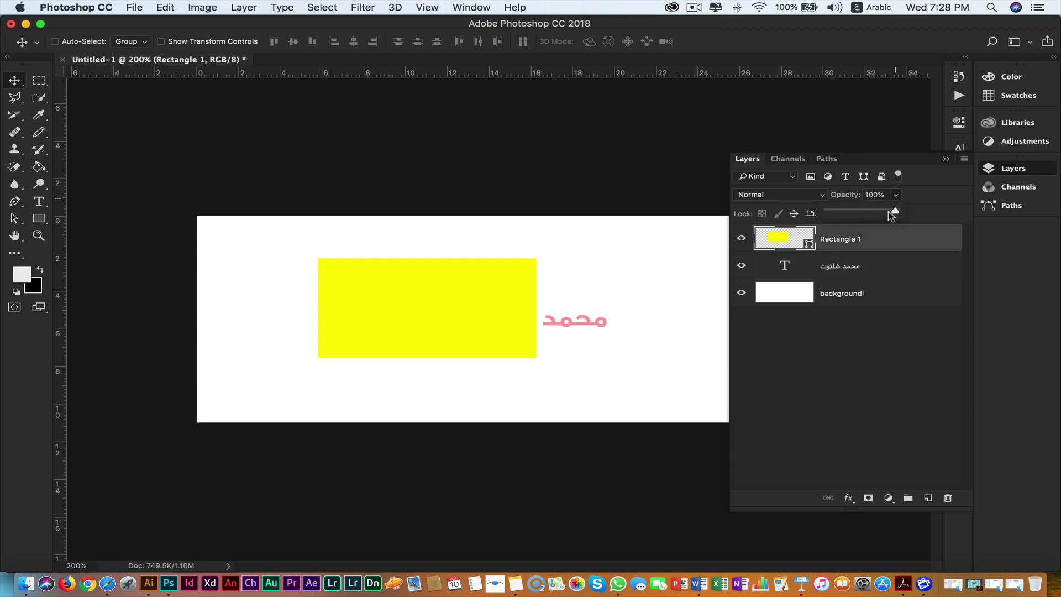
pyautogui.moveTo(838, 232)
pyautogui.mouseDown()
pyautogui.moveTo(822, 231)
pyautogui.moveTo(885, 214)
pyautogui.moveTo(869, 221)
pyautogui.mouseUp()
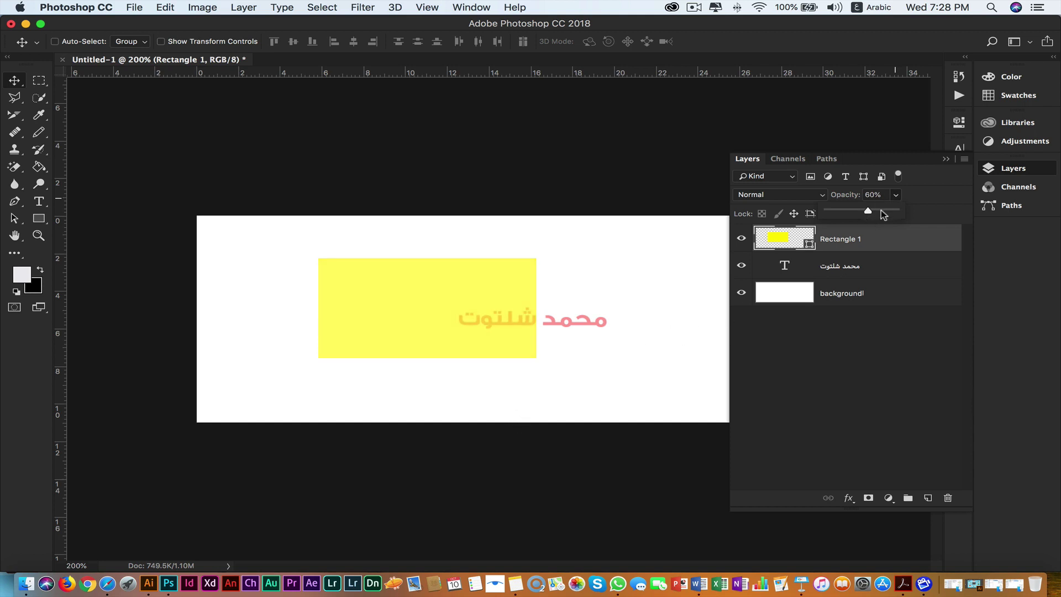
# Restore both layers to 100% opacity and bring up the text layer's blend modes.
pyautogui.moveTo(869, 216); pyautogui.dragTo(926, 222)
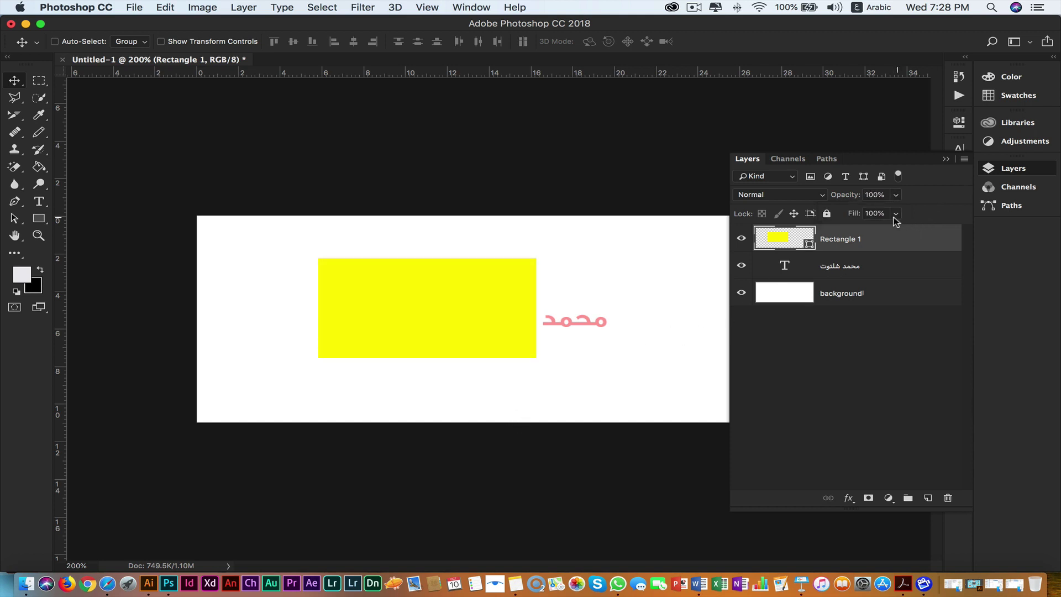
pyautogui.click(842, 274)
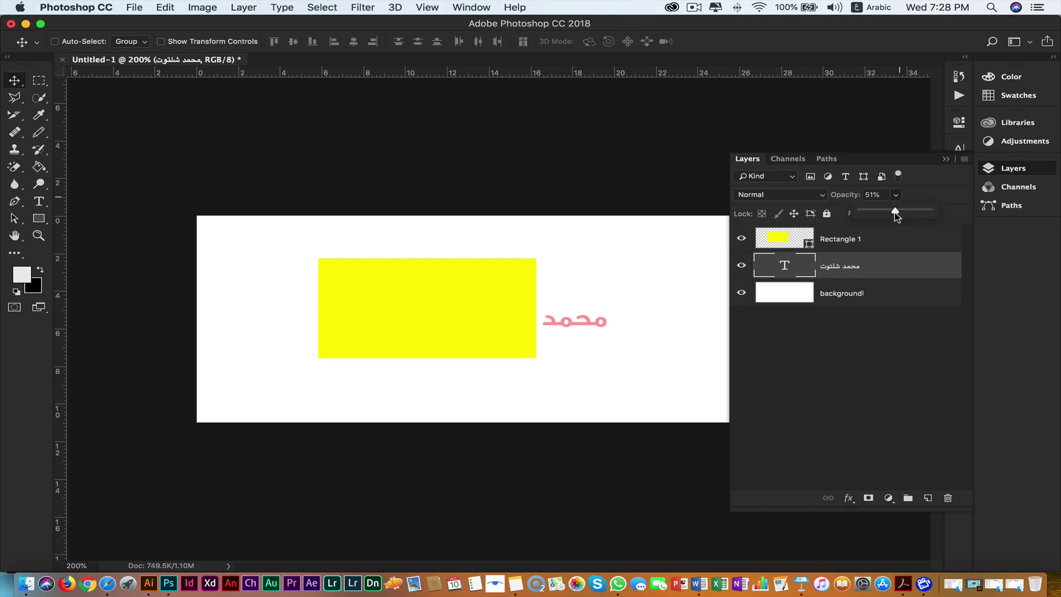
pyautogui.moveTo(896, 212); pyautogui.dragTo(929, 213)
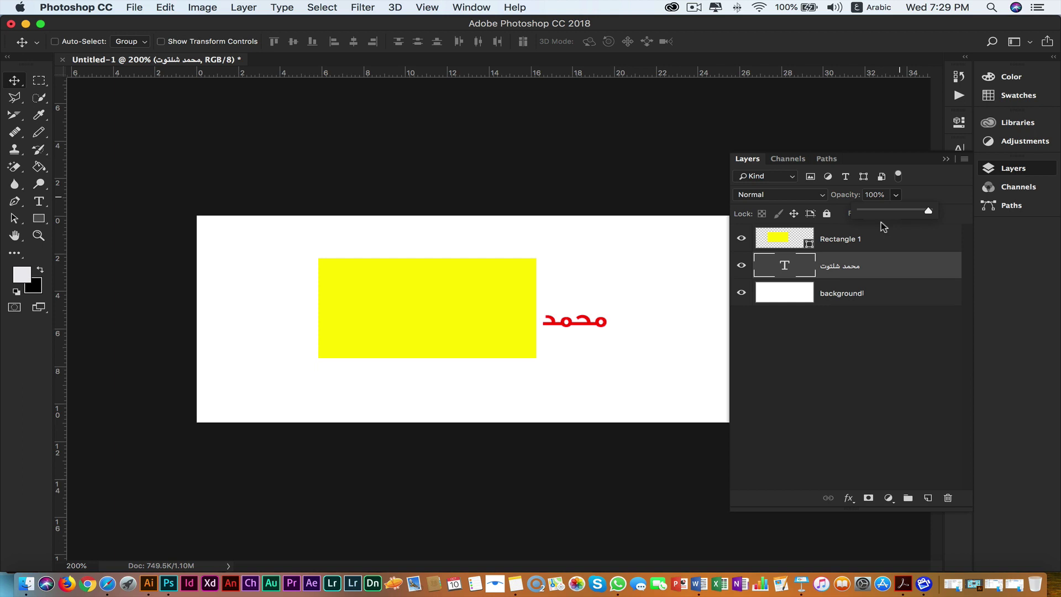
pyautogui.click(951, 194)
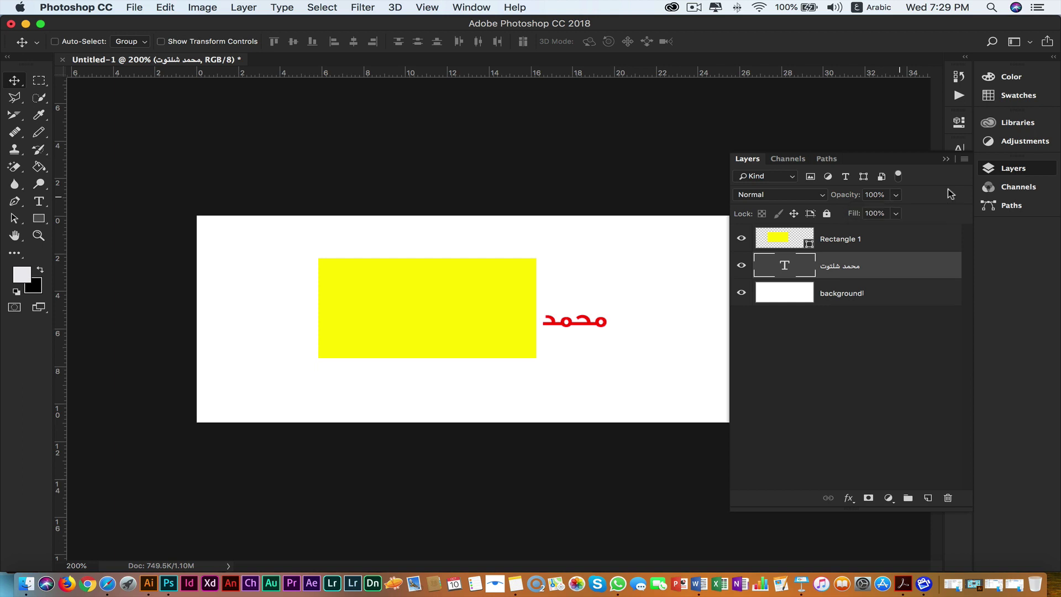
pyautogui.click(815, 195)
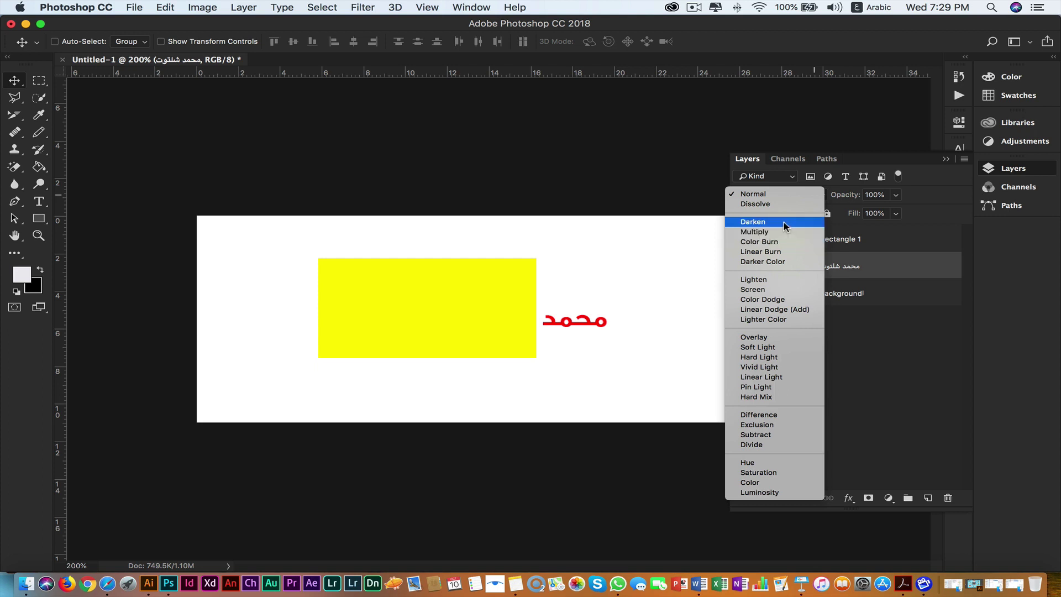
pyautogui.click(790, 221)
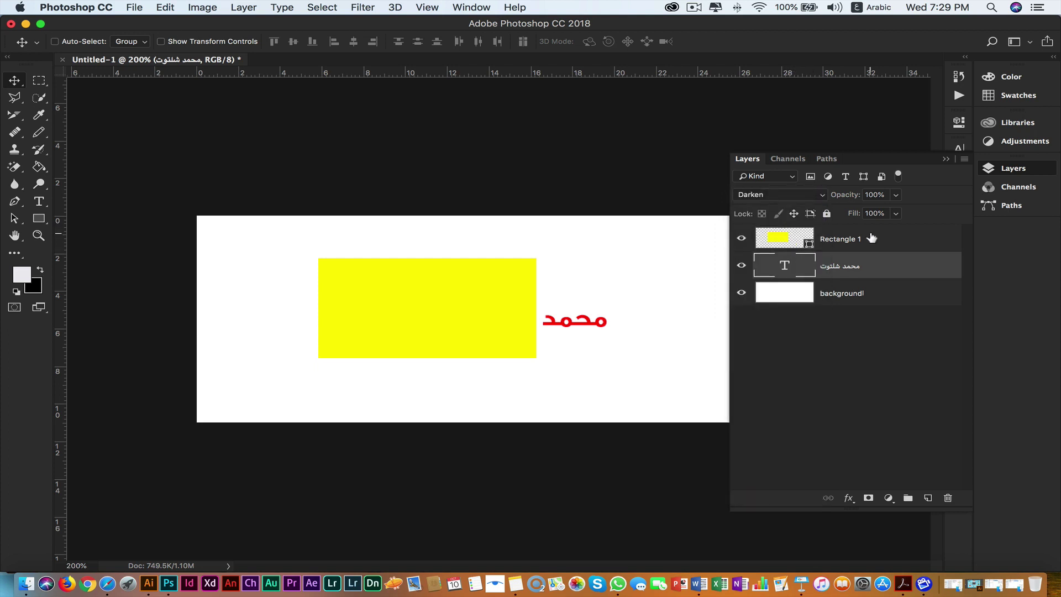
pyautogui.click(909, 239)
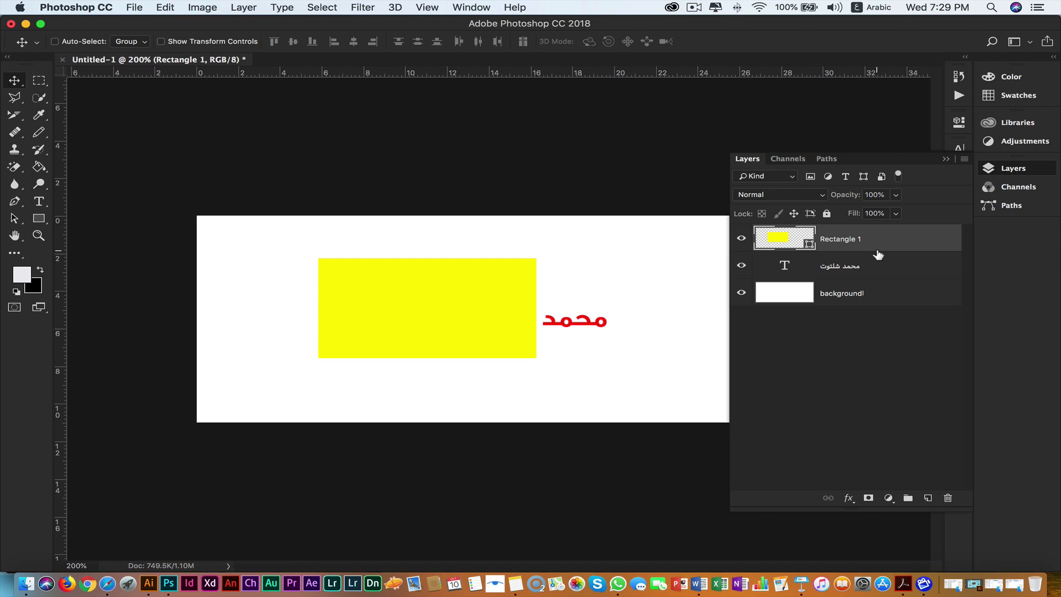
pyautogui.click(823, 195)
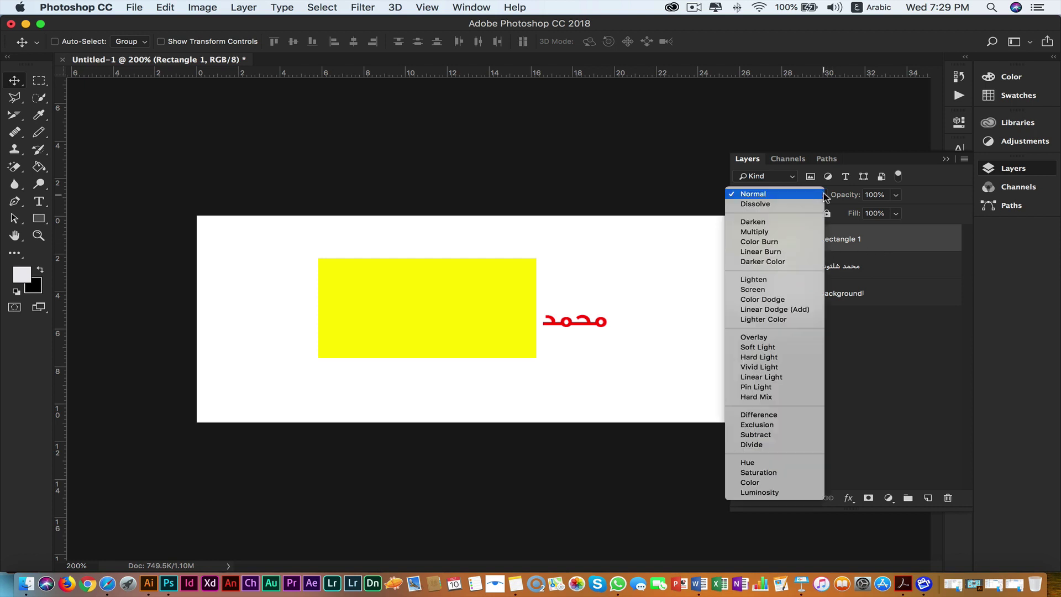
pyautogui.click(774, 282)
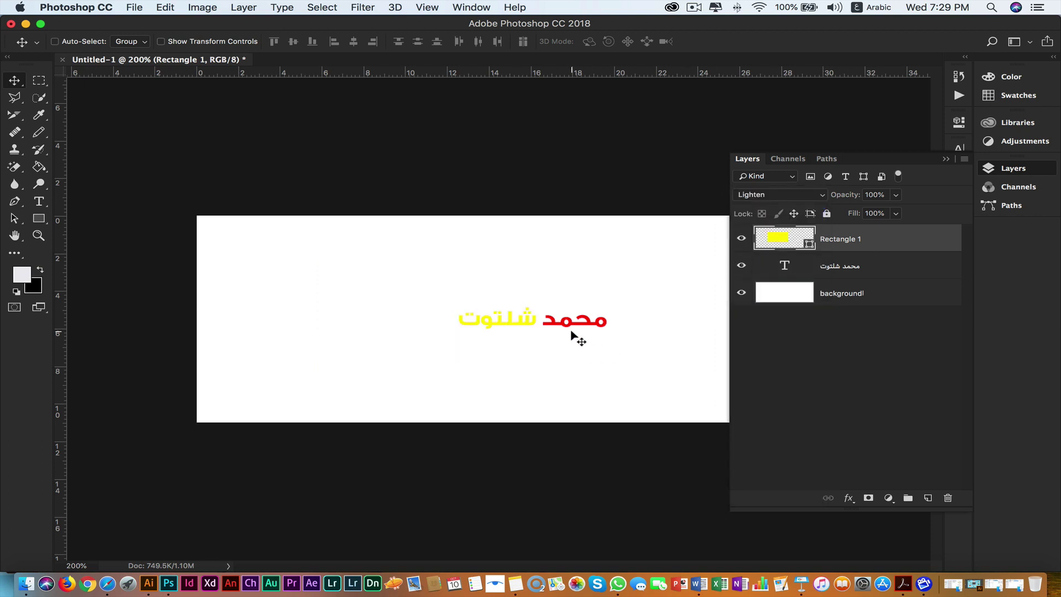
pyautogui.click(845, 269)
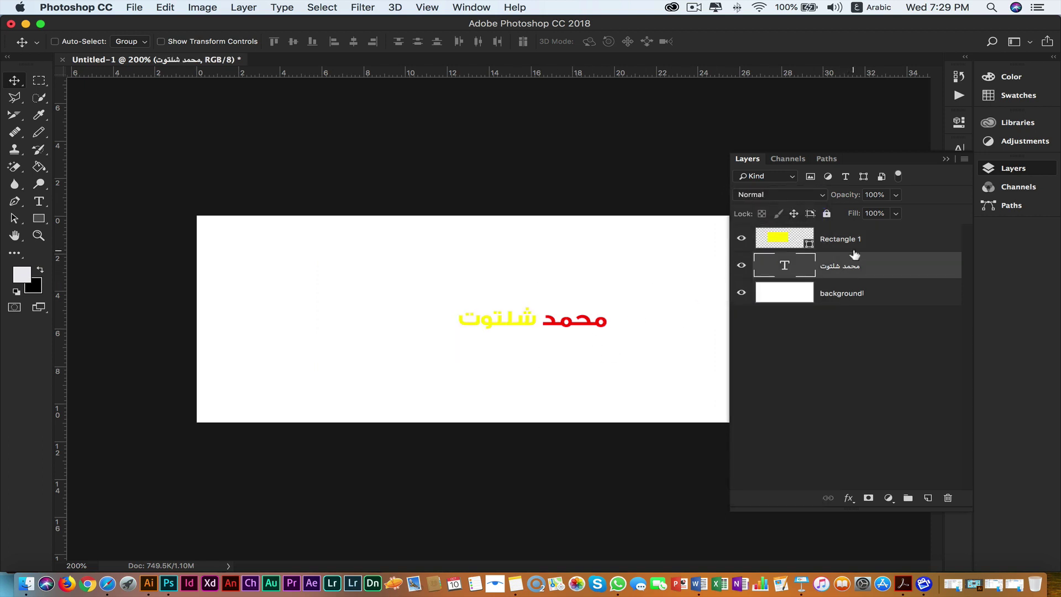
pyautogui.click(795, 194)
pyautogui.click(876, 243)
pyautogui.click(795, 194)
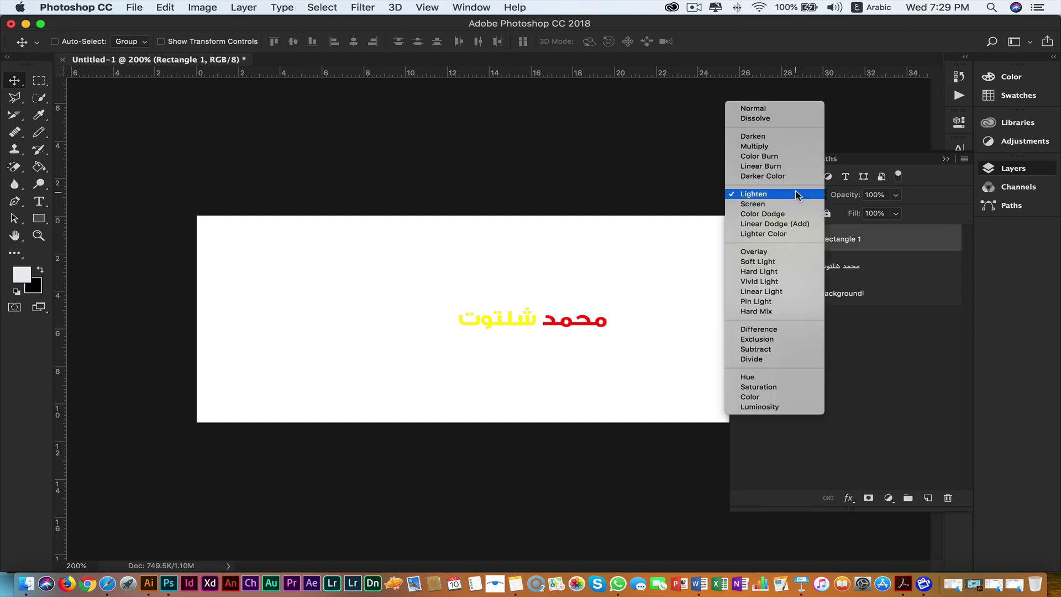
pyautogui.click(756, 108)
pyautogui.click(817, 270)
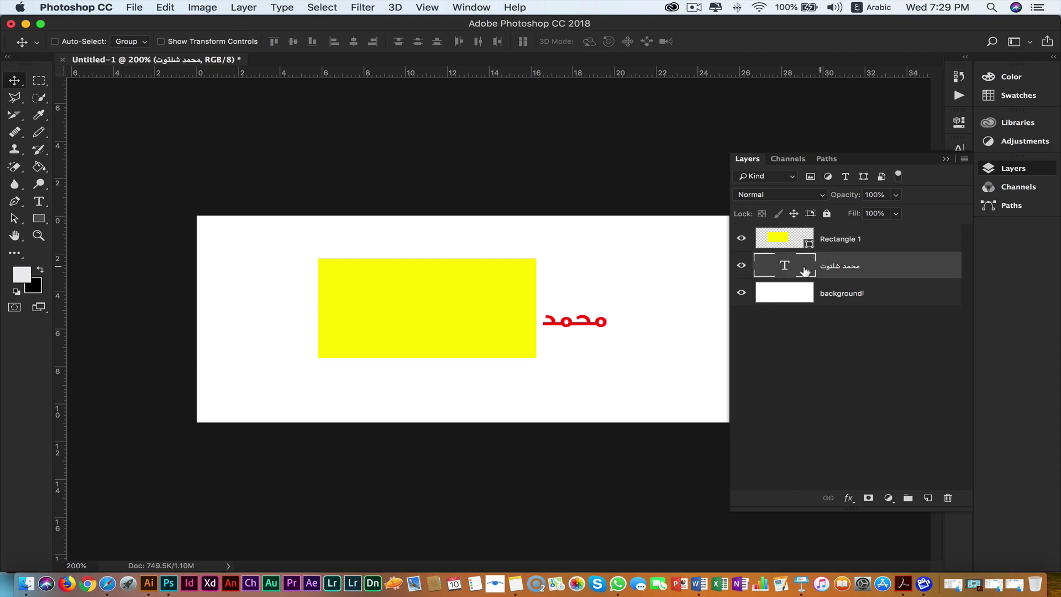
# Turn on CMYK proof colours, enlarge the Arabic name text and nudge it slightly left.
pyautogui.press('super+y')
pyautogui.doubleClick(781, 261)
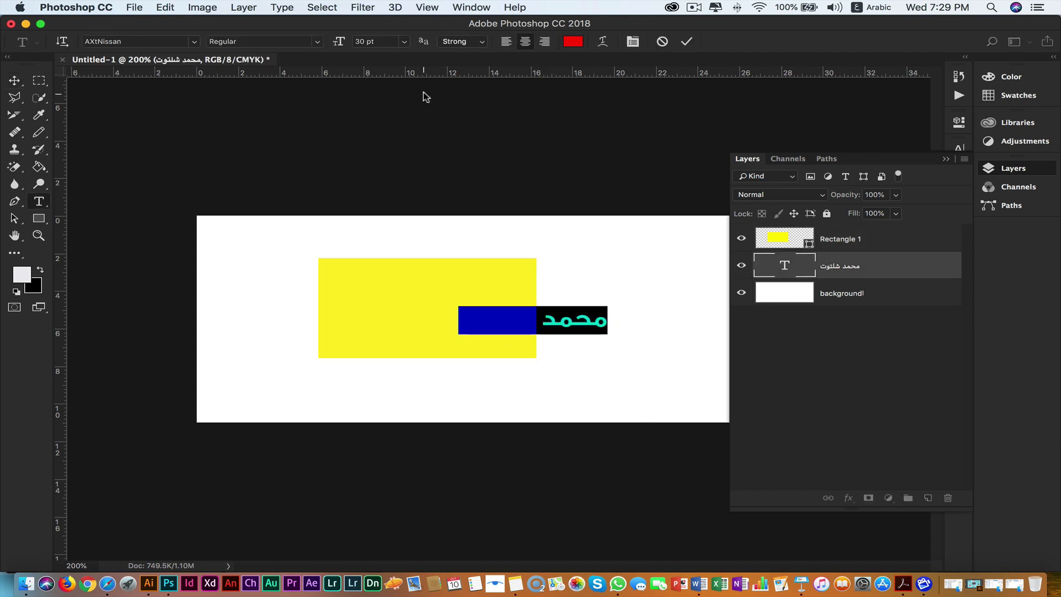
pyautogui.click(404, 41)
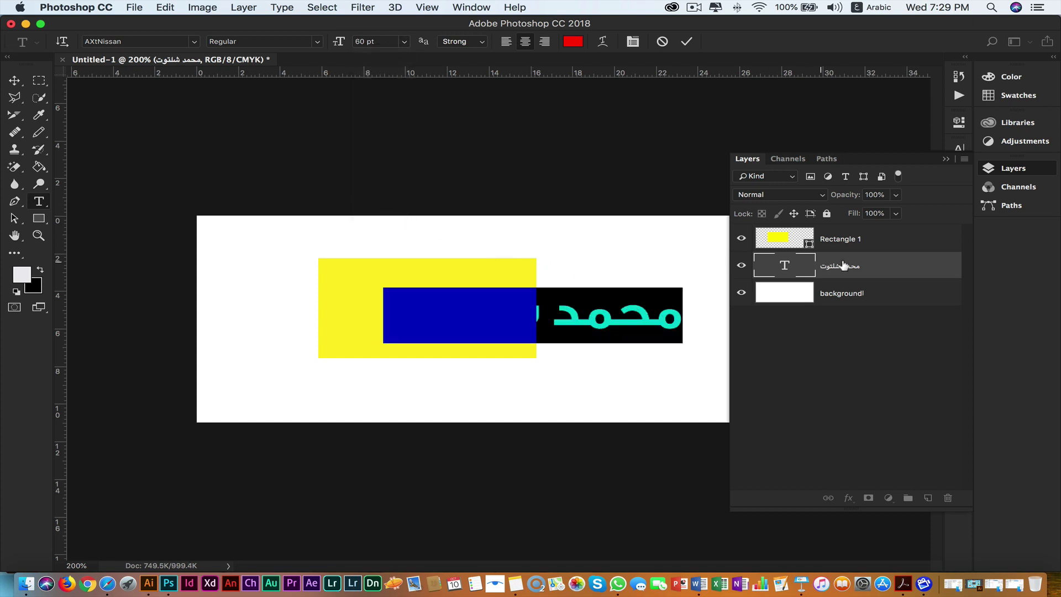
pyautogui.hotkey('ctrl', 'Return')
pyautogui.press('v')
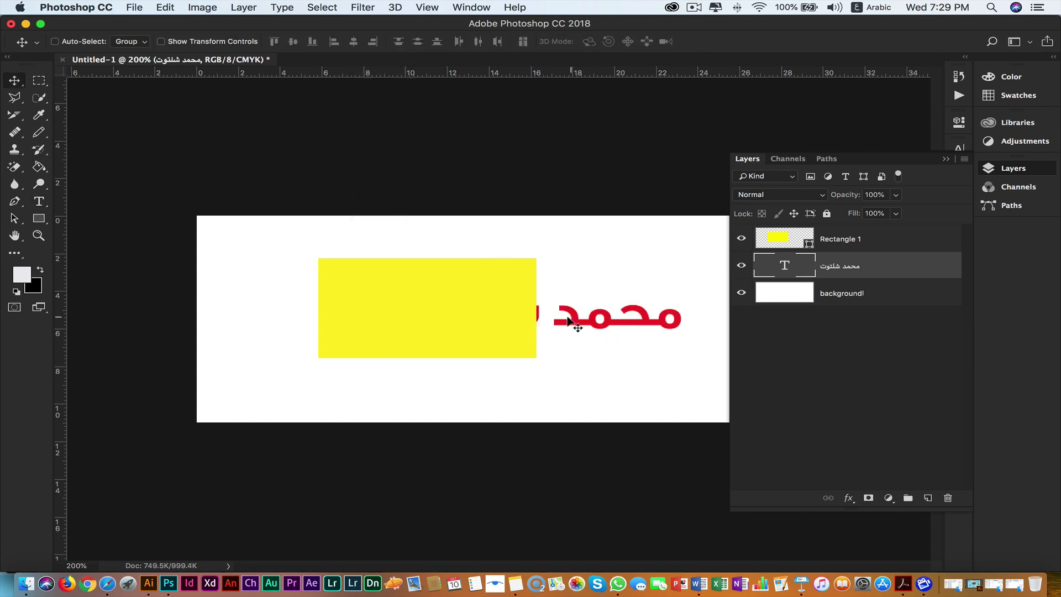
pyautogui.moveTo(571, 319); pyautogui.dragTo(558, 322)
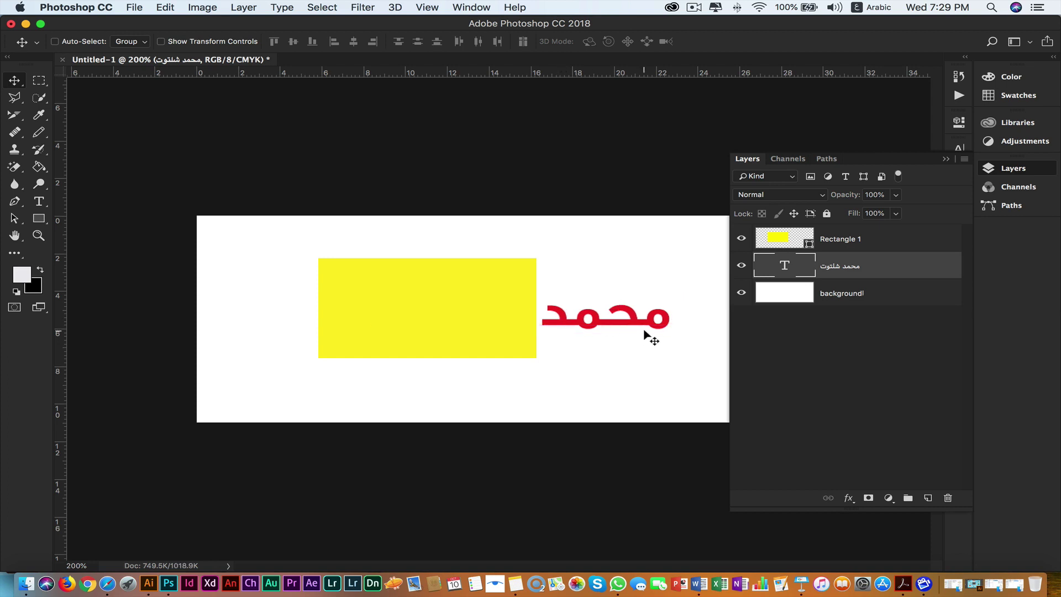
# Try Overlay, Luminosity and Lighten blending on Rectangle 1, then set it back to Normal.
pyautogui.click(861, 246)
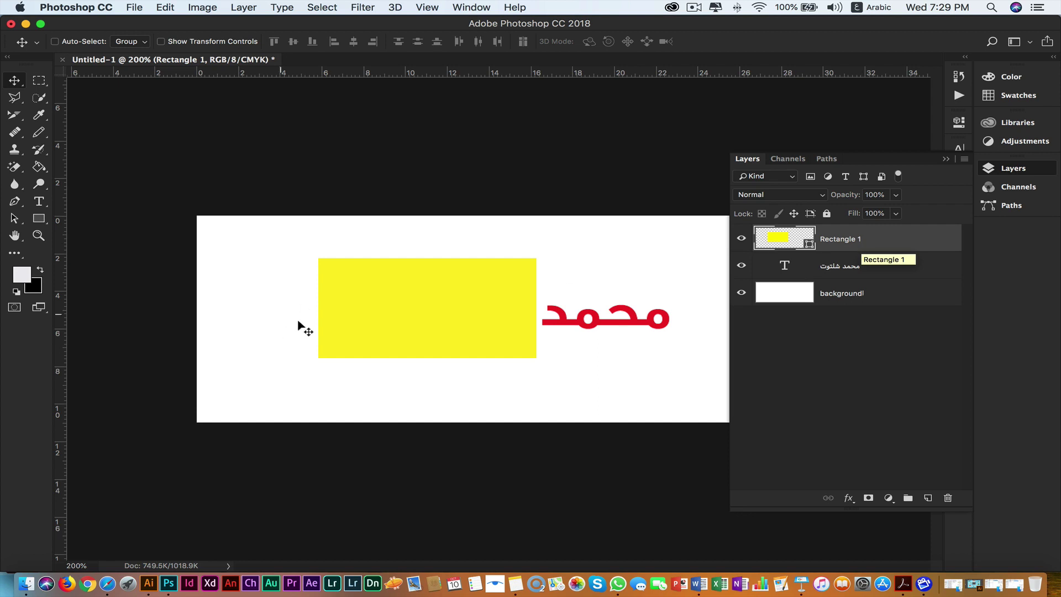
pyautogui.click(815, 195)
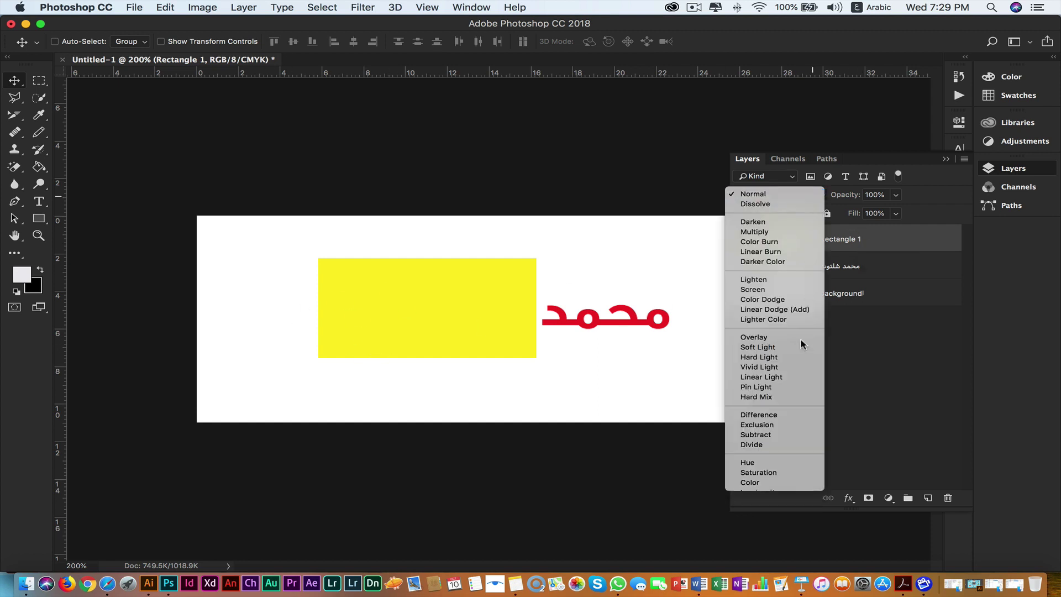
pyautogui.press('Escape')
pyautogui.click(801, 194)
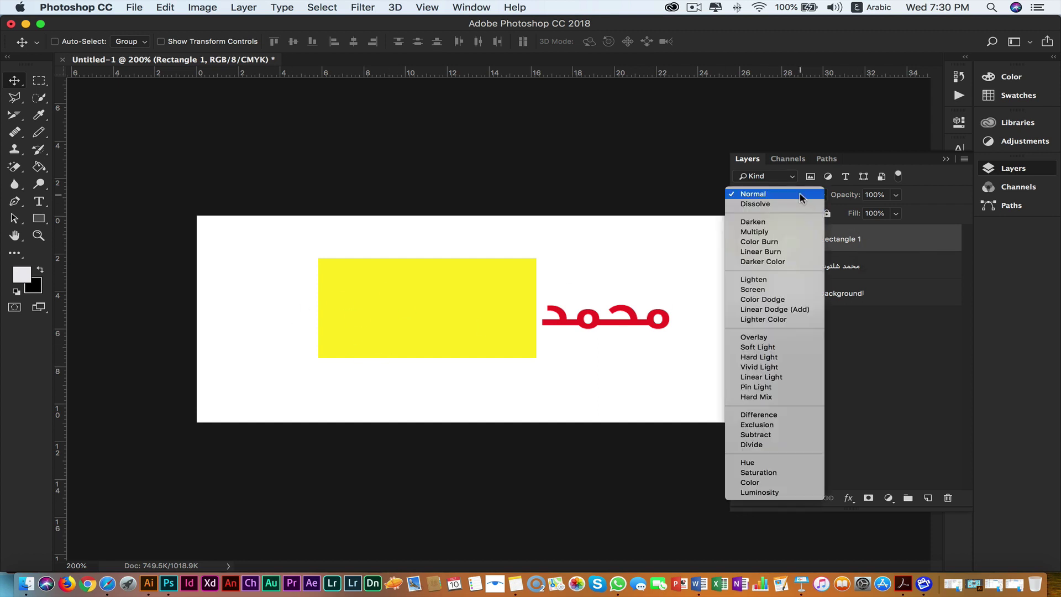
pyautogui.click(755, 339)
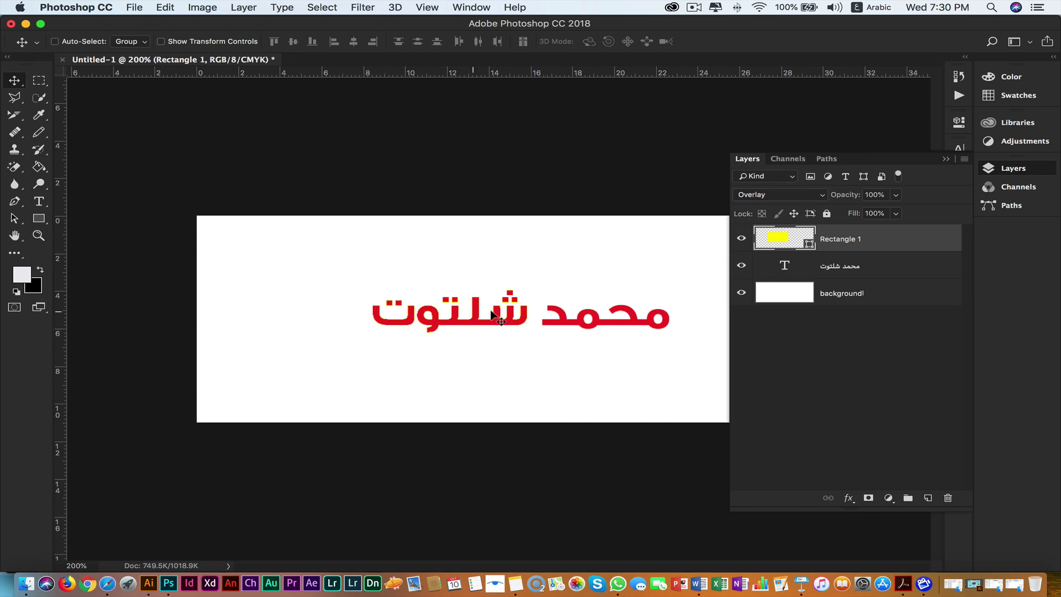
pyautogui.click(771, 195)
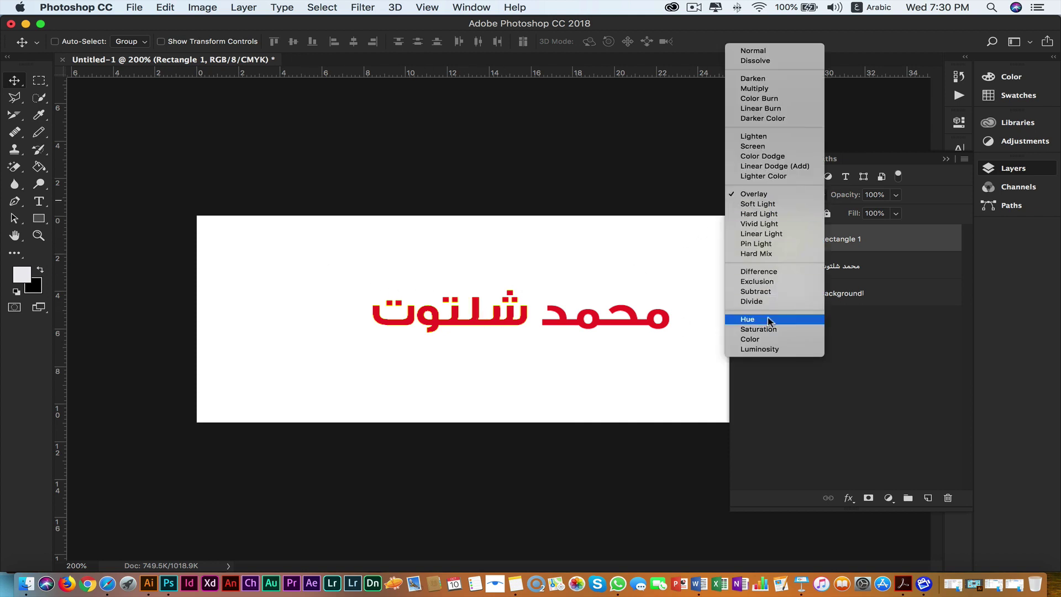
pyautogui.click(760, 349)
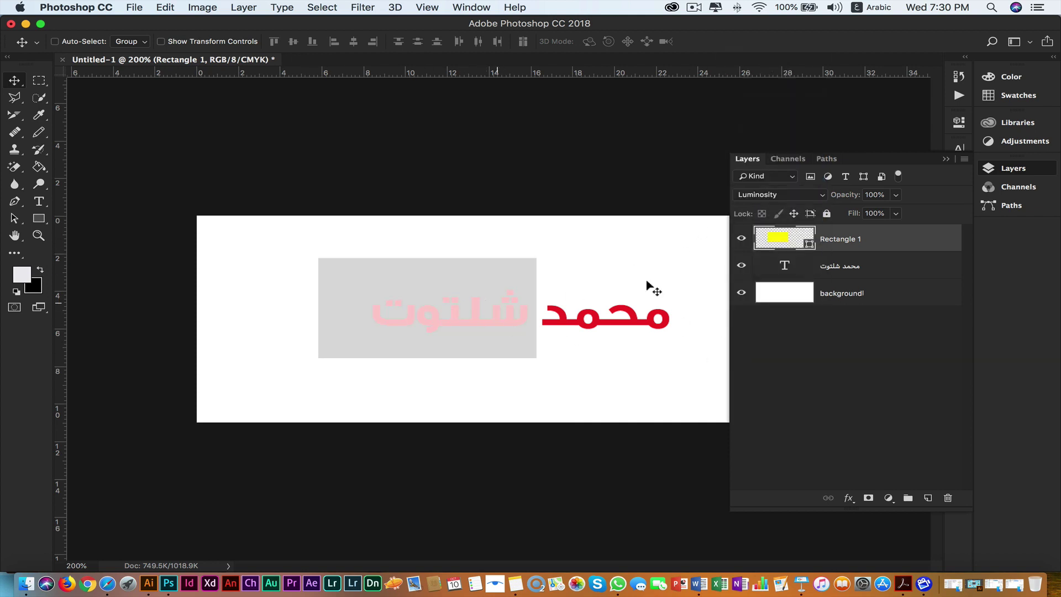
pyautogui.click(803, 194)
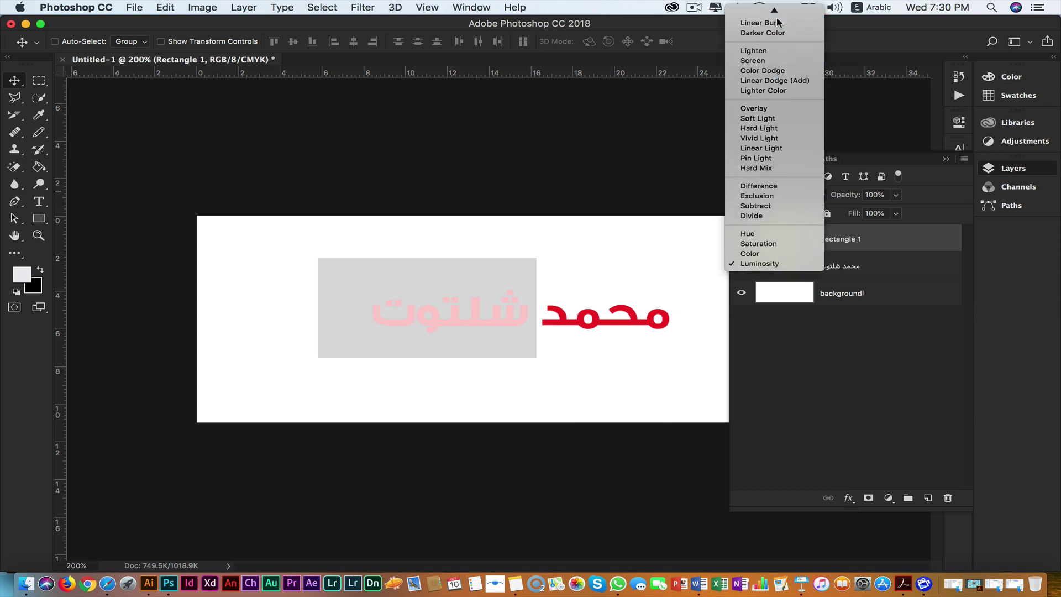
pyautogui.click(772, 54)
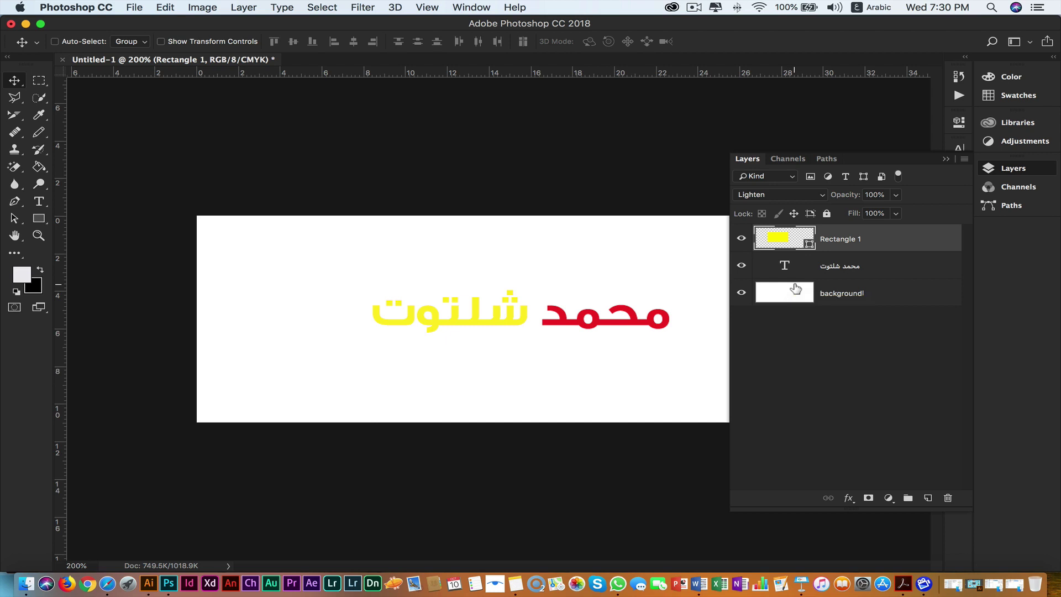
pyautogui.click(826, 197)
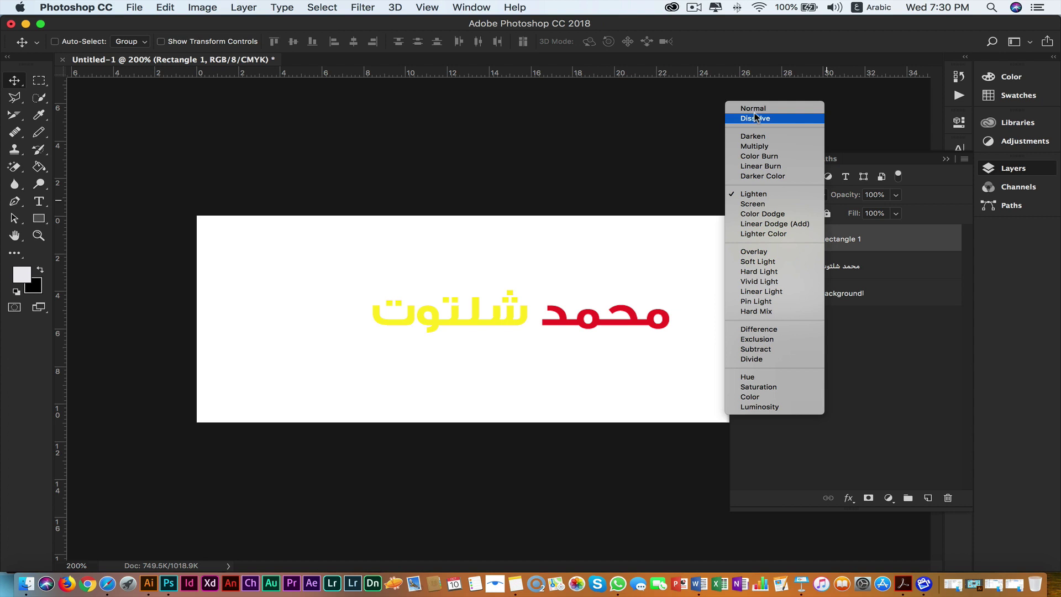
pyautogui.click(754, 109)
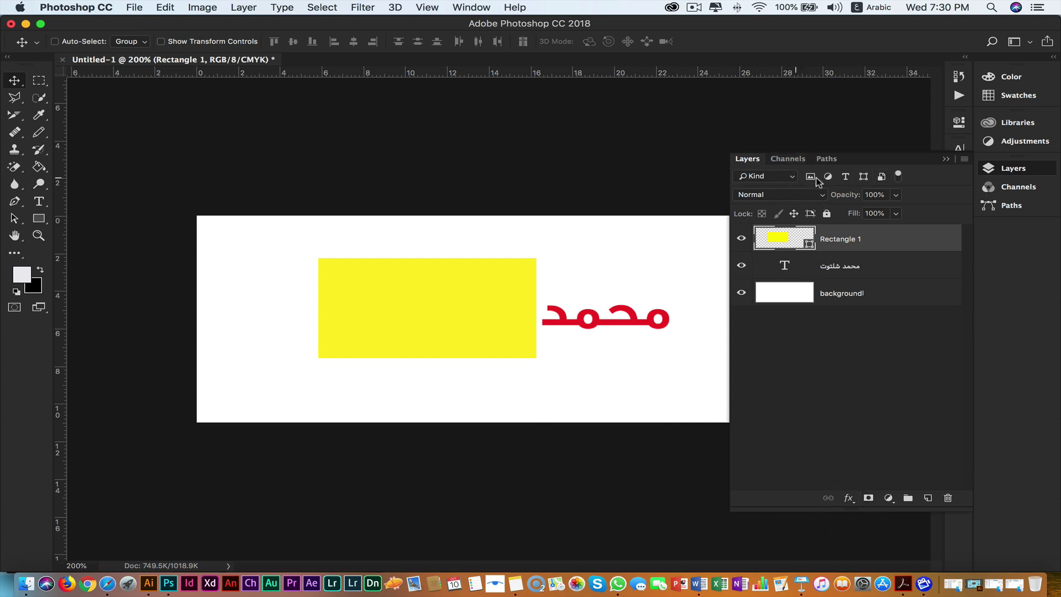
# Open the recent index.psd document from File > Open Recent.
pyautogui.click(793, 178)
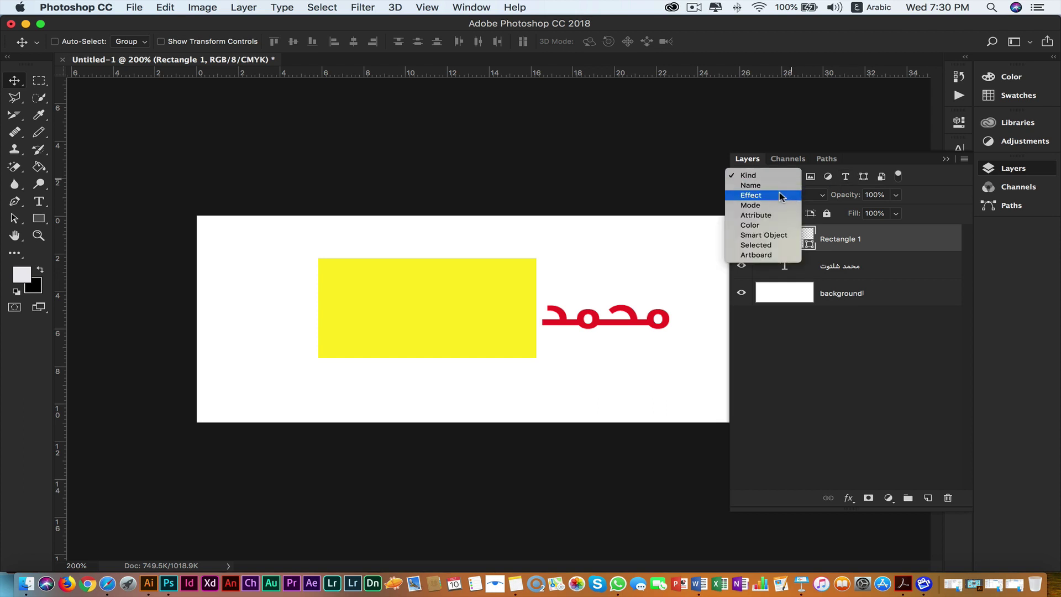
pyautogui.click(183, 124)
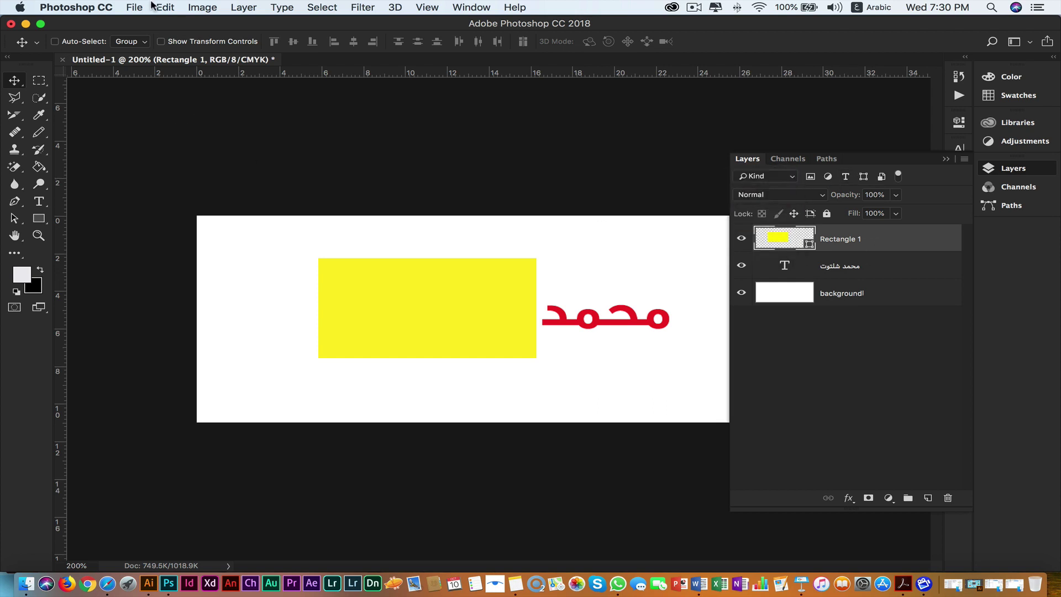
pyautogui.click(135, 7)
pyautogui.moveTo(183, 73)
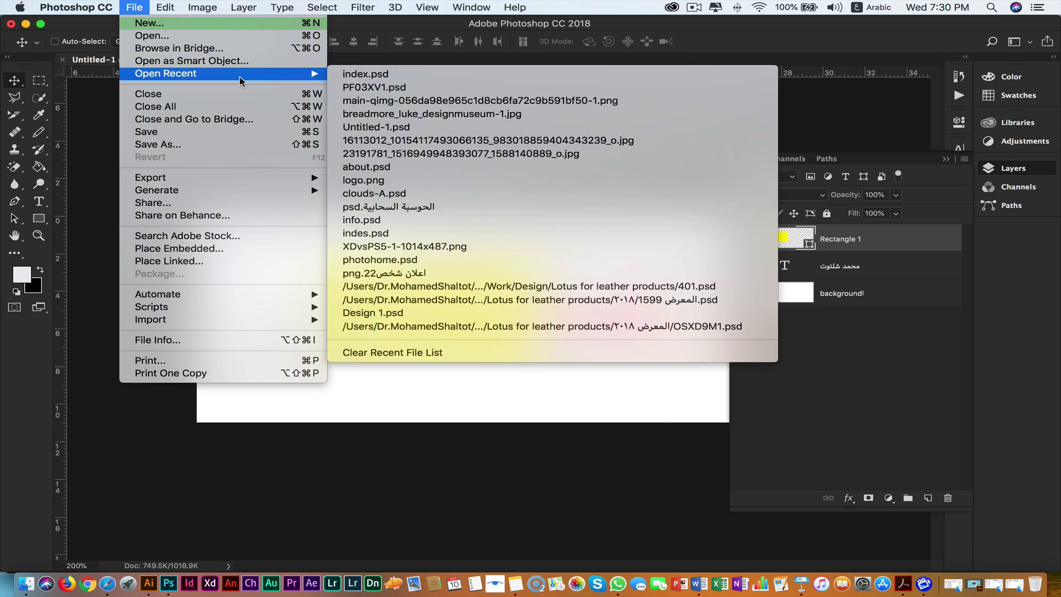
pyautogui.click(397, 76)
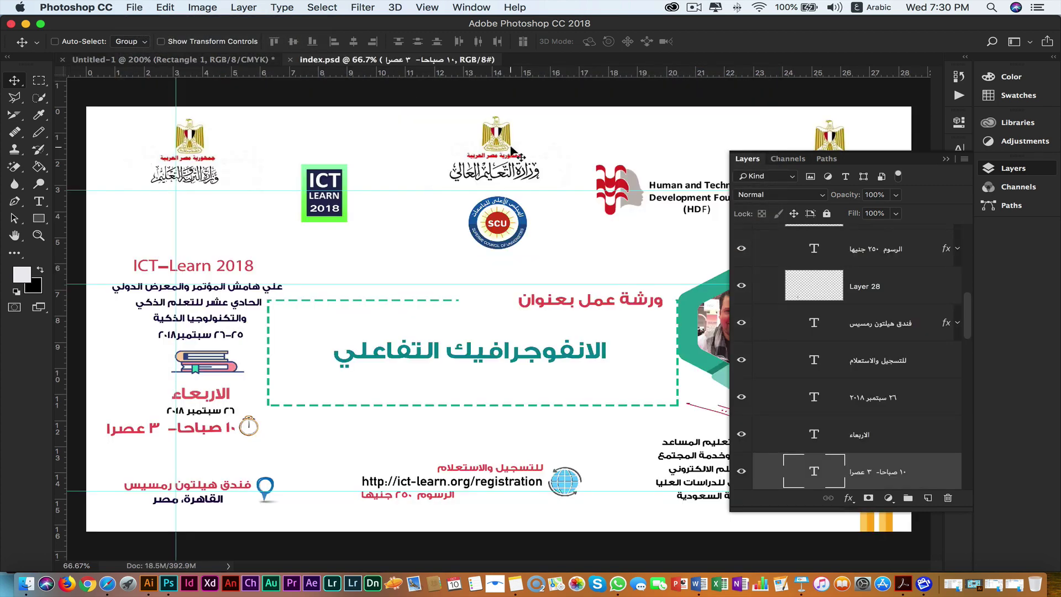
# Filter the poster's layers by Name and search for 'ict'.
pyautogui.click(788, 176)
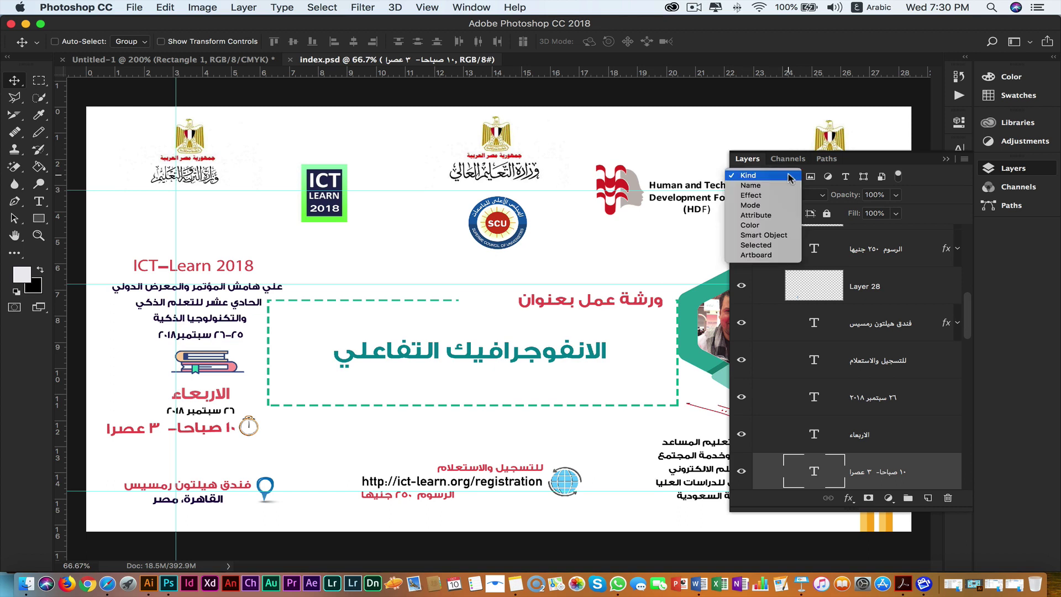
pyautogui.click(791, 186)
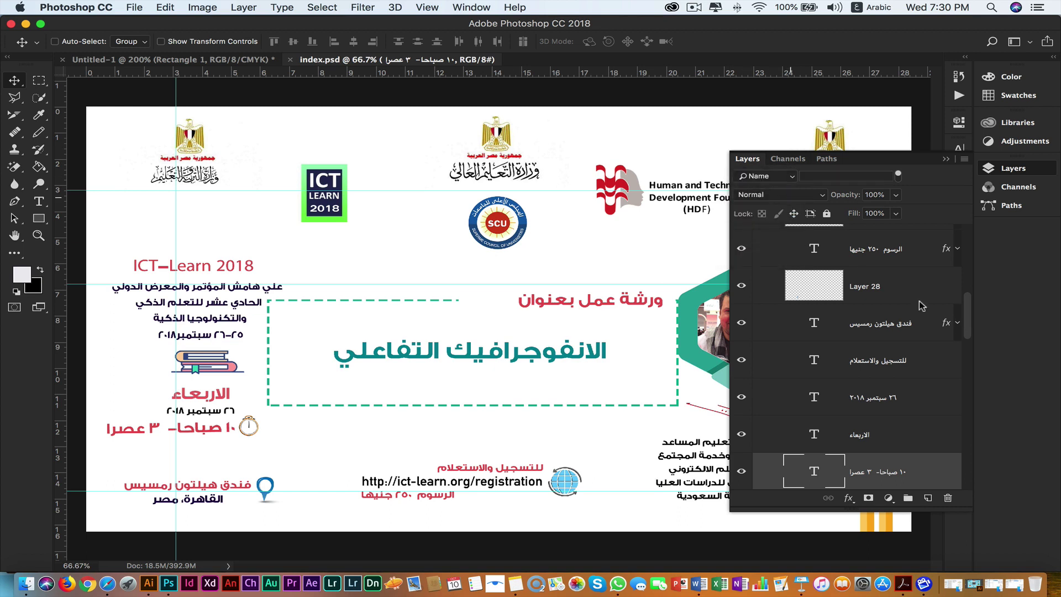
pyautogui.moveTo(967, 326); pyautogui.dragTo(959, 237)
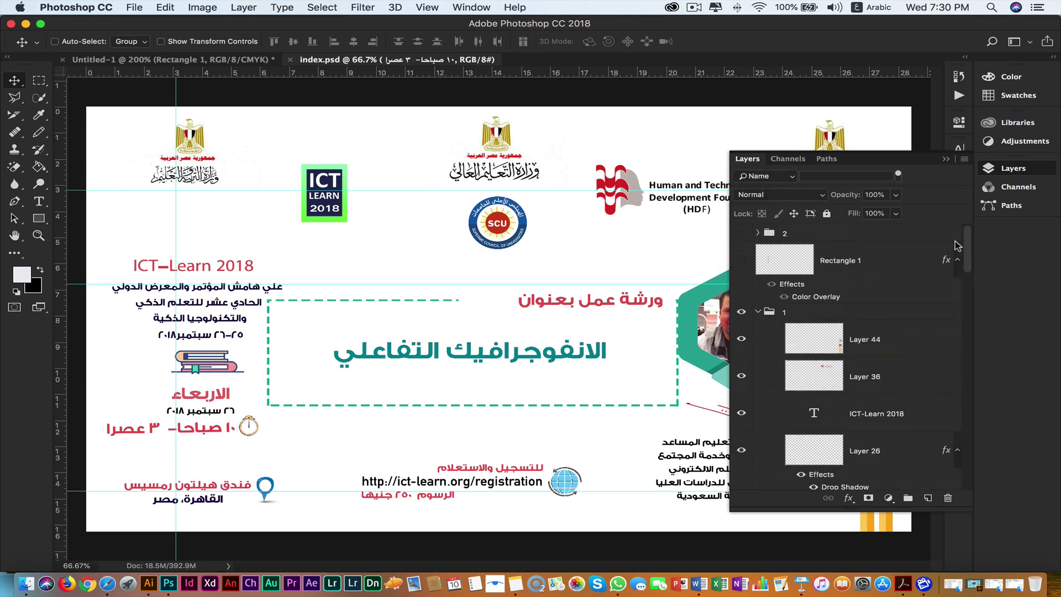
pyautogui.click(782, 177)
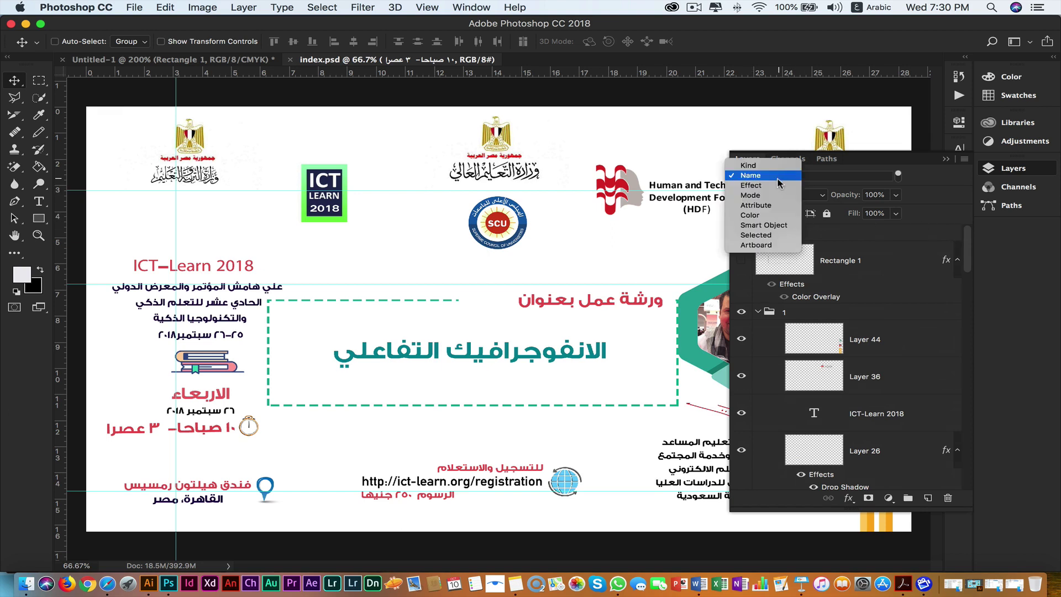
pyautogui.click(827, 173)
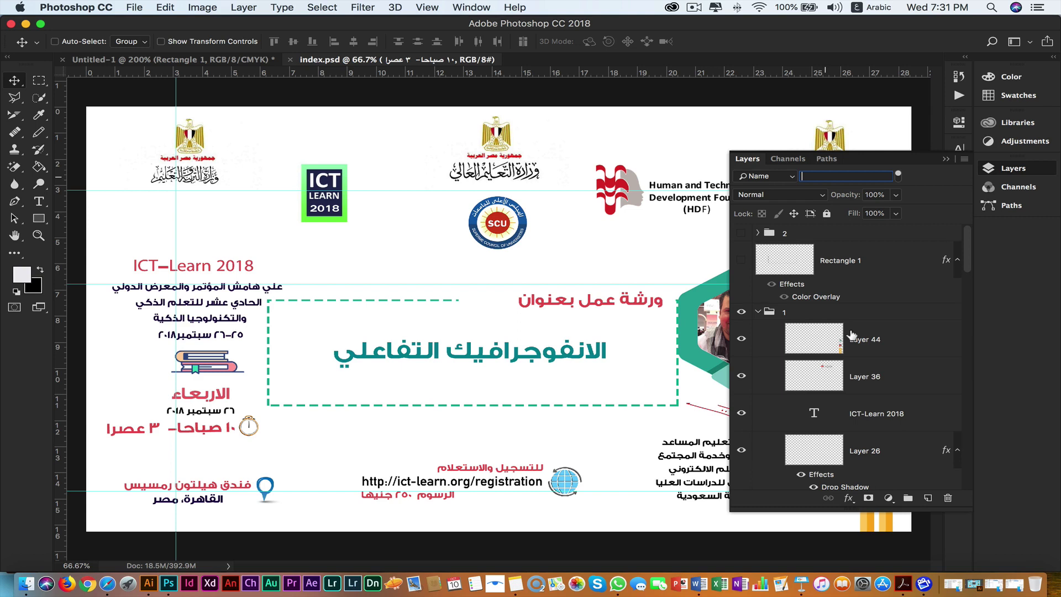
pyautogui.write('هذف')
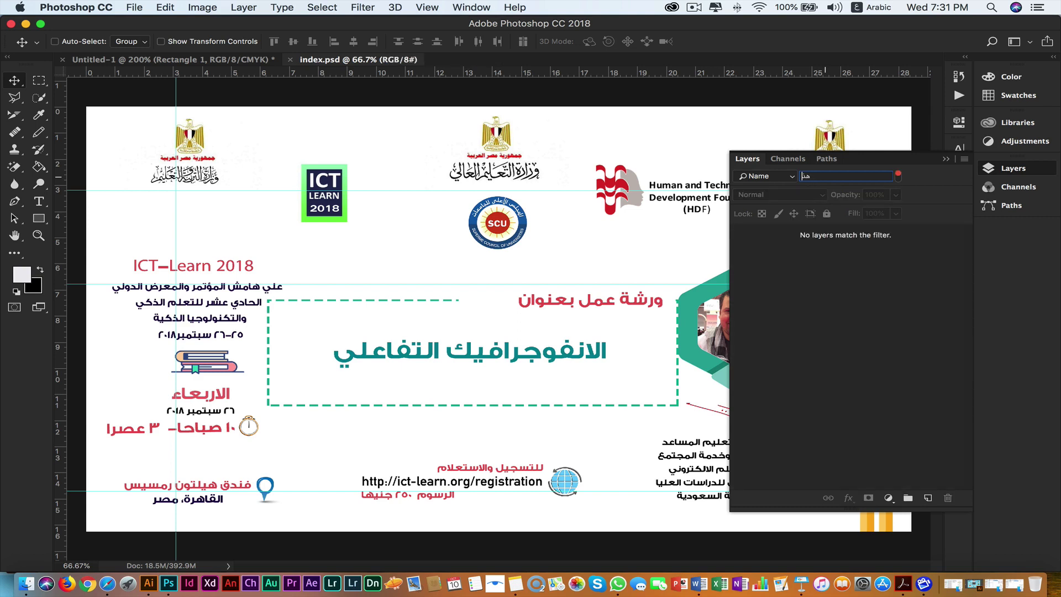
pyautogui.press('BackSpace')
pyautogui.press('BackSpace')
pyautogui.hotkey('ctrl', 'space')
pyautogui.write('ict')
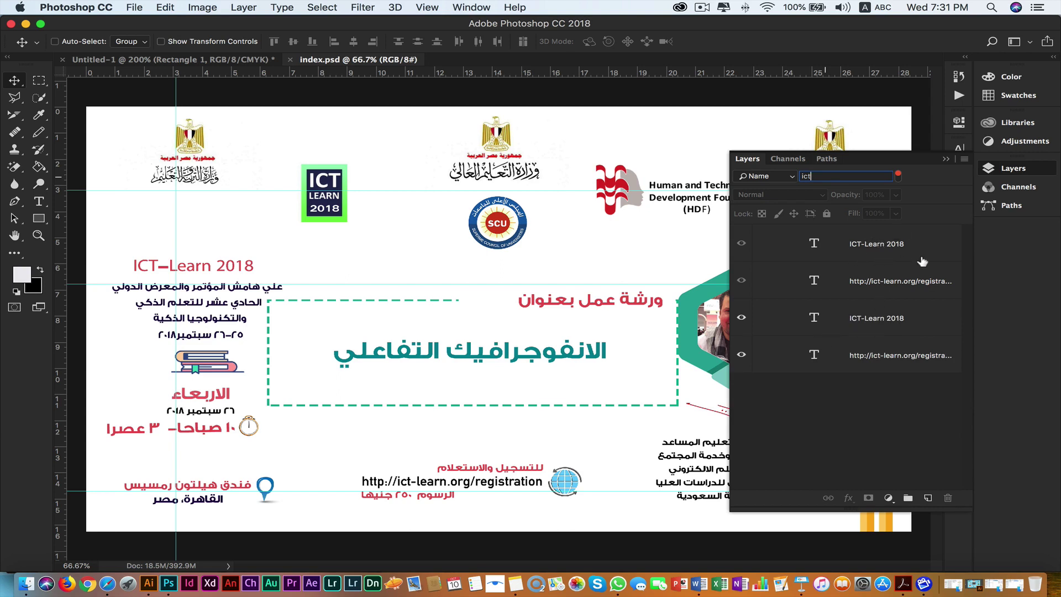
# Try filtering the poster's layers by Effect, Mode and Color.
pyautogui.click(792, 176)
pyautogui.click(787, 186)
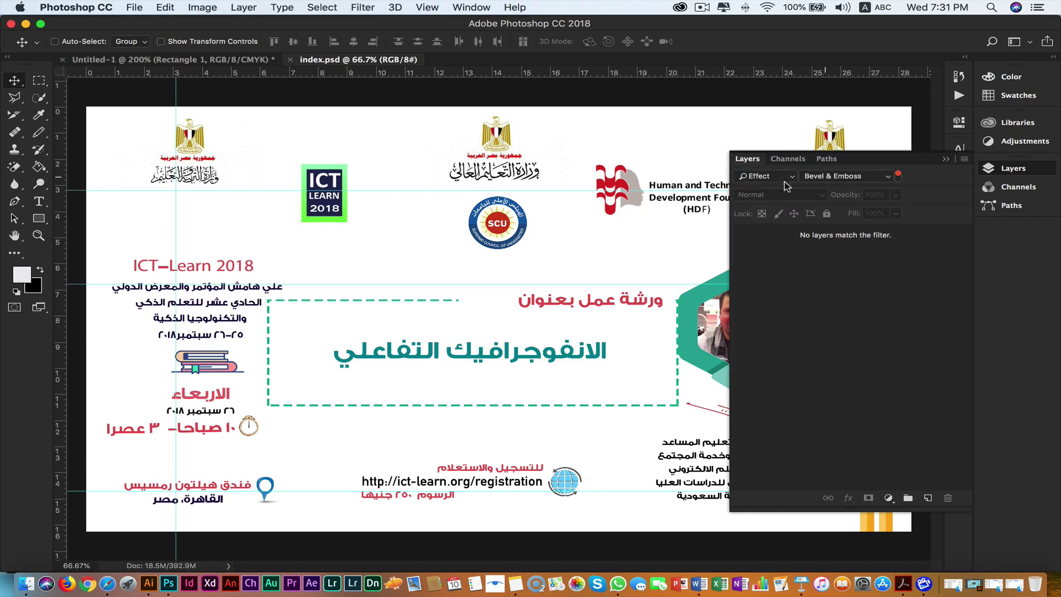
pyautogui.click(796, 178)
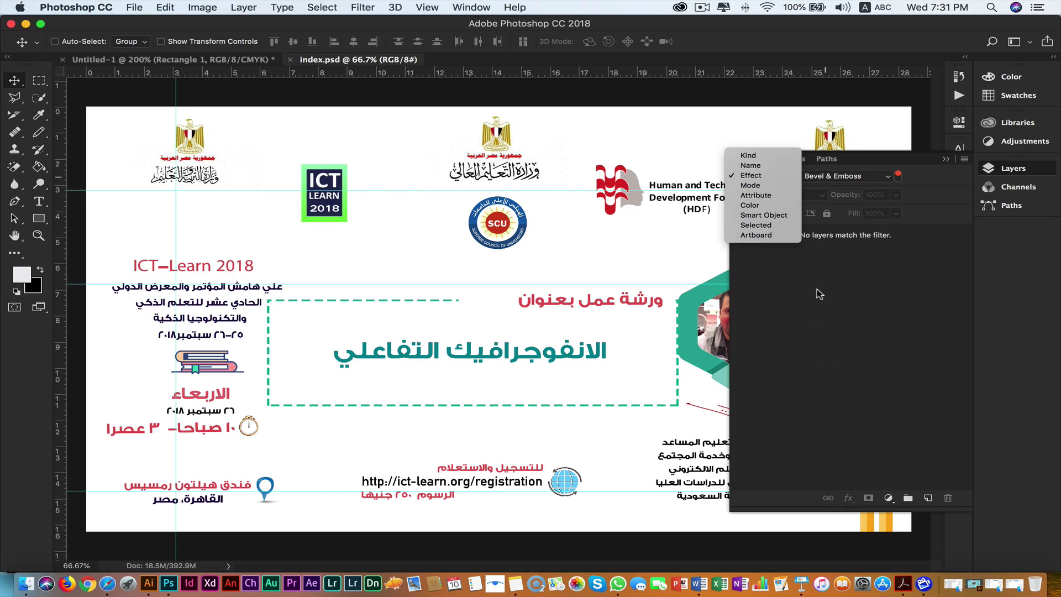
pyautogui.click(759, 186)
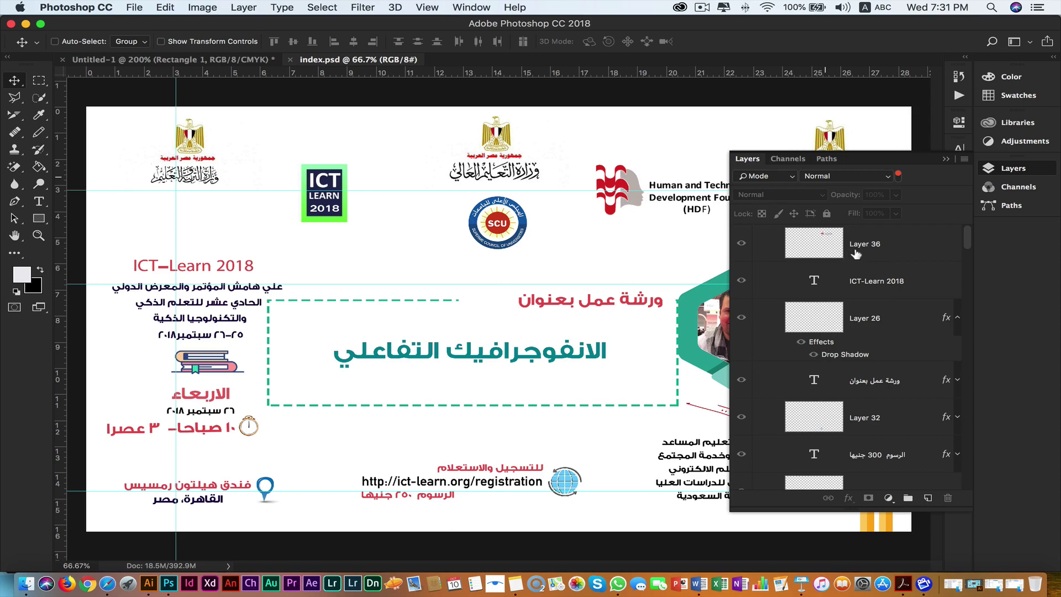
pyautogui.click(793, 177)
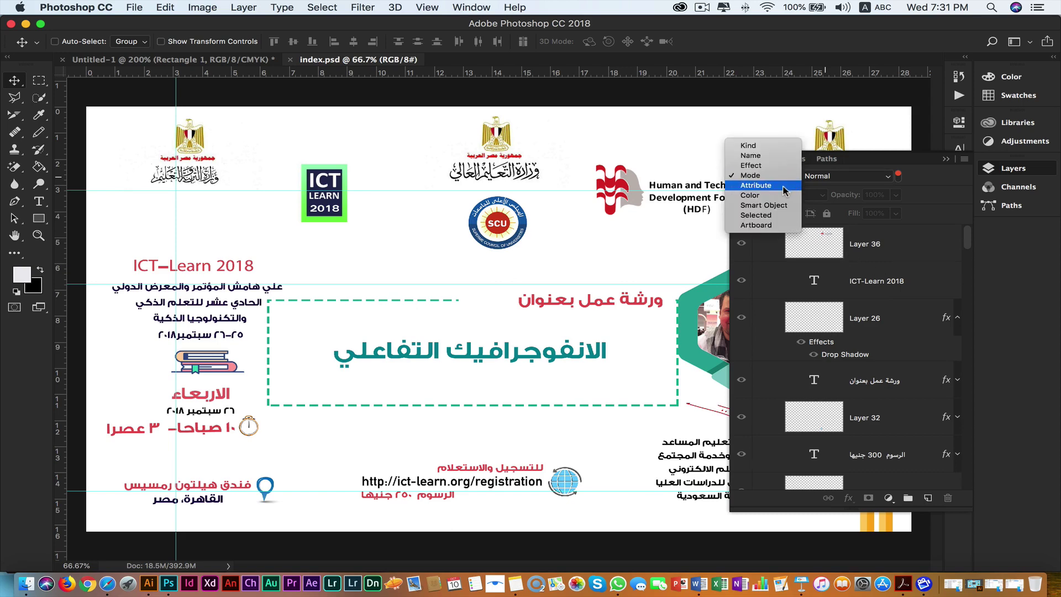
pyautogui.click(783, 195)
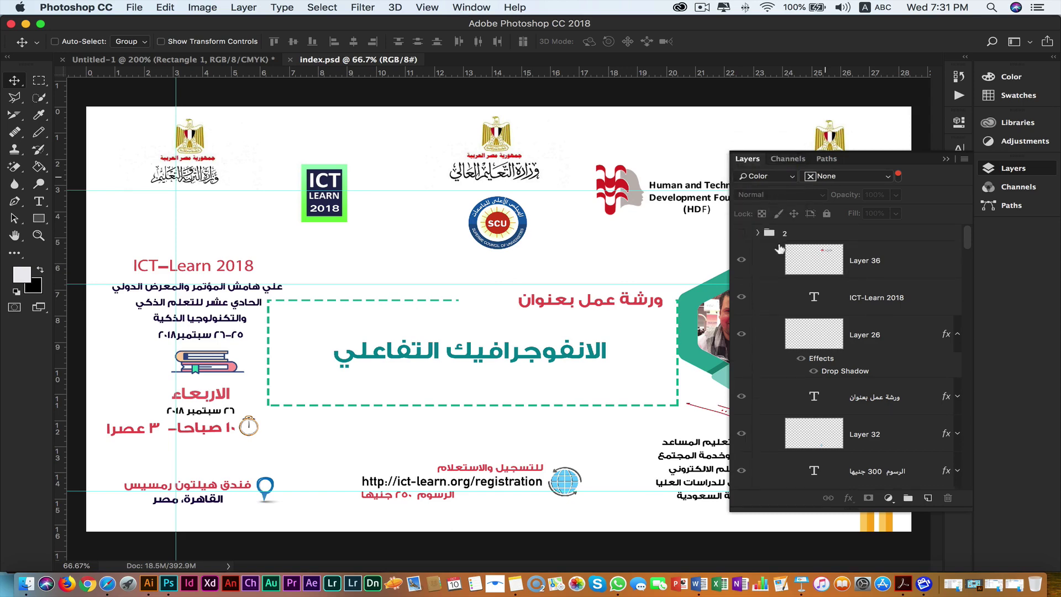
# Try Smart Object and Selected filters, return to Kind, and select Layers 44 through 26.
pyautogui.click(789, 177)
pyautogui.click(781, 189)
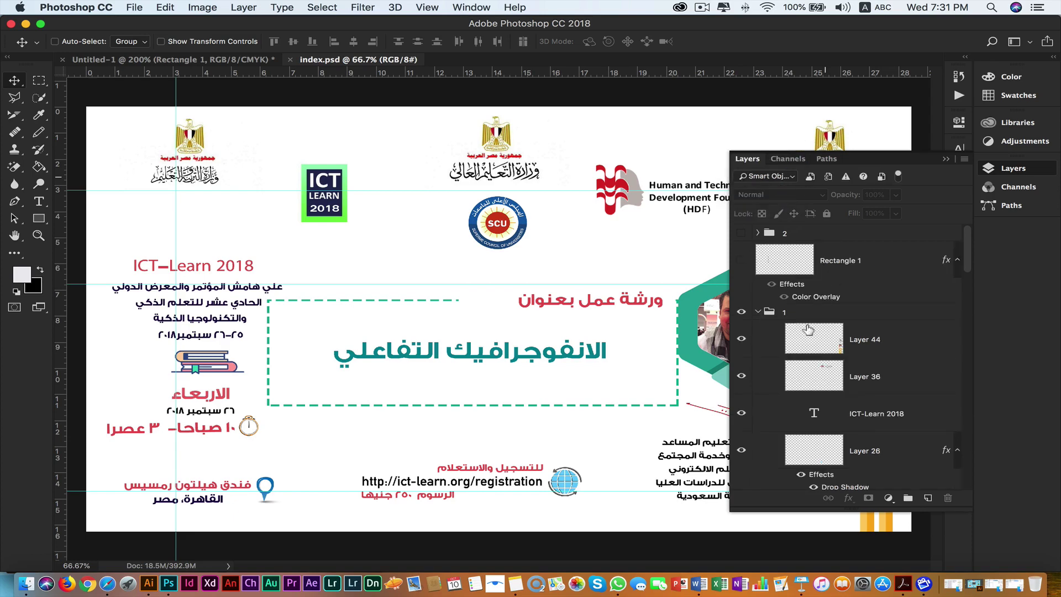
pyautogui.click(790, 181)
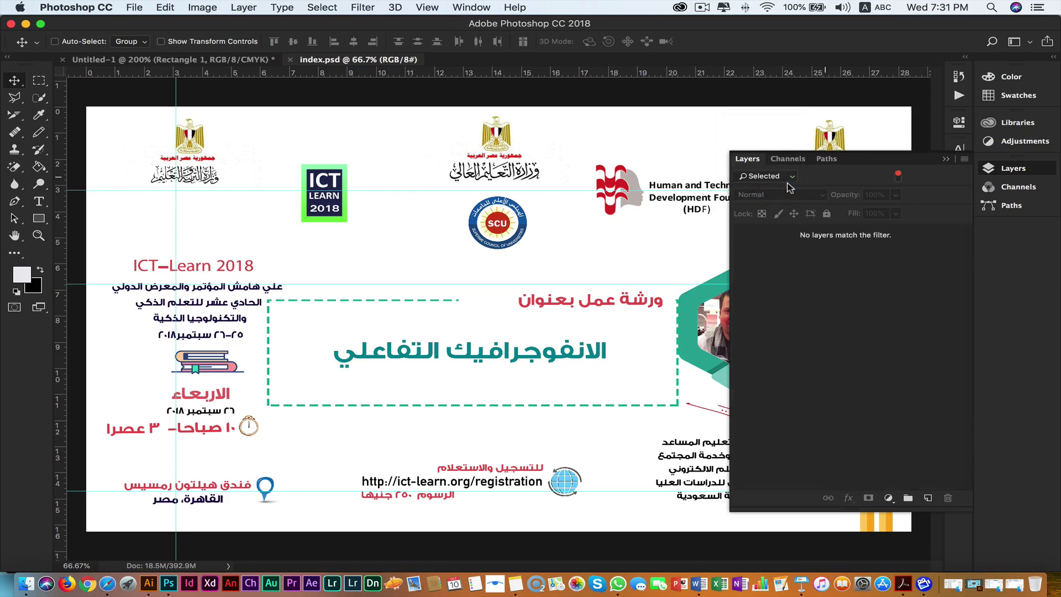
pyautogui.click(785, 178)
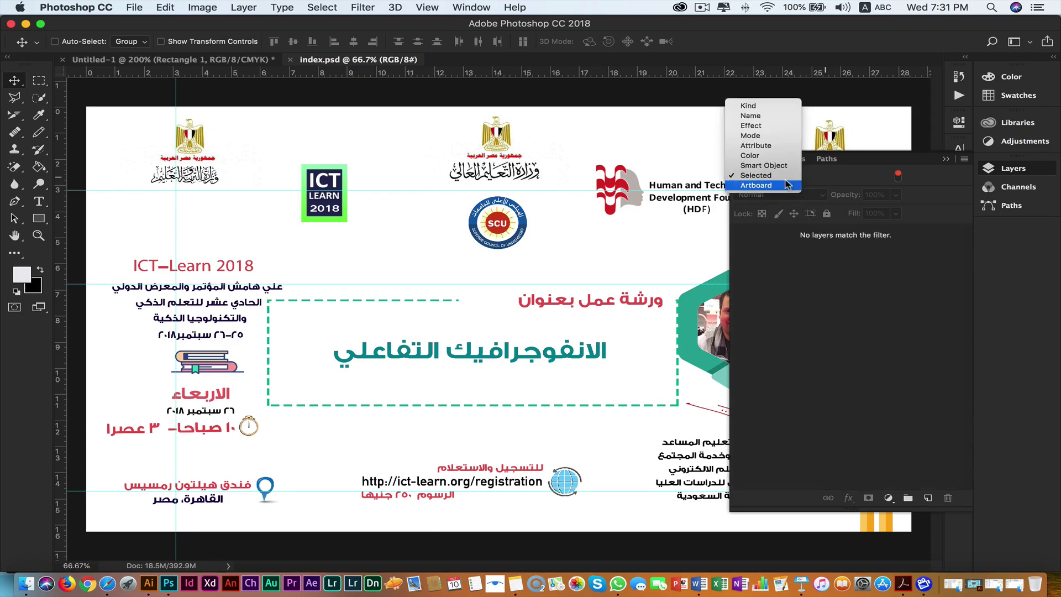
pyautogui.click(773, 107)
pyautogui.click(873, 346)
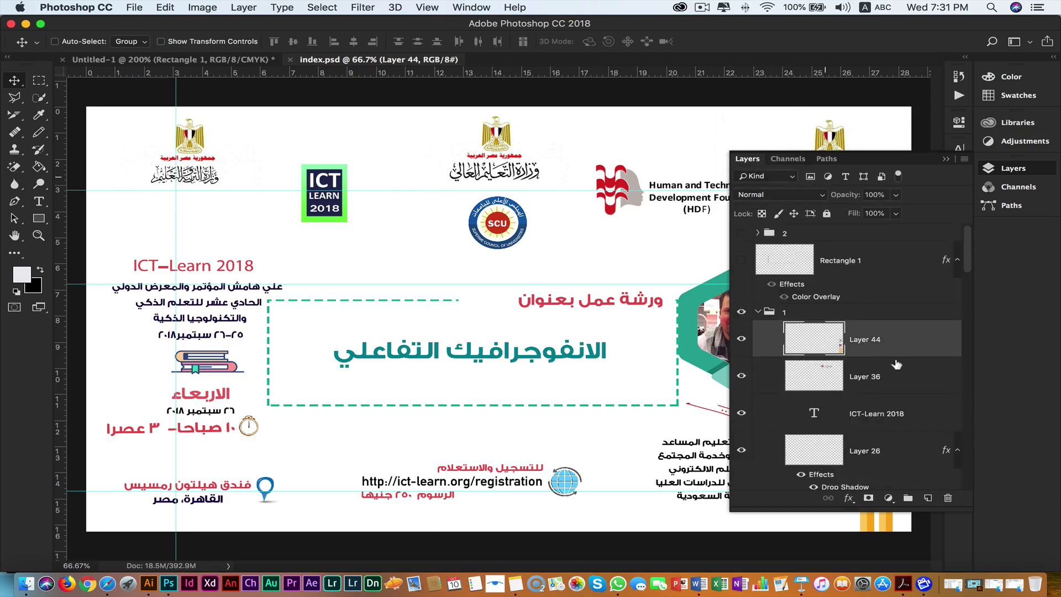
pyautogui.keyDown('shift'); pyautogui.click(909, 448); pyautogui.keyUp('shift')
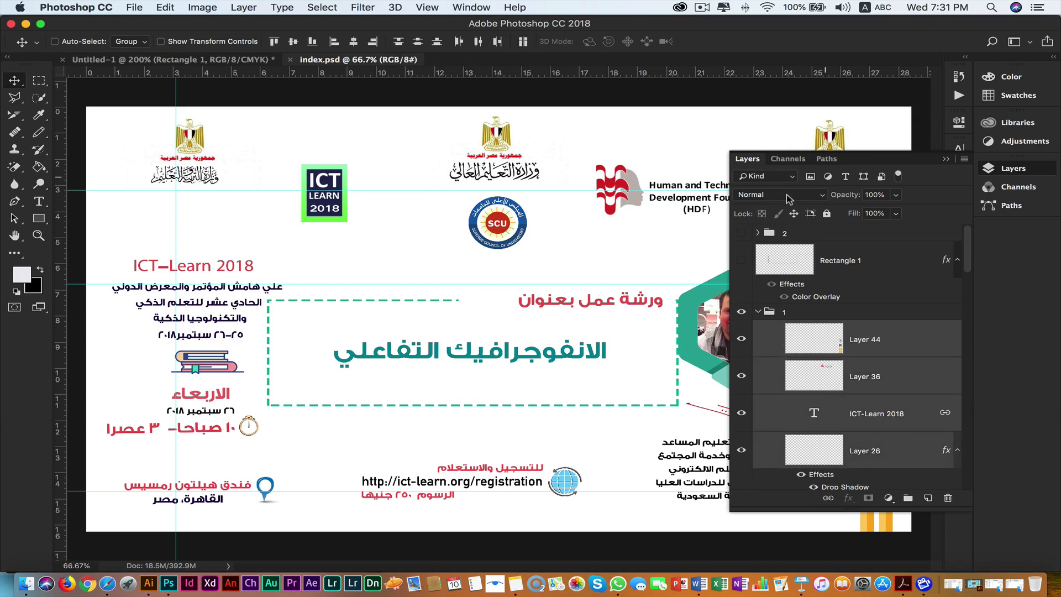
# Filter the poster's layers to Selected and pick Layer 26 on its own.
pyautogui.click(777, 177)
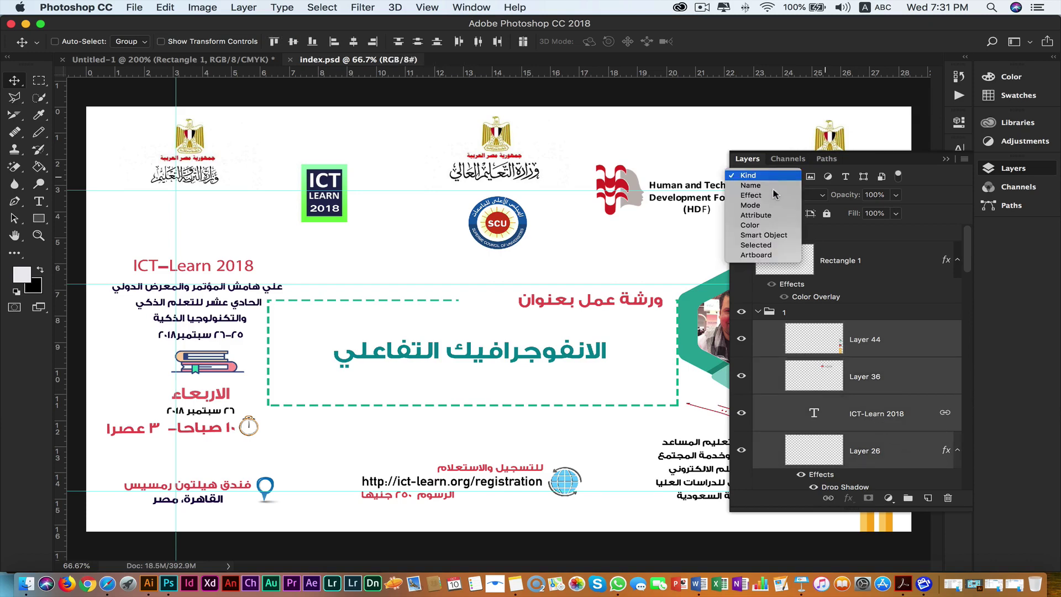
pyautogui.click(759, 246)
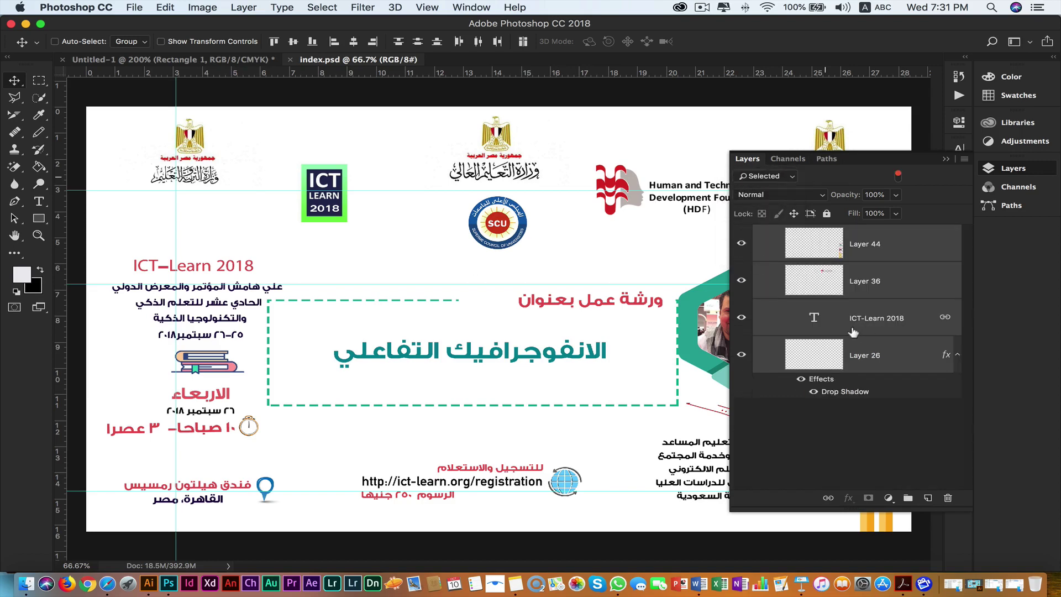
pyautogui.click(834, 382)
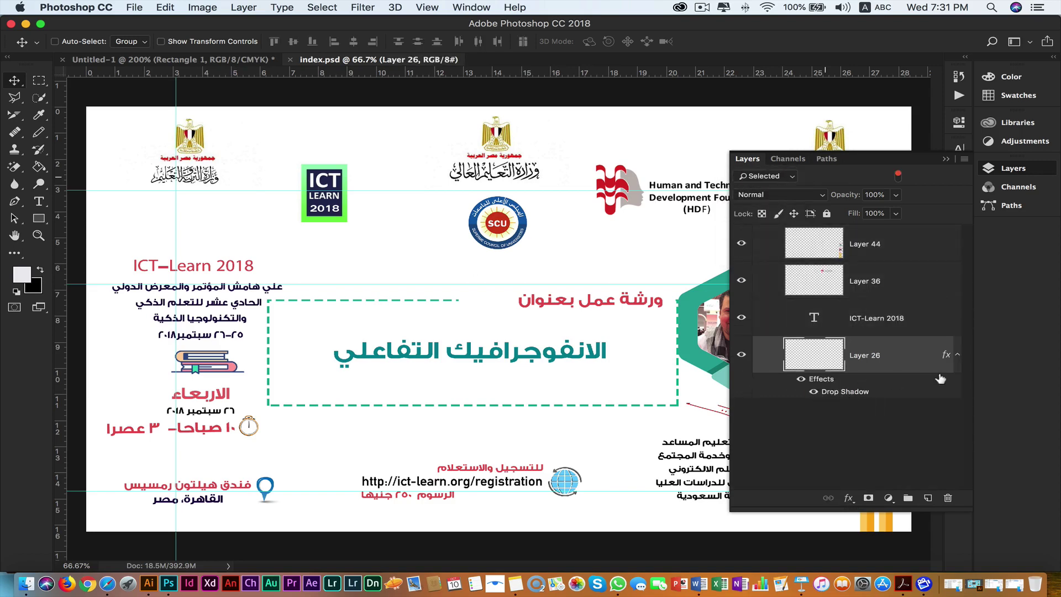
pyautogui.moveTo(946, 355); pyautogui.dragTo(877, 361)
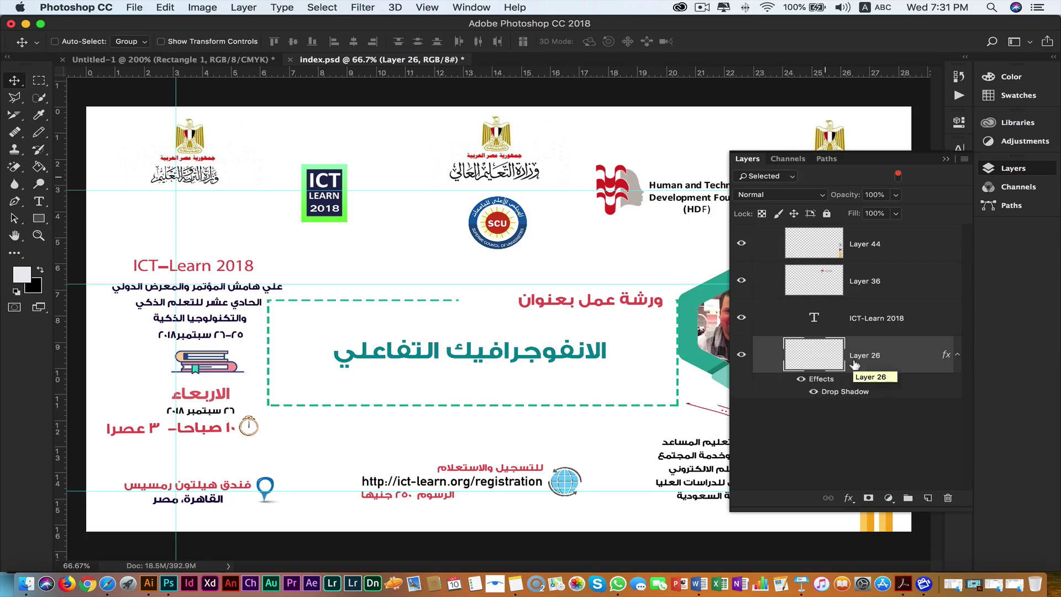
# Reset the layer filter to Kind and switch back to the Untitled-1 document.
pyautogui.click(791, 176)
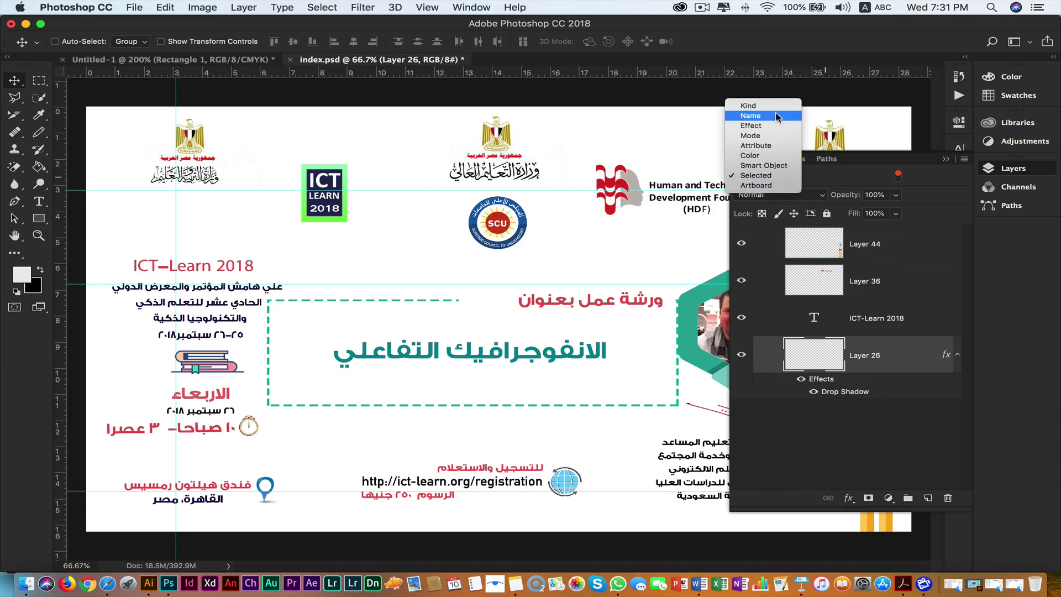
pyautogui.click(752, 106)
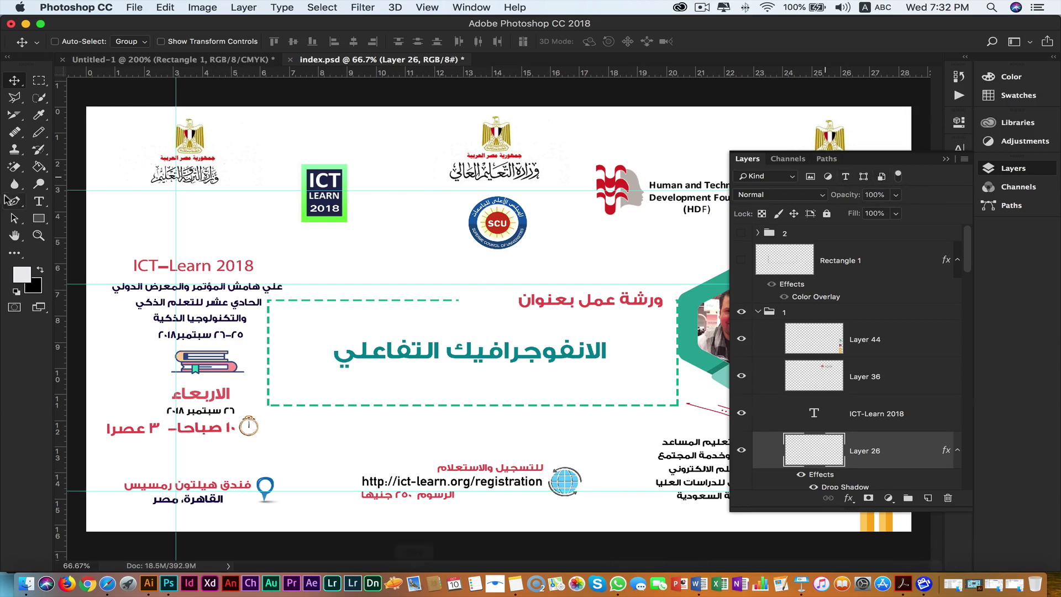
pyautogui.click(190, 60)
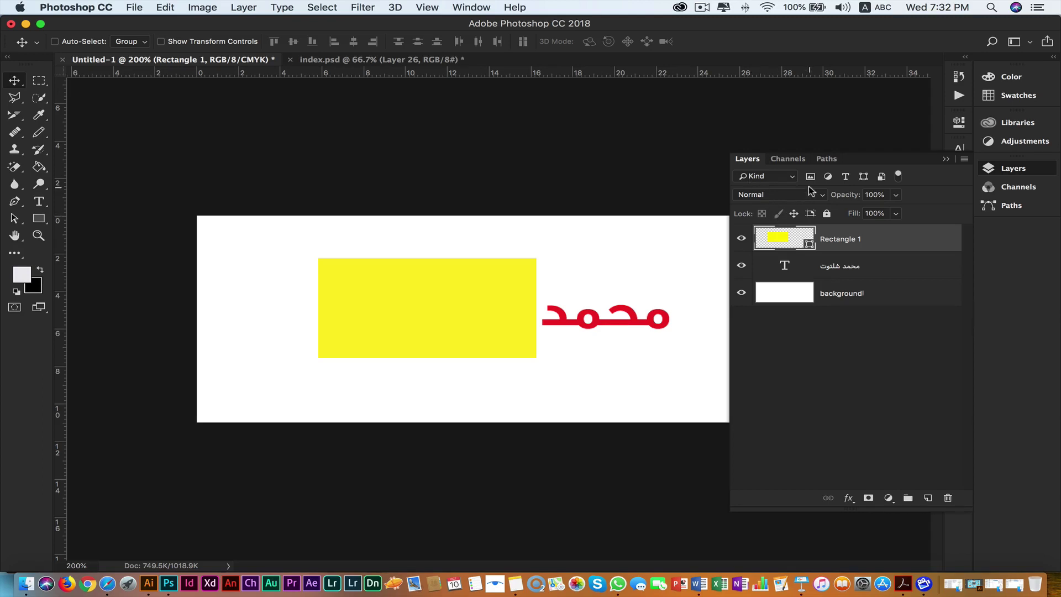
# Toggle the Text, Pixel and Shape kind filters, clear filtering, and select the Arabic name text layer.
pyautogui.click(845, 178)
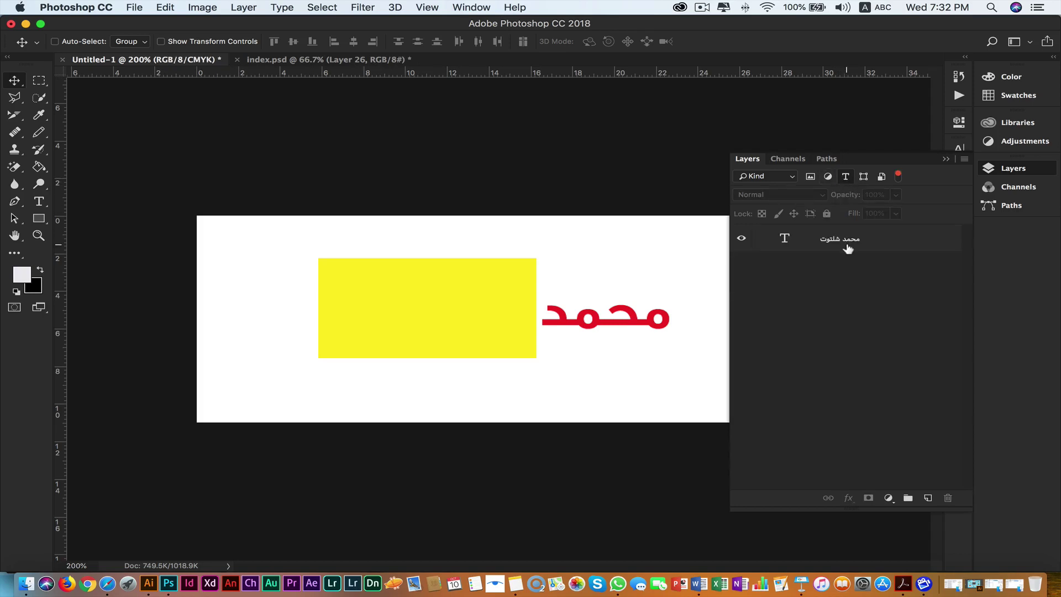
pyautogui.click(845, 177)
pyautogui.click(812, 177)
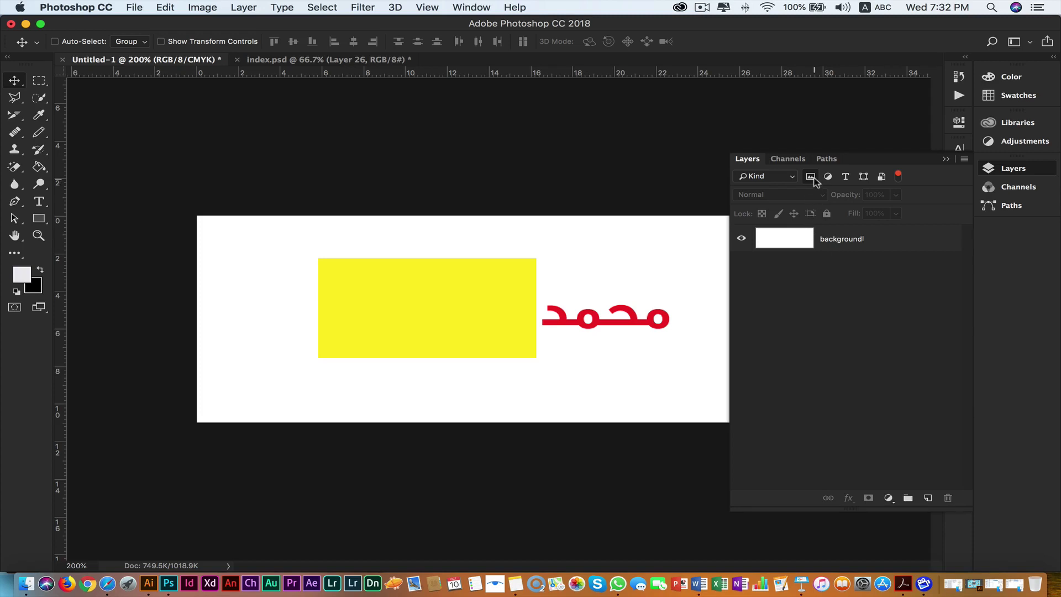
pyautogui.click(811, 177)
pyautogui.click(863, 177)
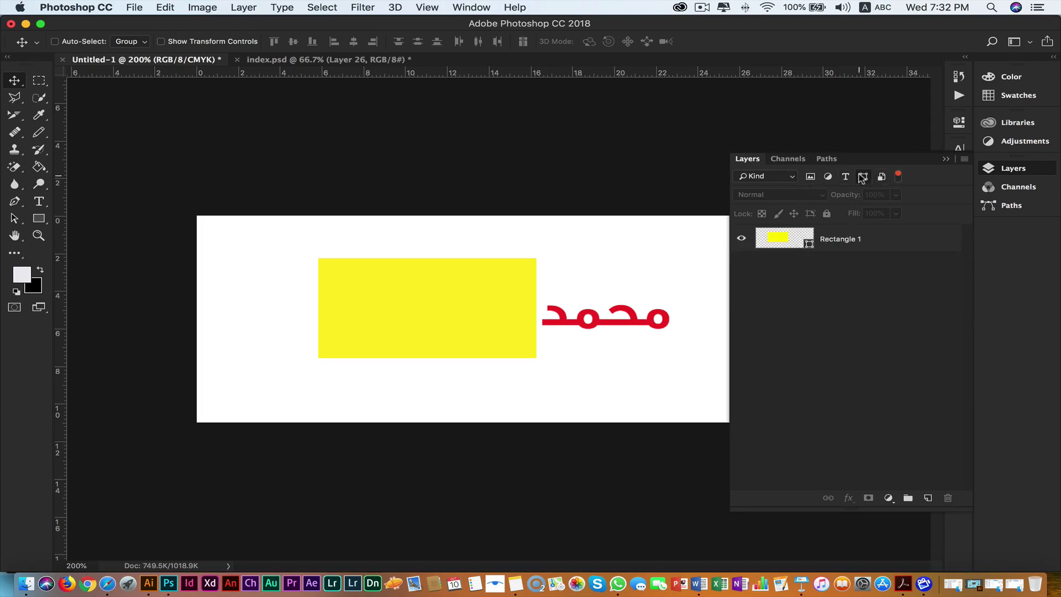
pyautogui.click(857, 178)
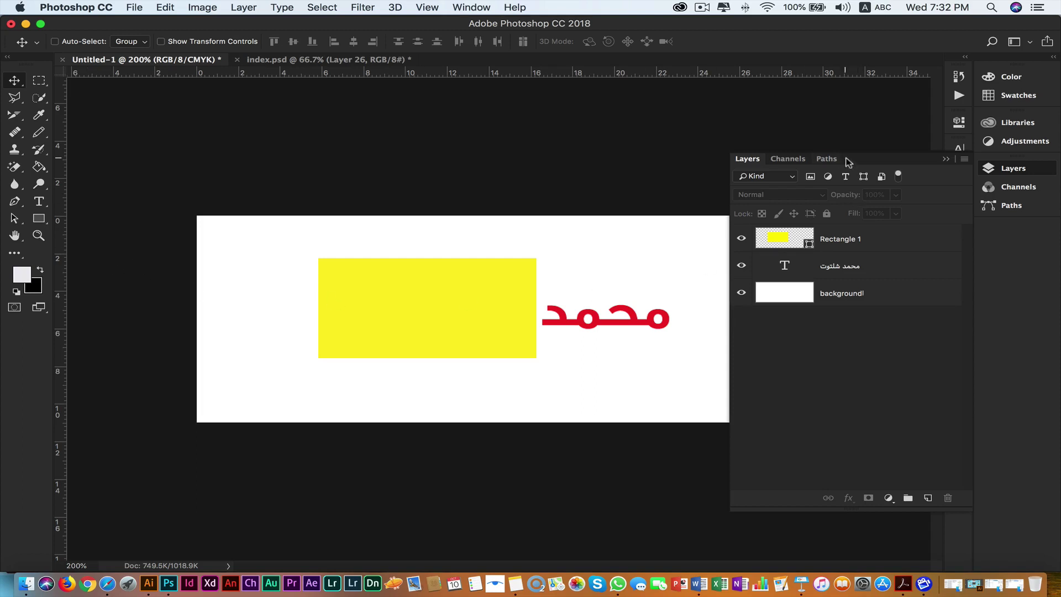
pyautogui.moveTo(949, 498); pyautogui.dragTo(908, 496)
pyautogui.click(846, 260)
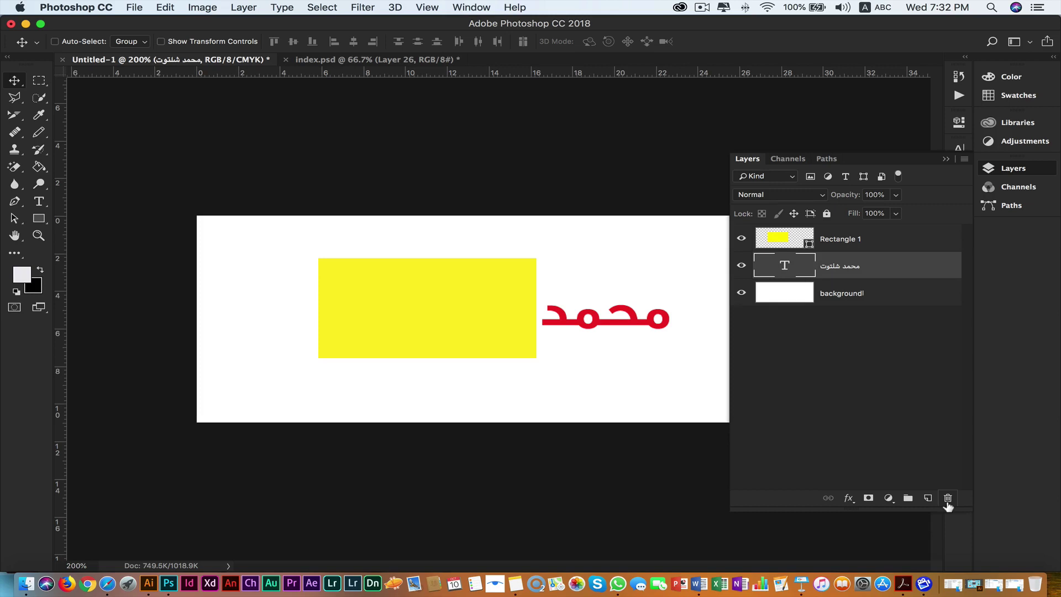
pyautogui.click(865, 288)
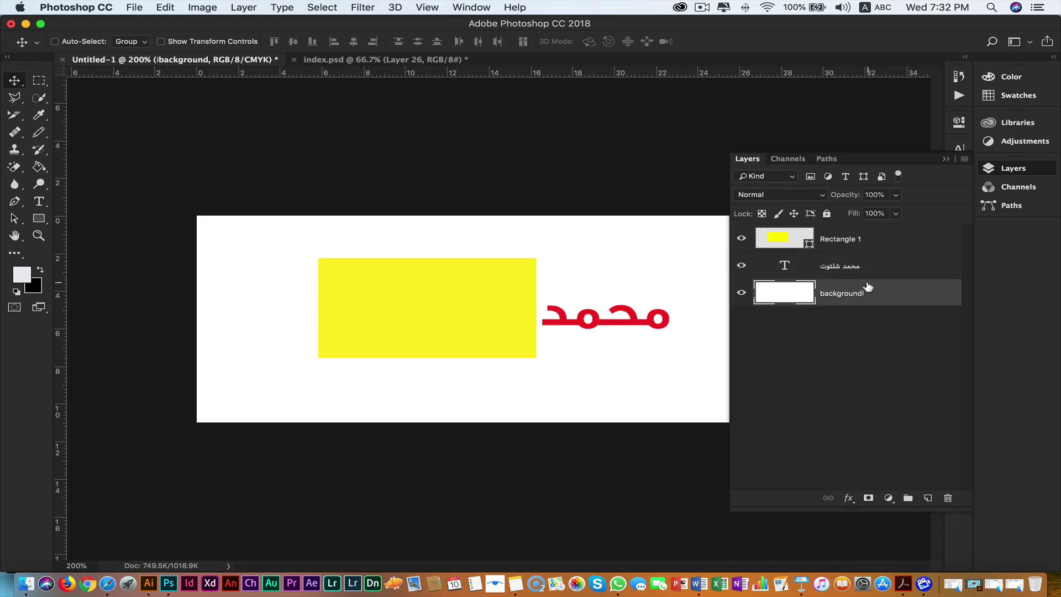
pyautogui.moveTo(853, 294); pyautogui.dragTo(947, 499)
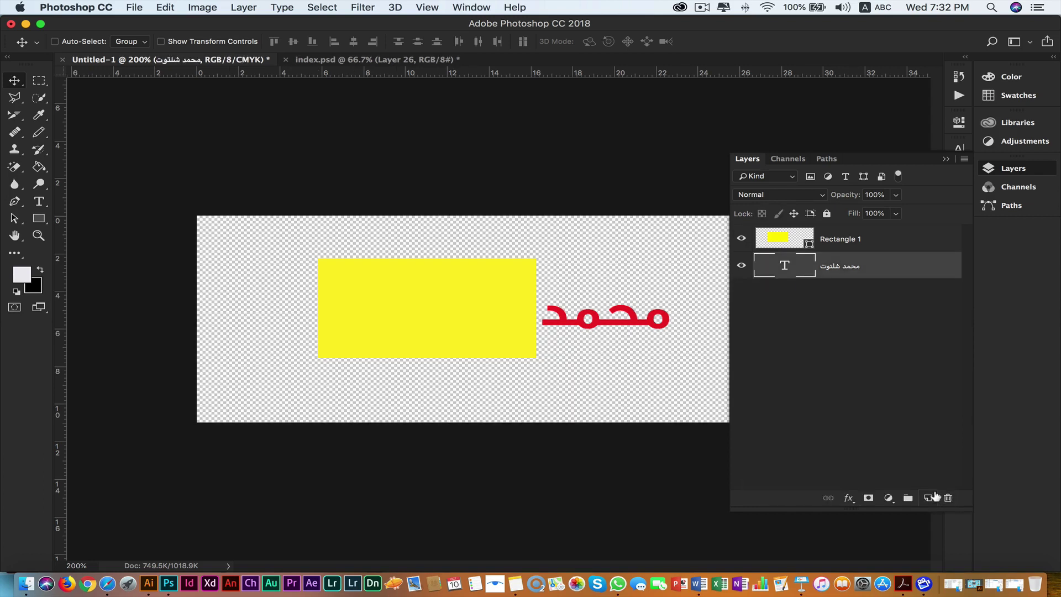
pyautogui.press('super')
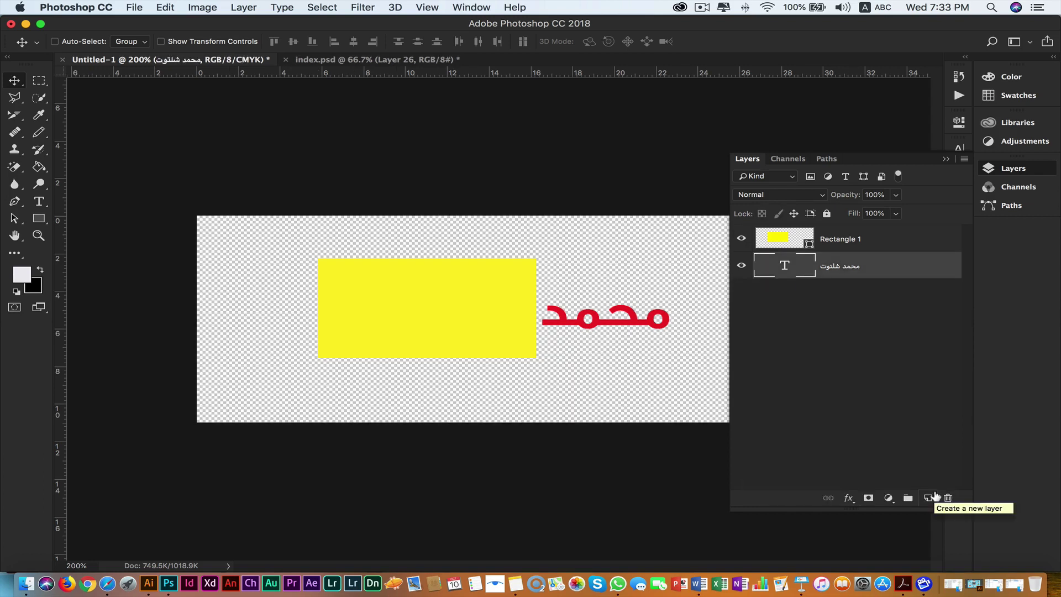
pyautogui.press('super')
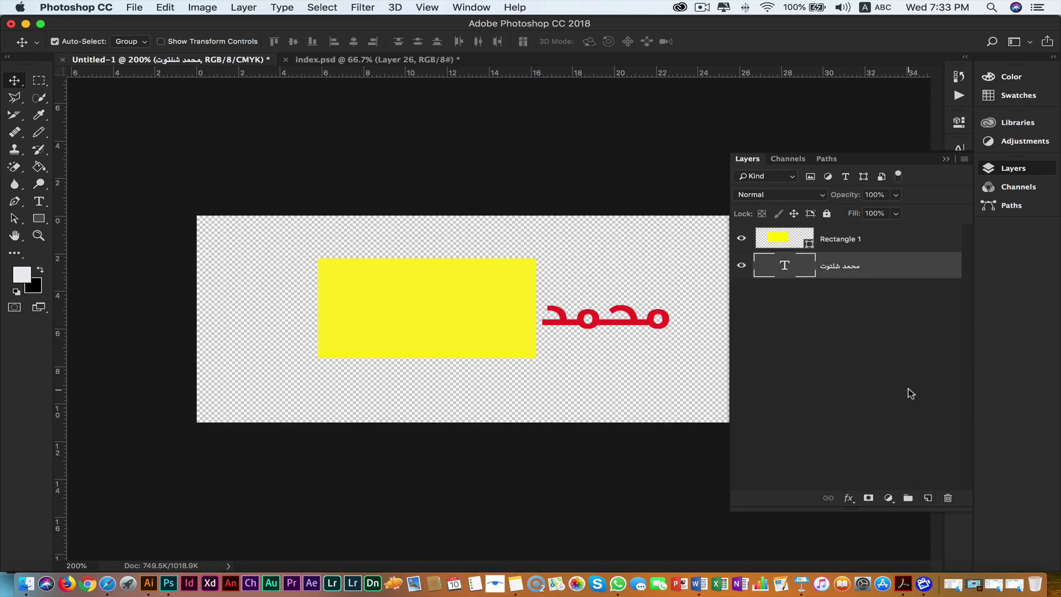
pyautogui.press('super+z')
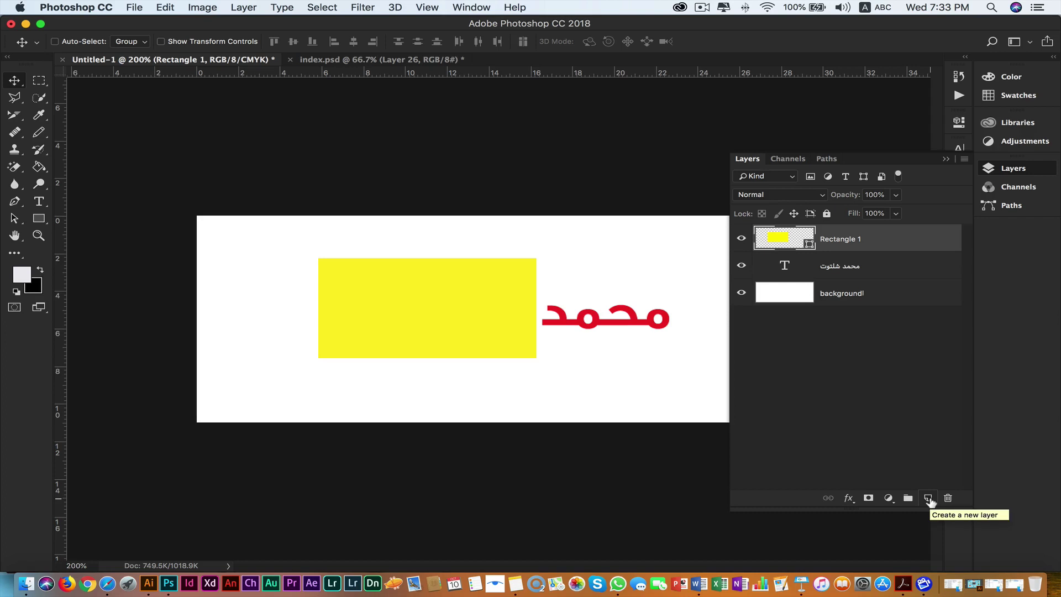
# Add two empty layers, Layer 1 and Layer 2, then drag both to the trash.
pyautogui.click(929, 498)
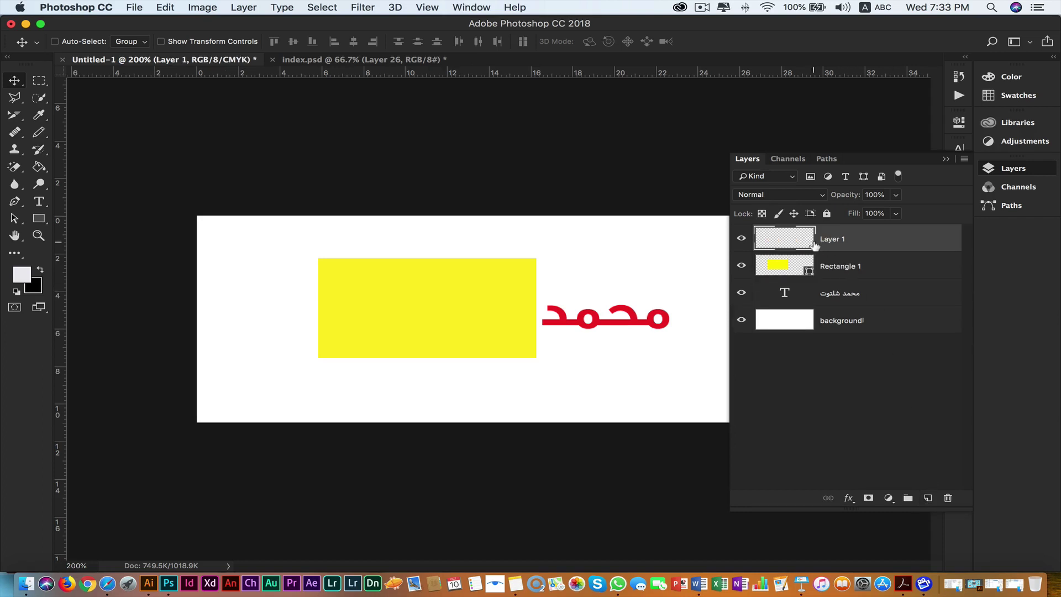
pyautogui.click(928, 499)
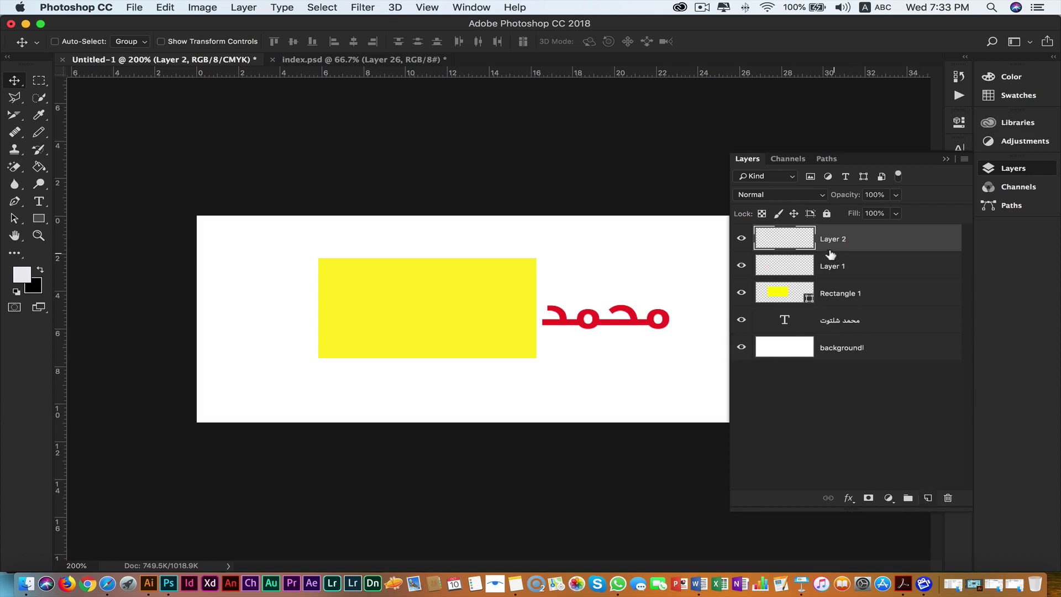
pyautogui.click(859, 274)
pyautogui.click(797, 243)
pyautogui.click(916, 277)
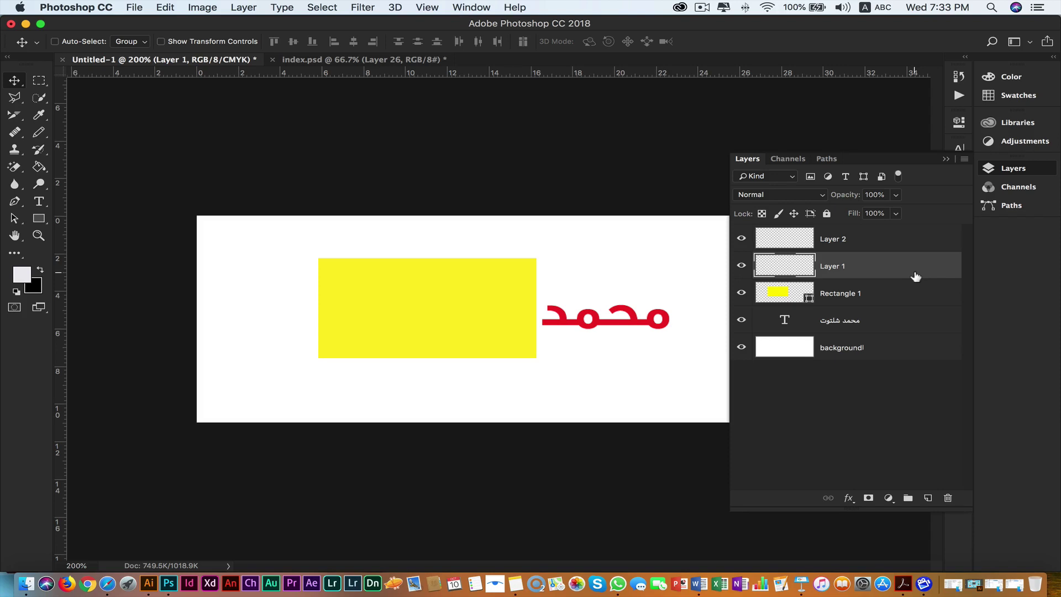
pyautogui.doubleClick(832, 268)
pyautogui.click(862, 271)
pyautogui.moveTo(905, 272); pyautogui.dragTo(951, 499)
pyautogui.moveTo(900, 241); pyautogui.dragTo(947, 500)
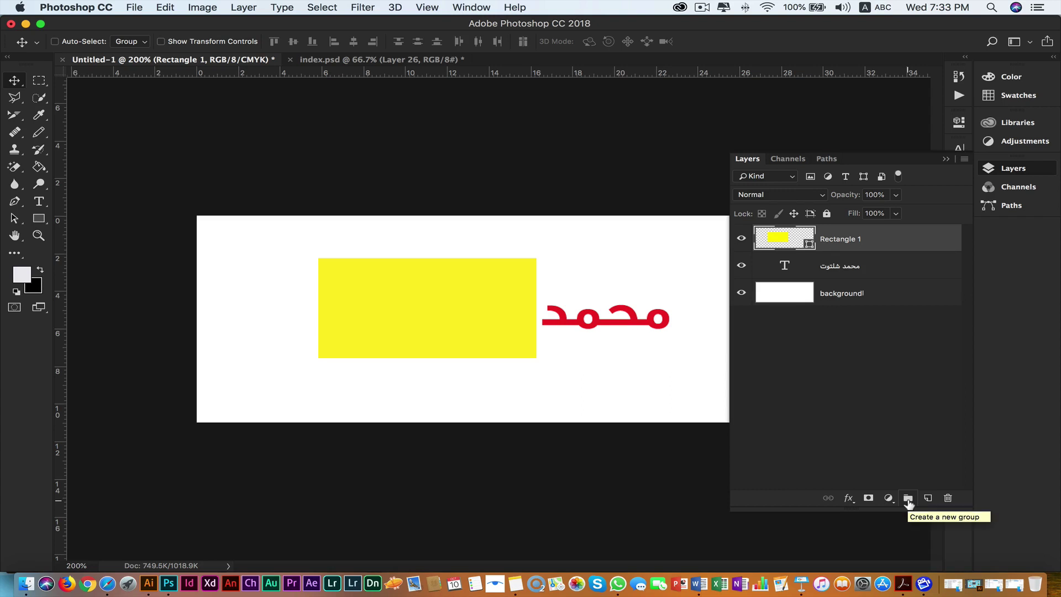
# In index.psd, collapse group 1 and add an empty Group 1 above it, then return to Untitled-1.
pyautogui.click(391, 61)
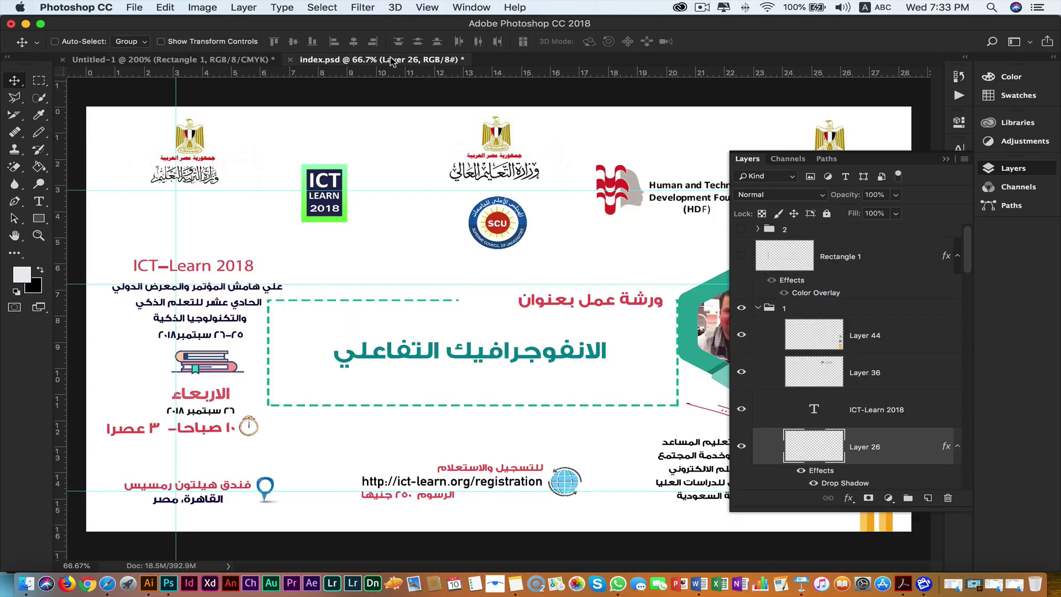
pyautogui.click(758, 313)
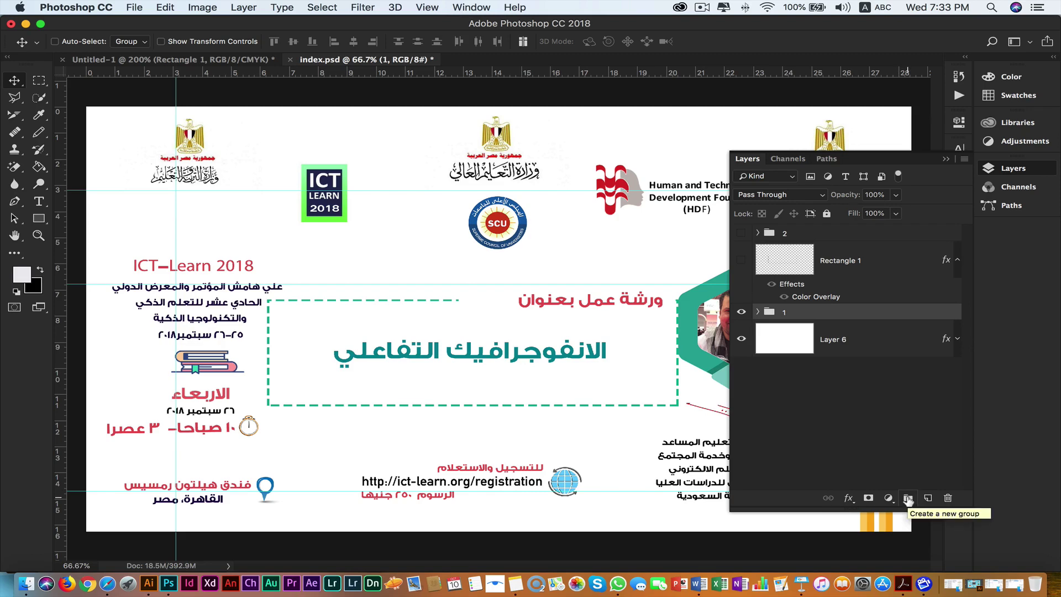
pyautogui.click(908, 499)
pyautogui.doubleClick(792, 313)
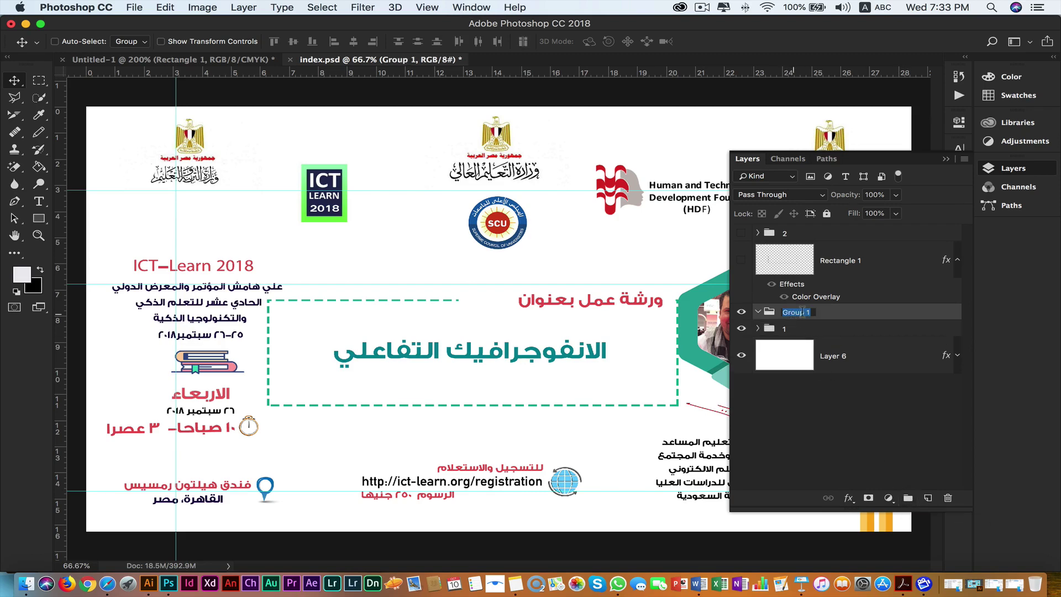
pyautogui.press('Return')
pyautogui.click(239, 59)
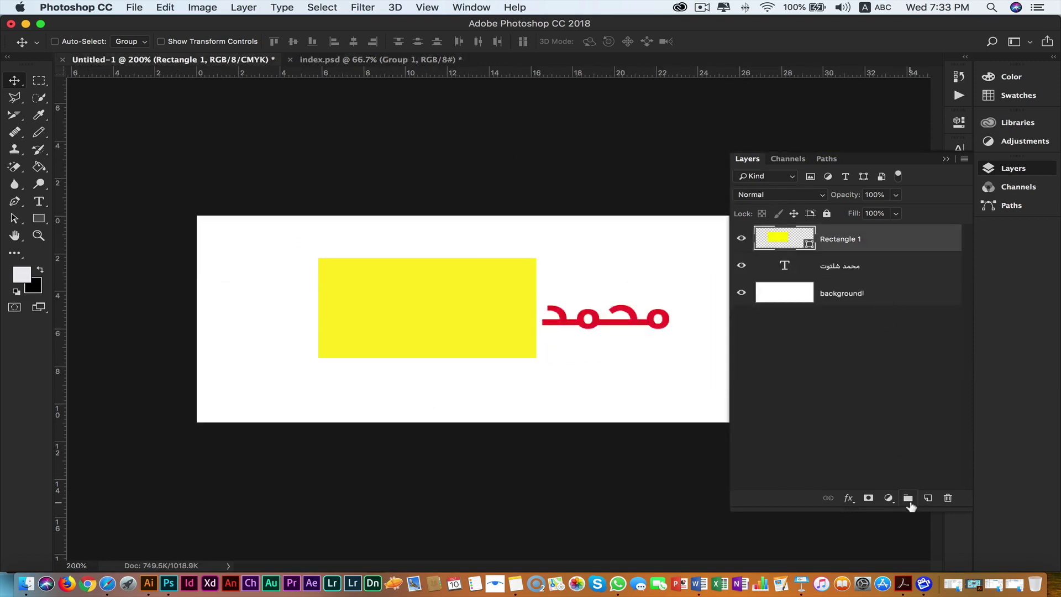
# Put the Arabic name text layer into a new group named TXT.
pyautogui.click(877, 280)
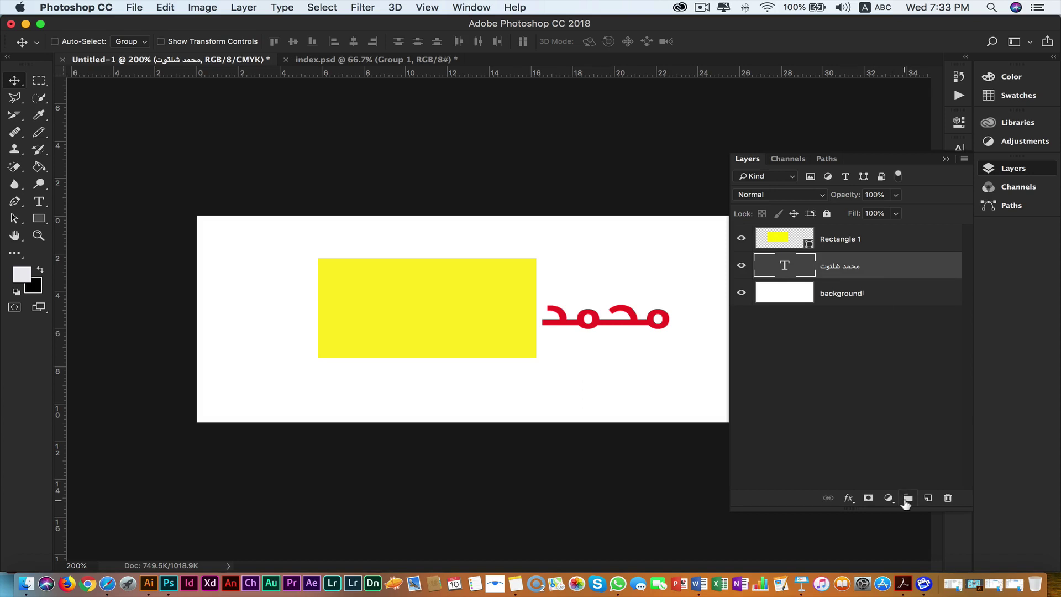
pyautogui.click(907, 499)
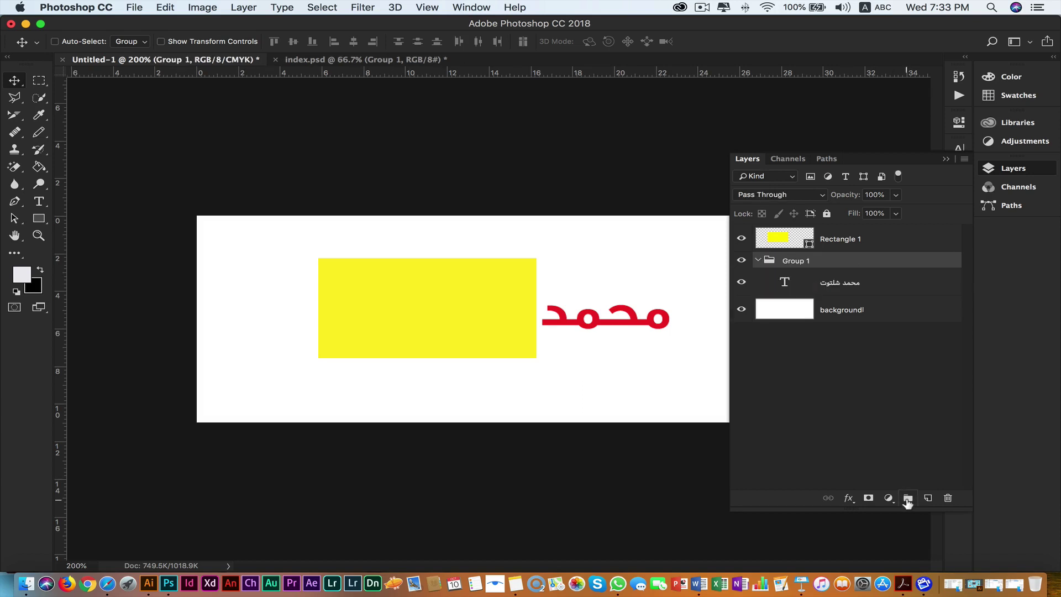
pyautogui.doubleClick(795, 260)
pyautogui.write('TXT')
pyautogui.press('Return')
pyautogui.moveTo(875, 283); pyautogui.dragTo(799, 261)
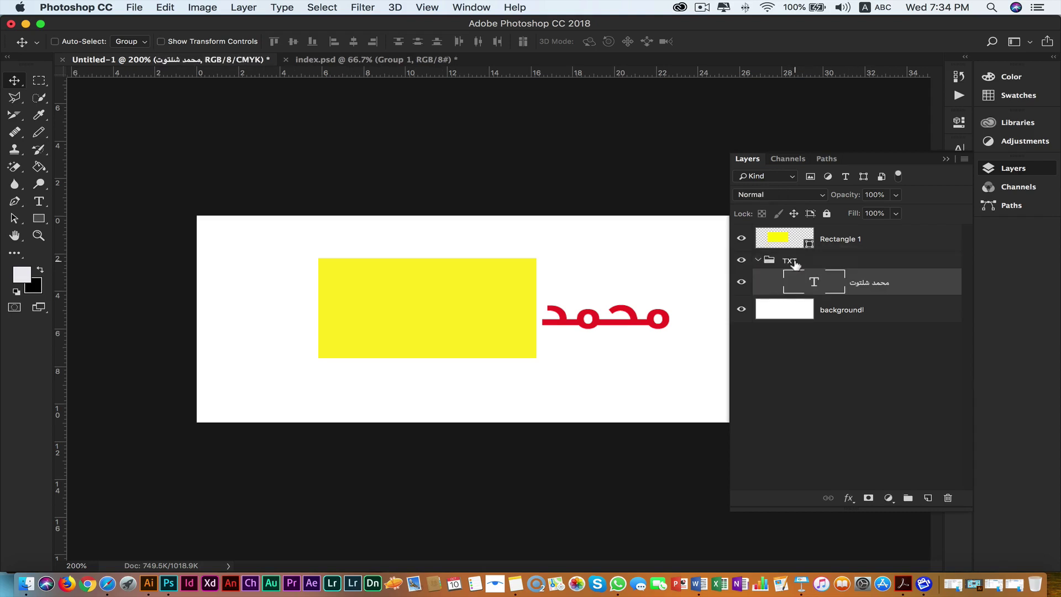
pyautogui.click(757, 262)
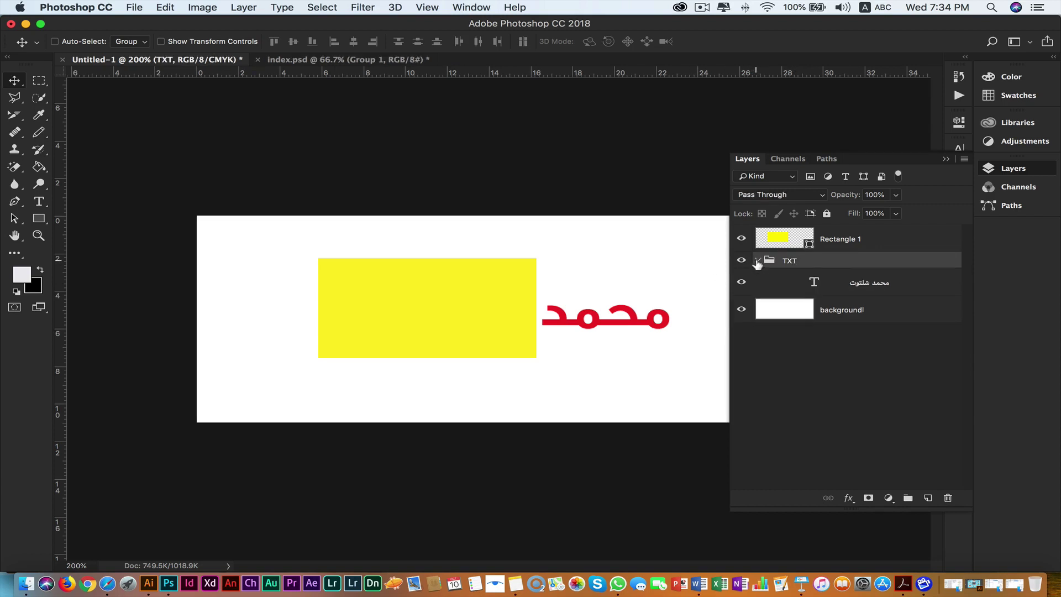
pyautogui.click(757, 262)
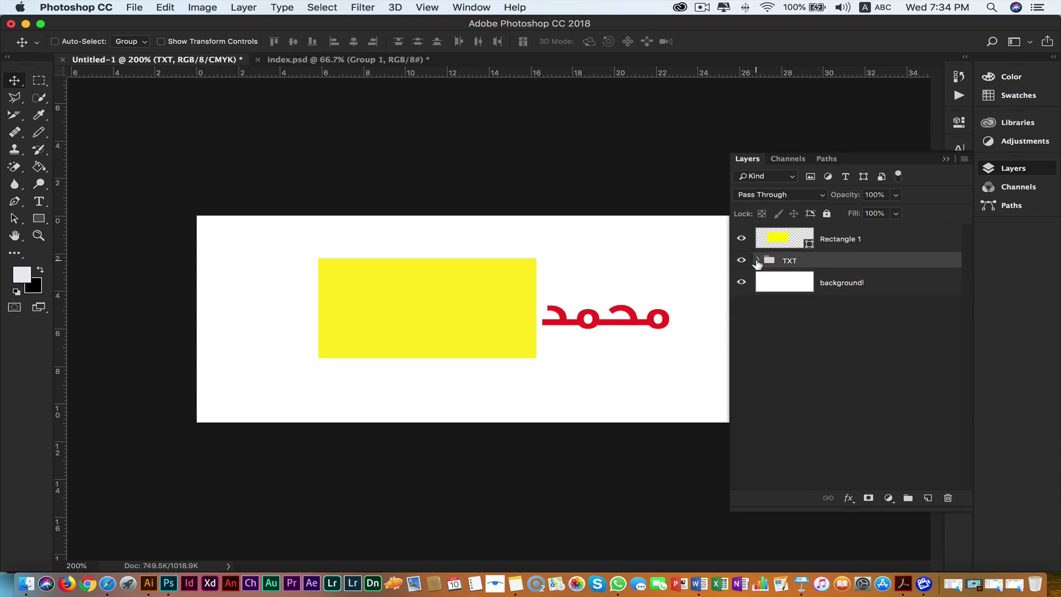
# Put the Rectangle 1 layer into a new group named SHAP.
pyautogui.click(847, 244)
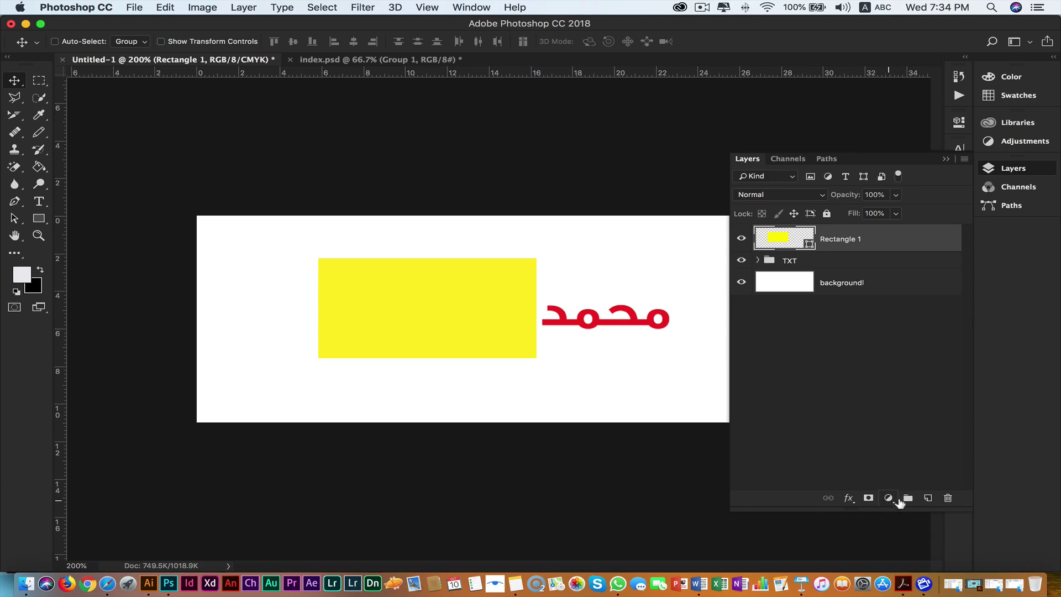
pyautogui.click(909, 498)
pyautogui.doubleClick(792, 235)
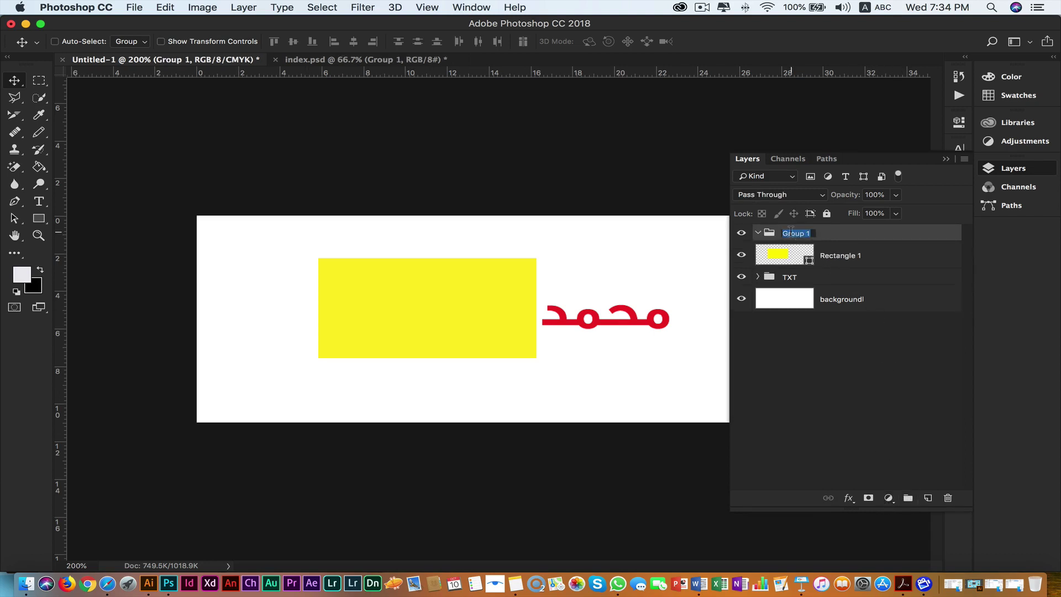
pyautogui.write('SHAP')
pyautogui.press('Return')
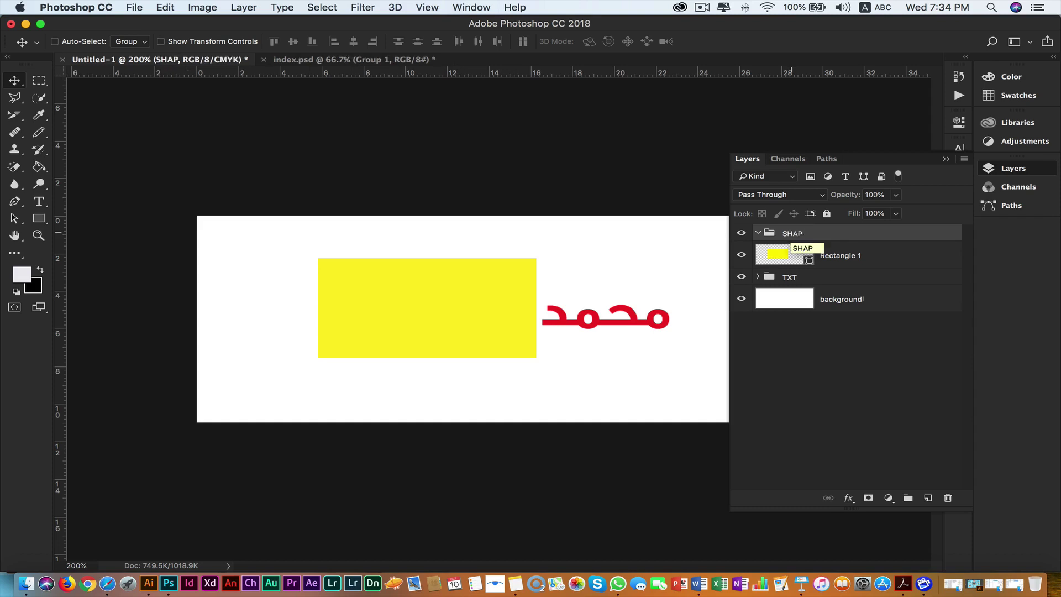
pyautogui.moveTo(785, 254); pyautogui.dragTo(829, 234)
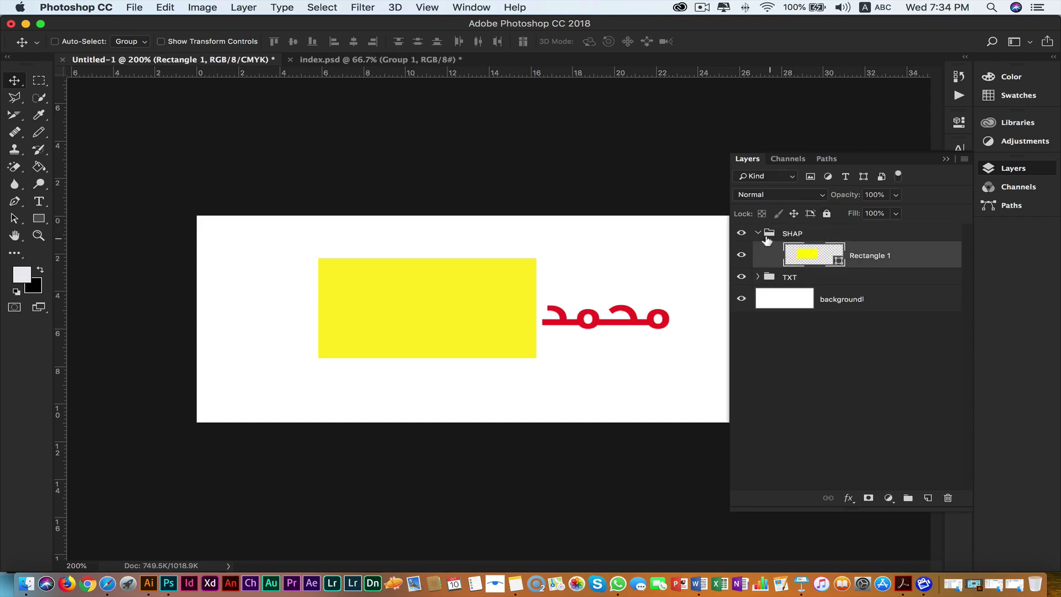
pyautogui.click(758, 234)
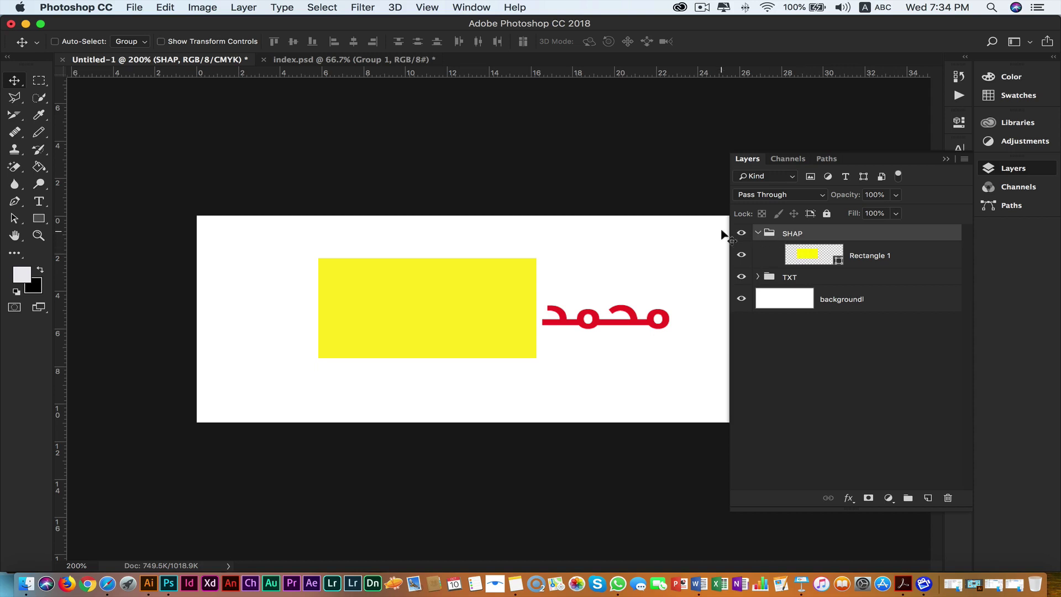
# Hide the SHAP group so the yellow rectangle disappears and the full name shows.
pyautogui.click(742, 233)
pyautogui.click(741, 233)
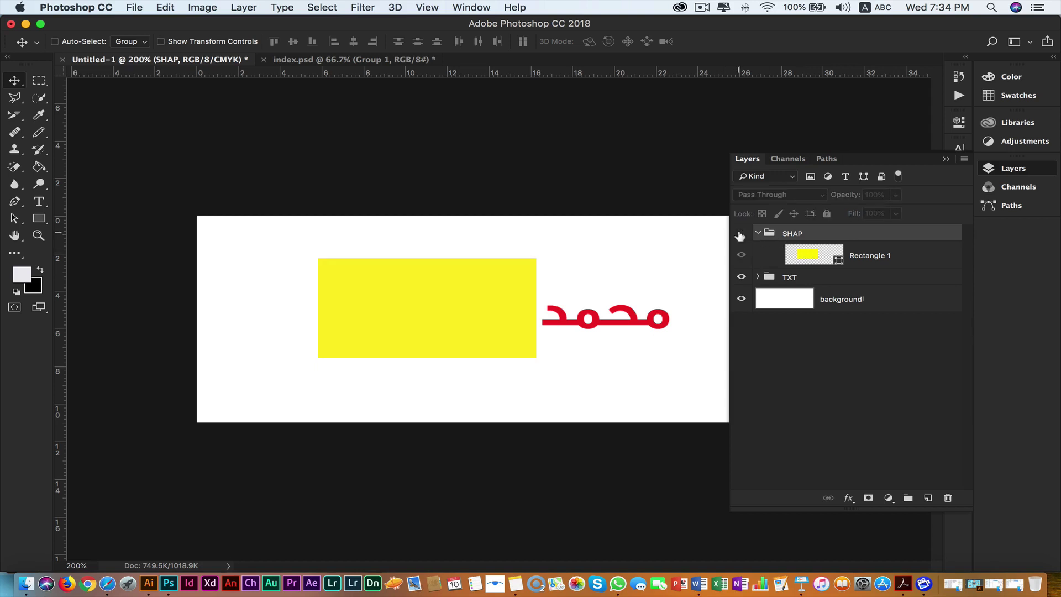
pyautogui.click(741, 234)
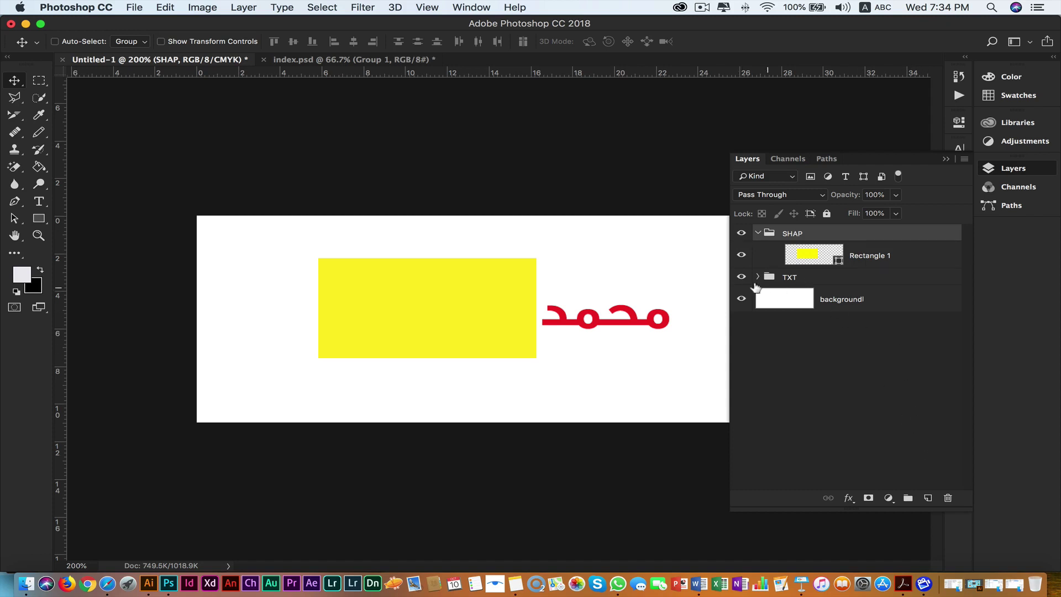
pyautogui.click(758, 276)
pyautogui.click(741, 235)
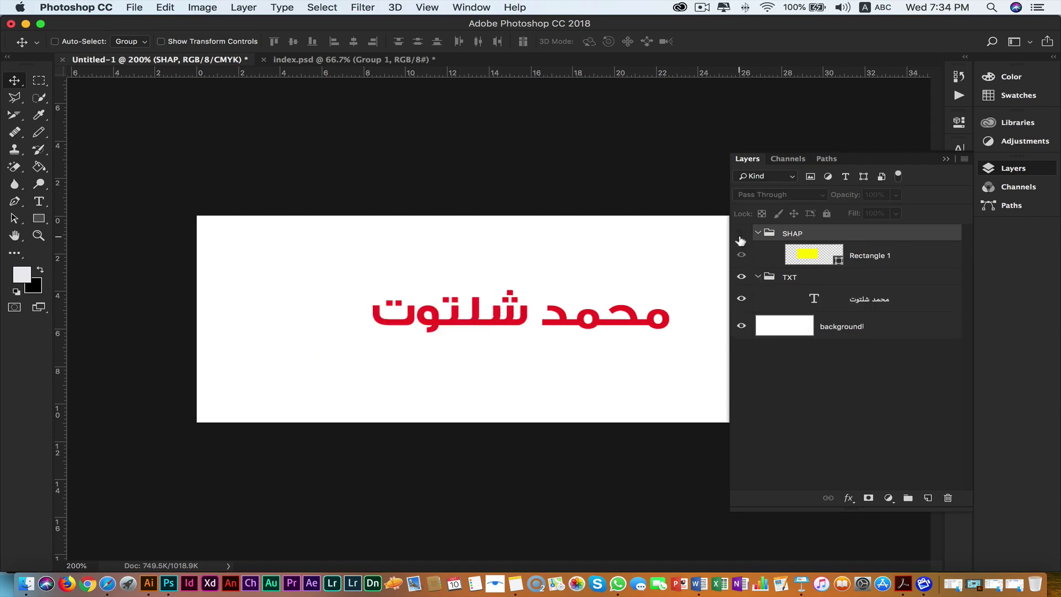
# With SHAP collapsed, select the Arabic name text and open the fill/adjustment layer list.
pyautogui.click(757, 233)
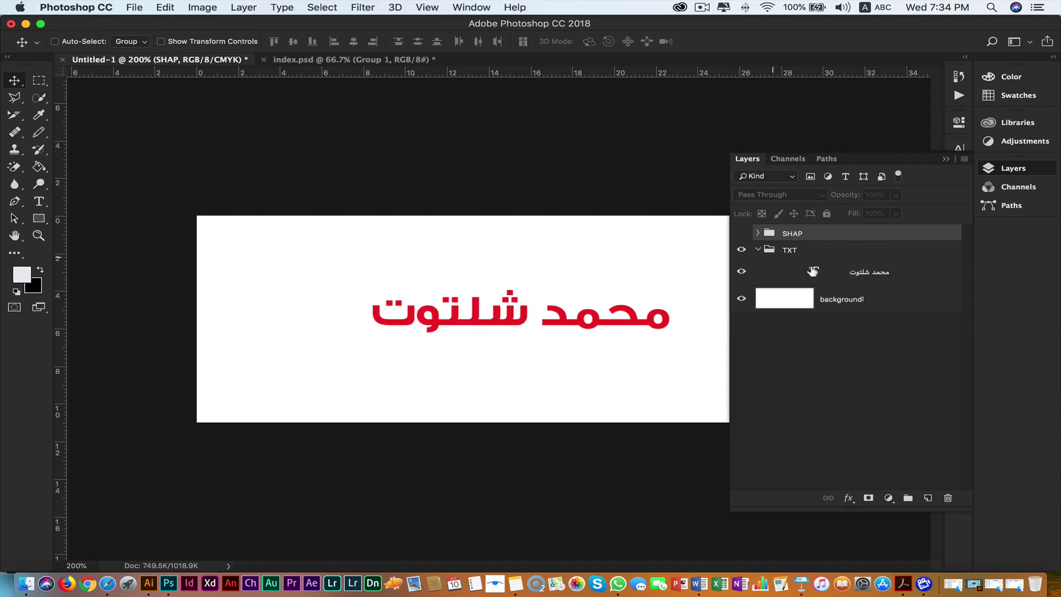
pyautogui.click(893, 274)
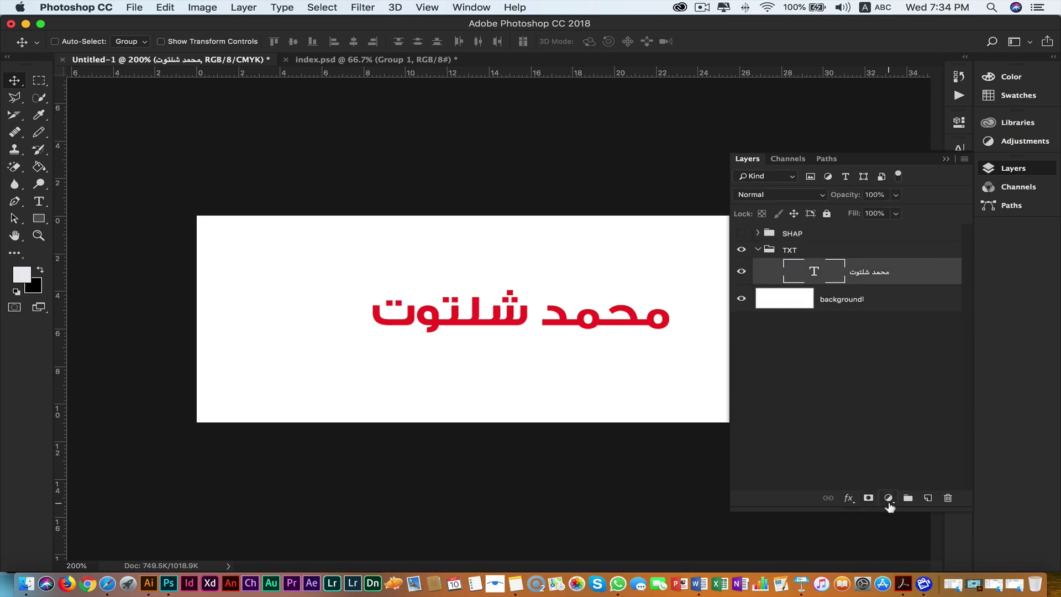
pyautogui.click(889, 498)
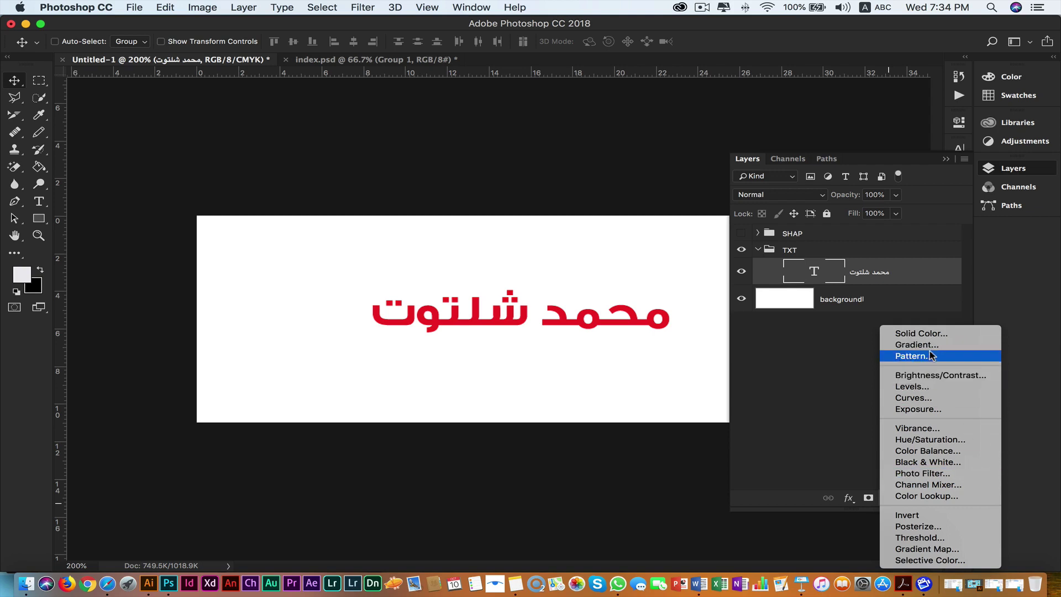
# Add a Gradient Fill layer with the orange-yellow preset above the name text.
pyautogui.click(935, 345)
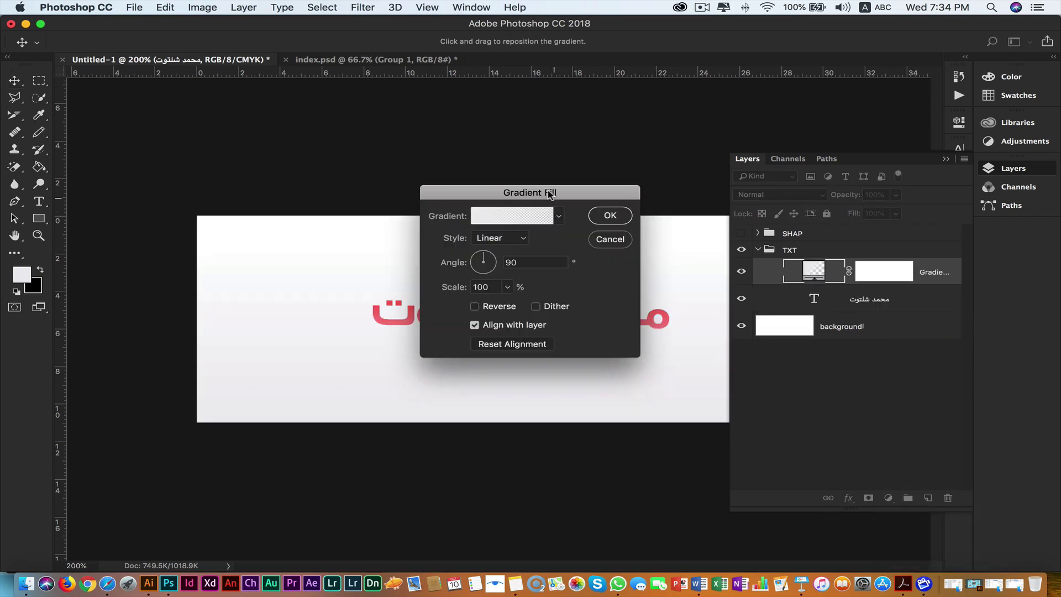
pyautogui.moveTo(553, 192); pyautogui.dragTo(277, 192)
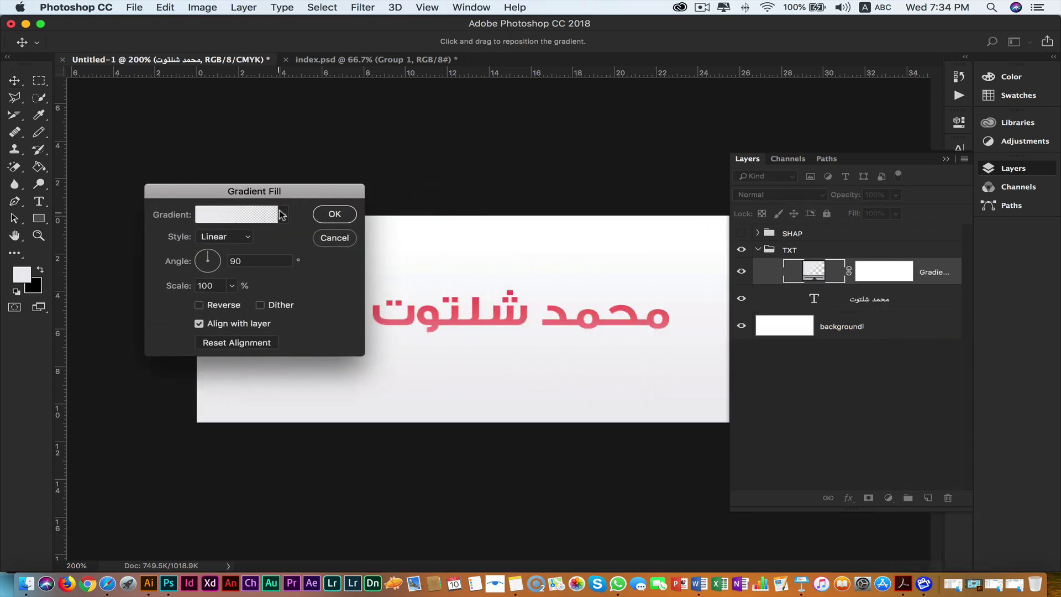
pyautogui.click(283, 215)
pyautogui.click(189, 246)
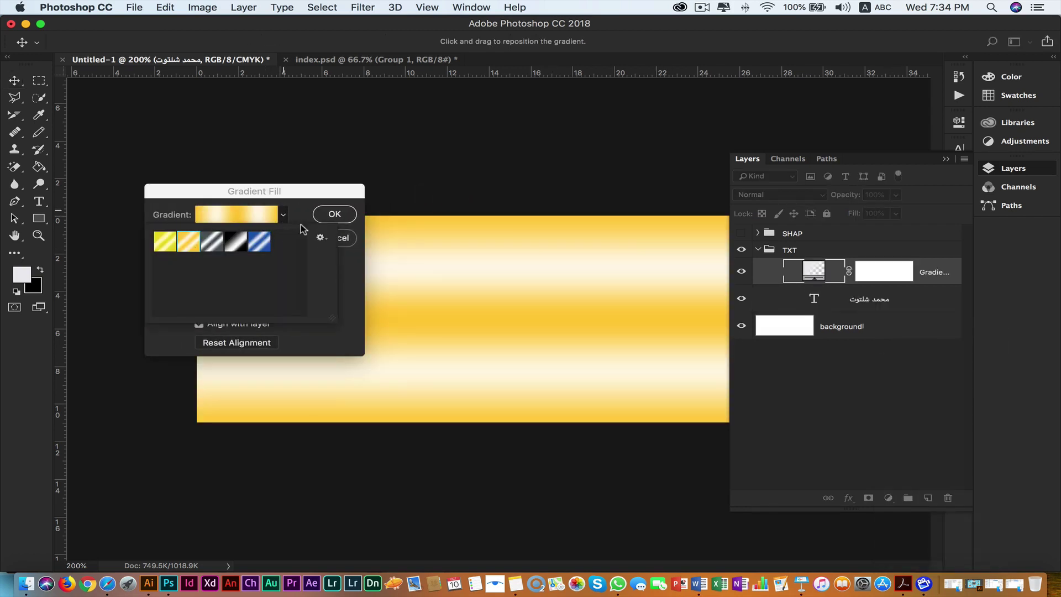
pyautogui.click(330, 216)
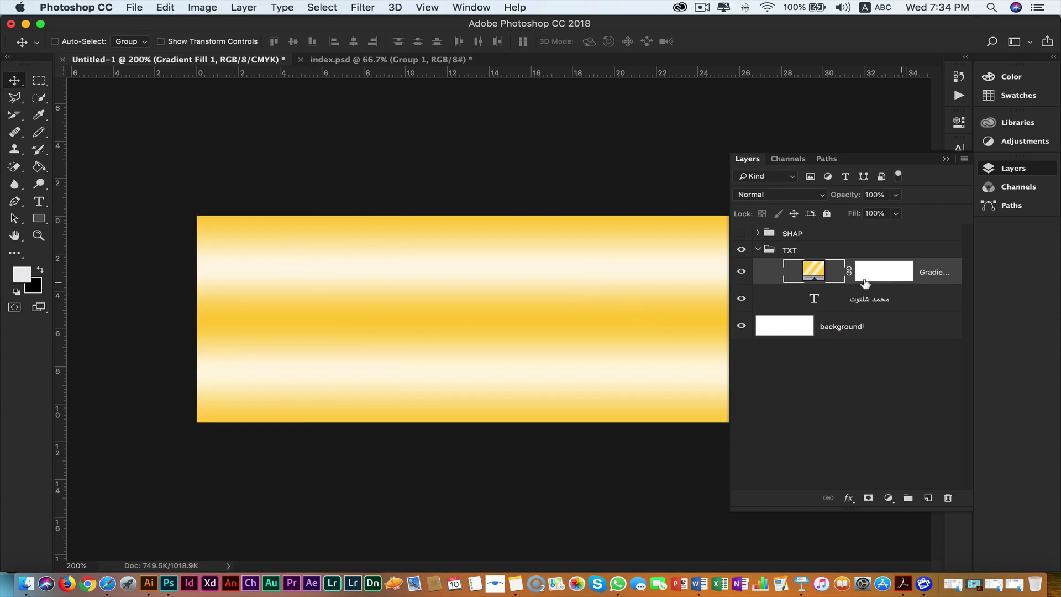
# Try other gradient angle and scale values, discard them, and toggle the fill layer's visibility.
pyautogui.doubleClick(822, 275)
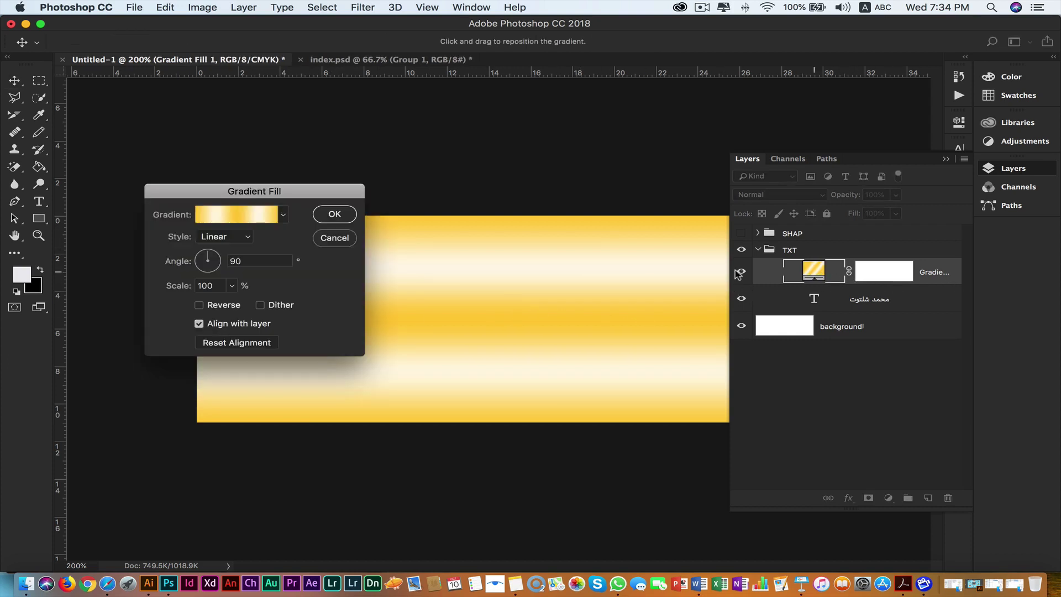
pyautogui.moveTo(212, 267)
pyautogui.mouseDown()
pyautogui.moveTo(293, 304)
pyautogui.moveTo(274, 304)
pyautogui.mouseUp()
pyautogui.click(232, 286)
pyautogui.click(334, 239)
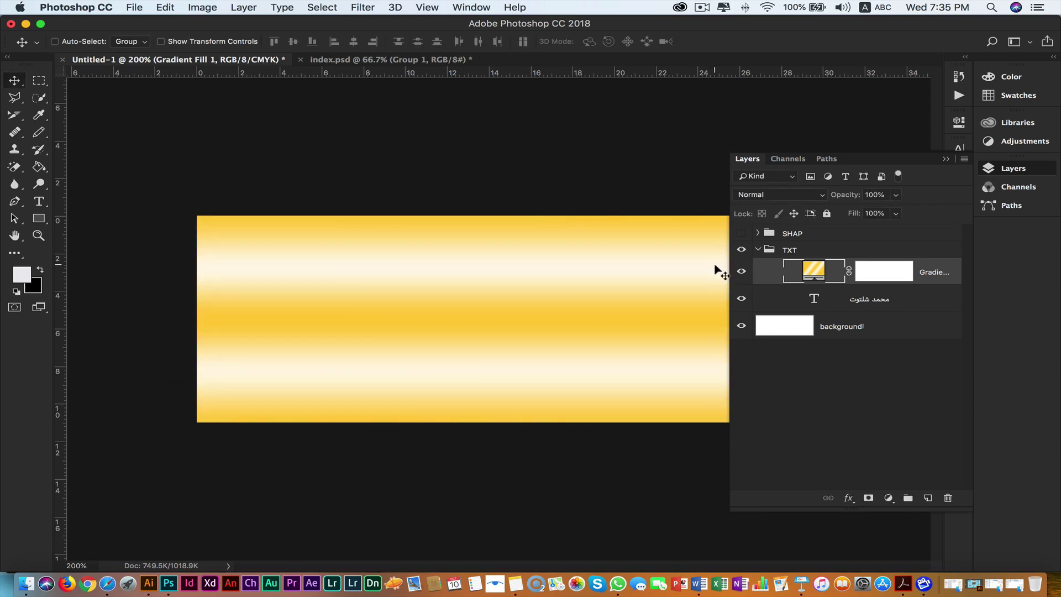
pyautogui.click(737, 272)
pyautogui.click(737, 272)
pyautogui.click(737, 272)
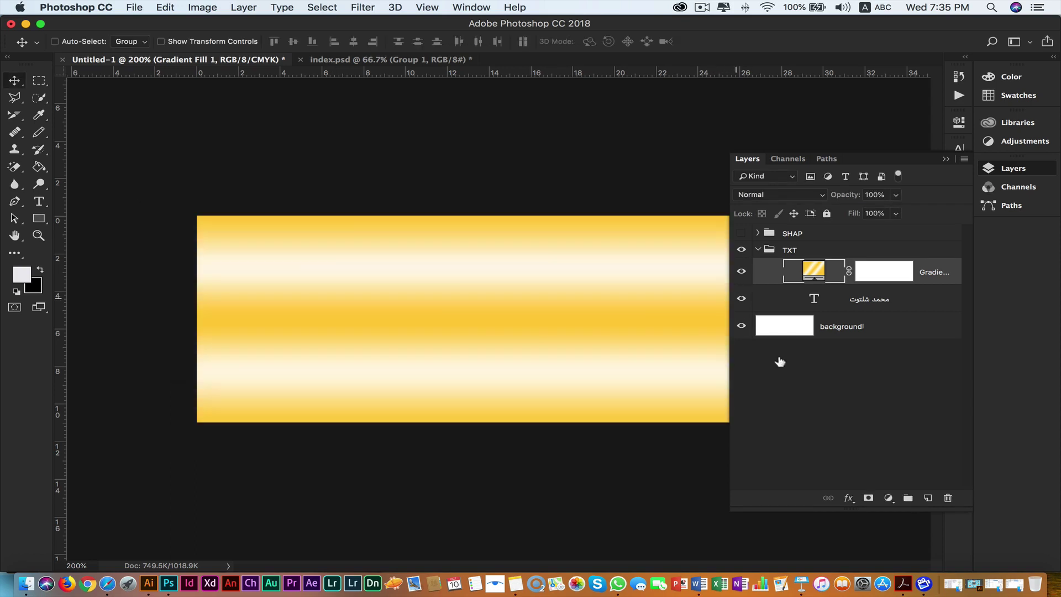
pyautogui.click(889, 498)
# Add an Invert adjustment layer and collapse its Properties panel.
pyautogui.scroll(-5, 939, 497)
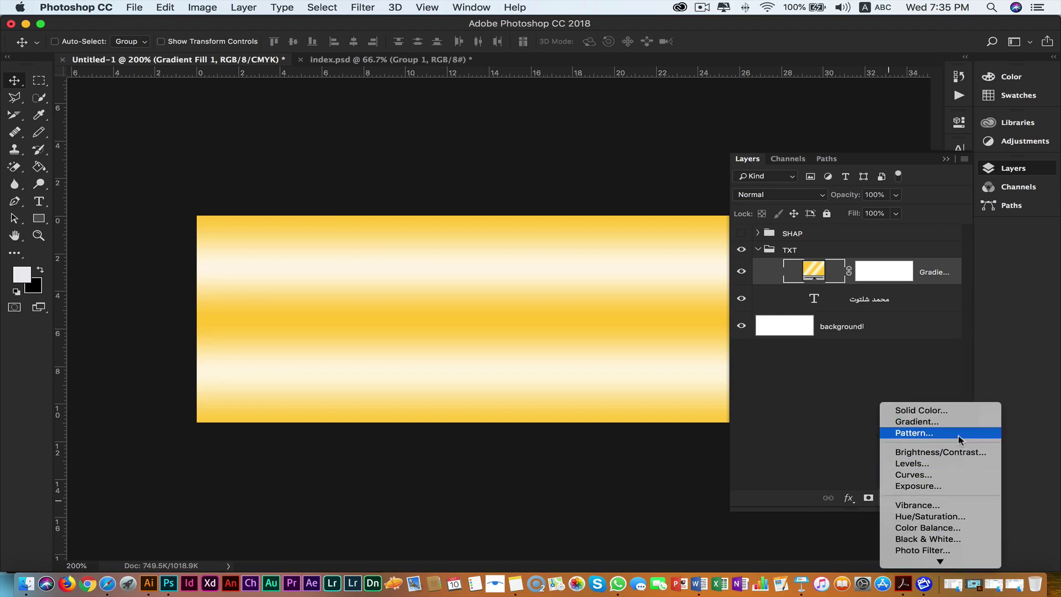
pyautogui.scroll(-3, 938, 470)
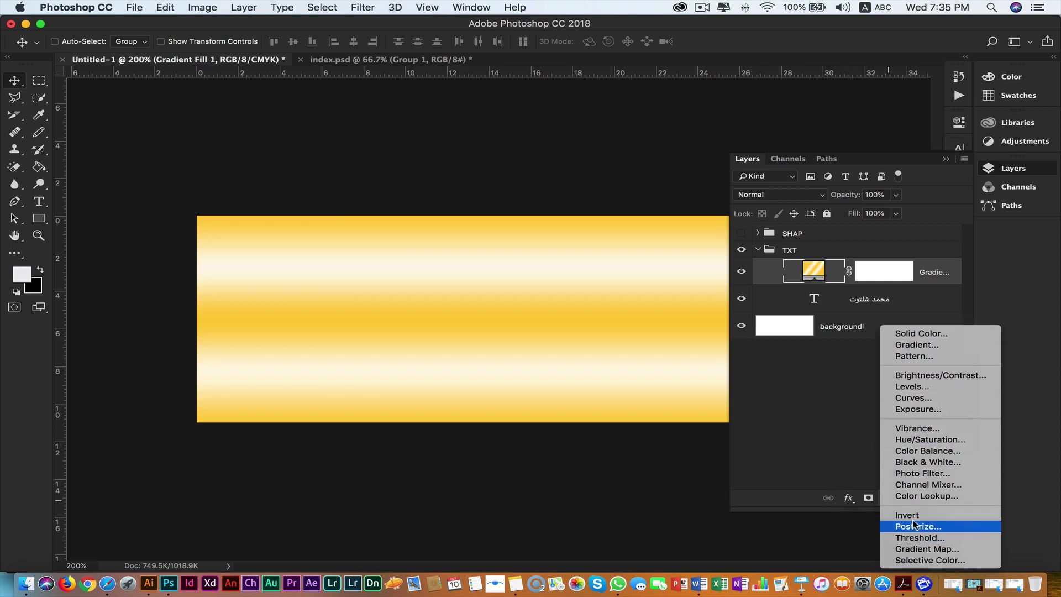
pyautogui.click(907, 515)
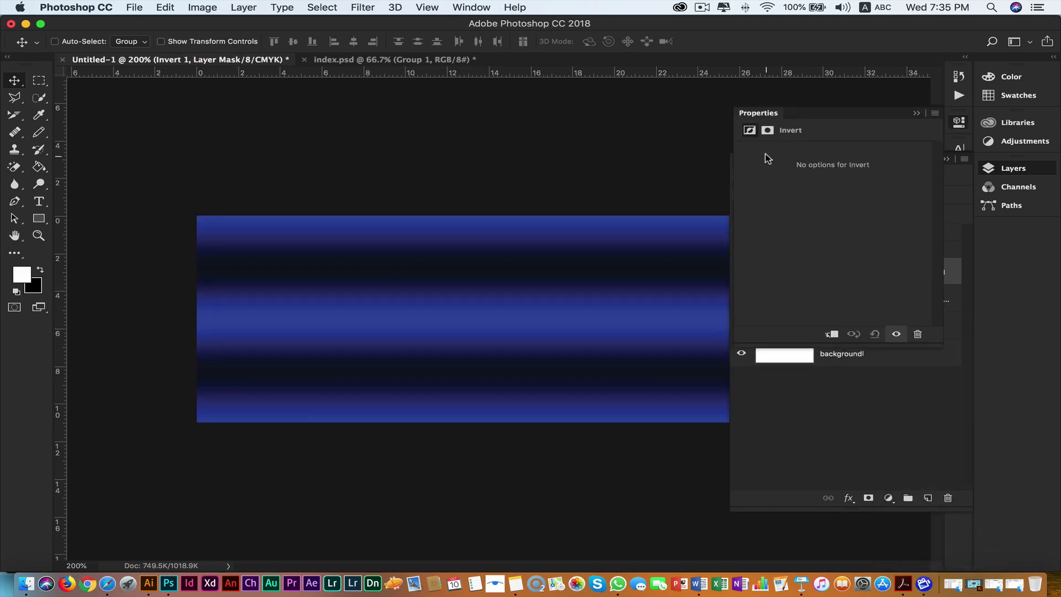
pyautogui.click(919, 113)
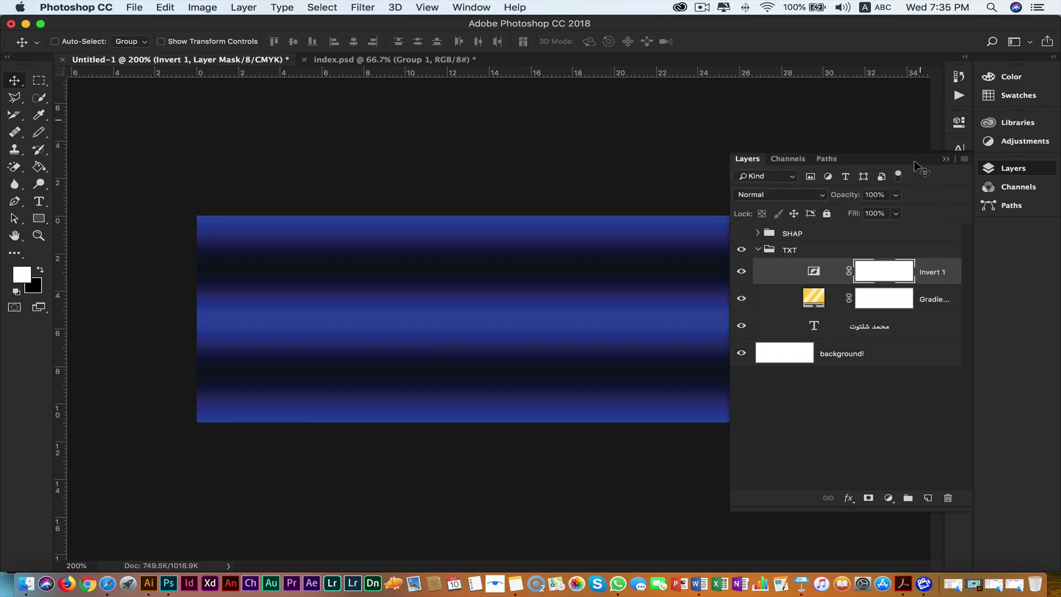
# Browse Image > Adjustments without choosing one, then delete the Invert and Gradient Fill layers.
pyautogui.click(886, 498)
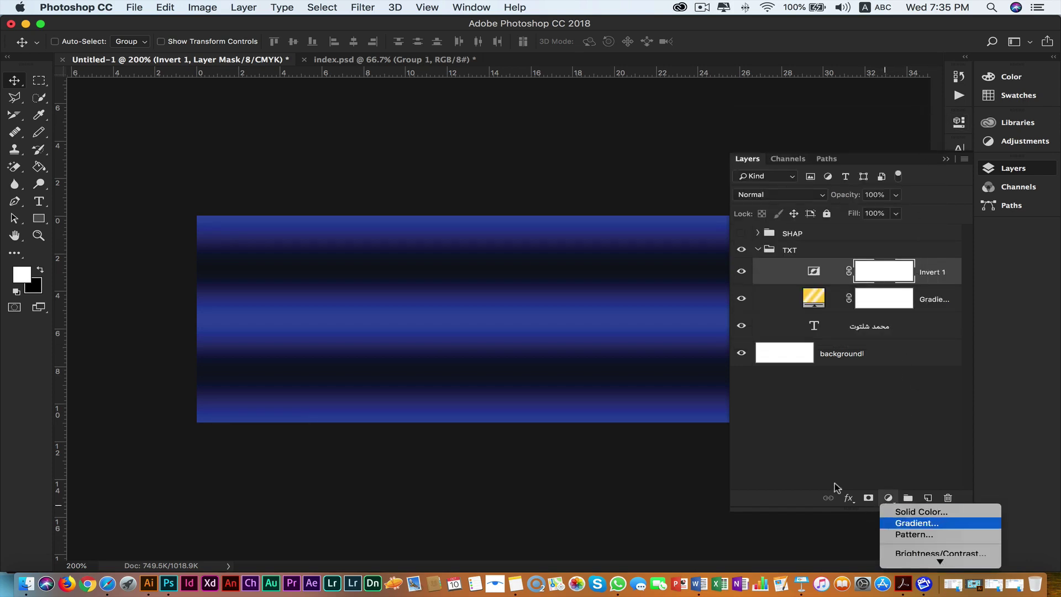
pyautogui.click(204, 11)
pyautogui.click(185, 7)
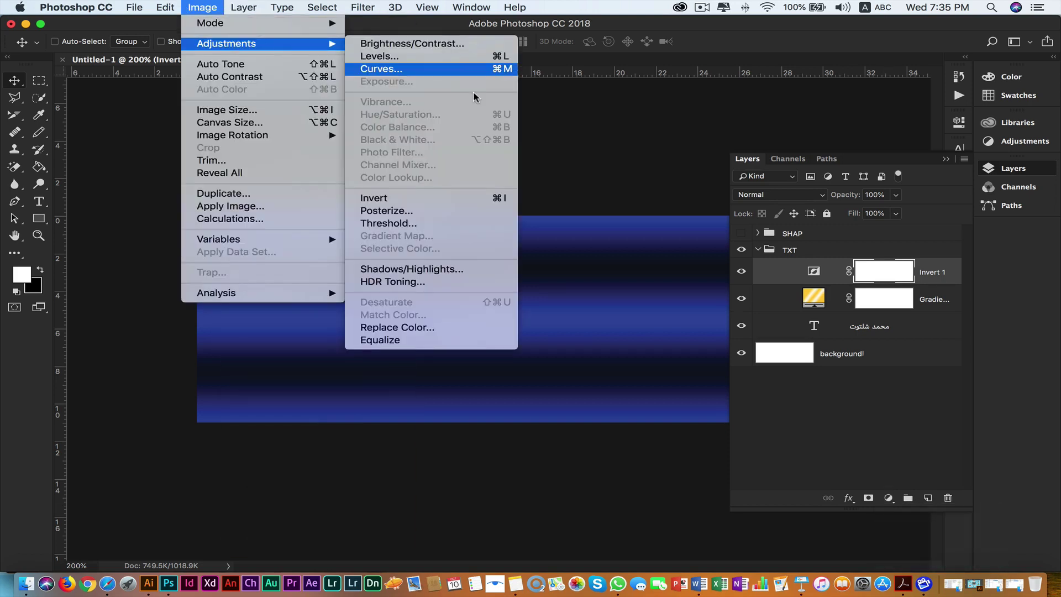
pyautogui.moveTo(227, 43)
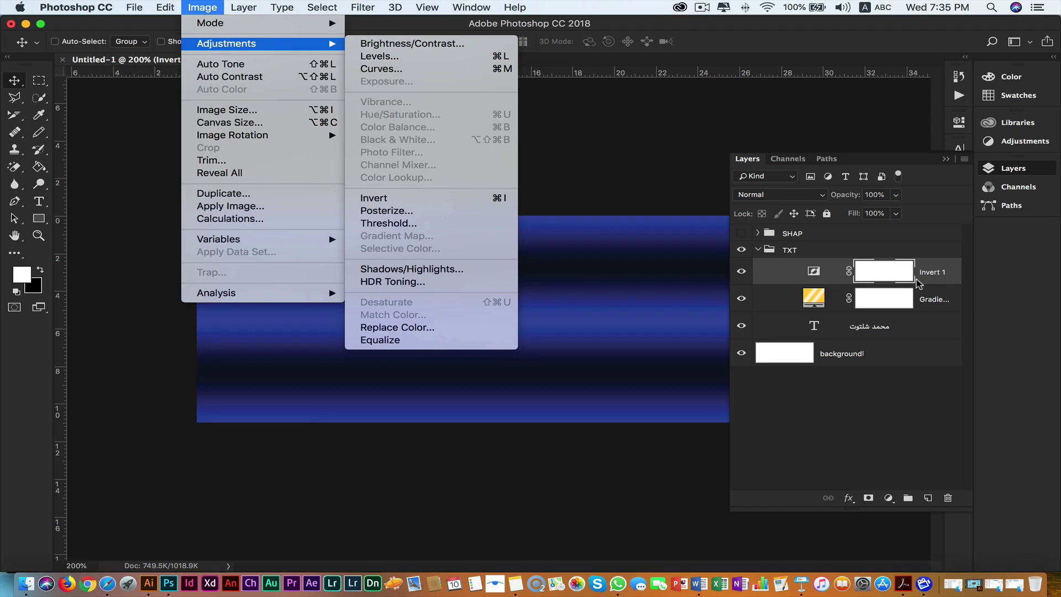
pyautogui.click(919, 283)
pyautogui.press('Delete')
pyautogui.press('Delete')
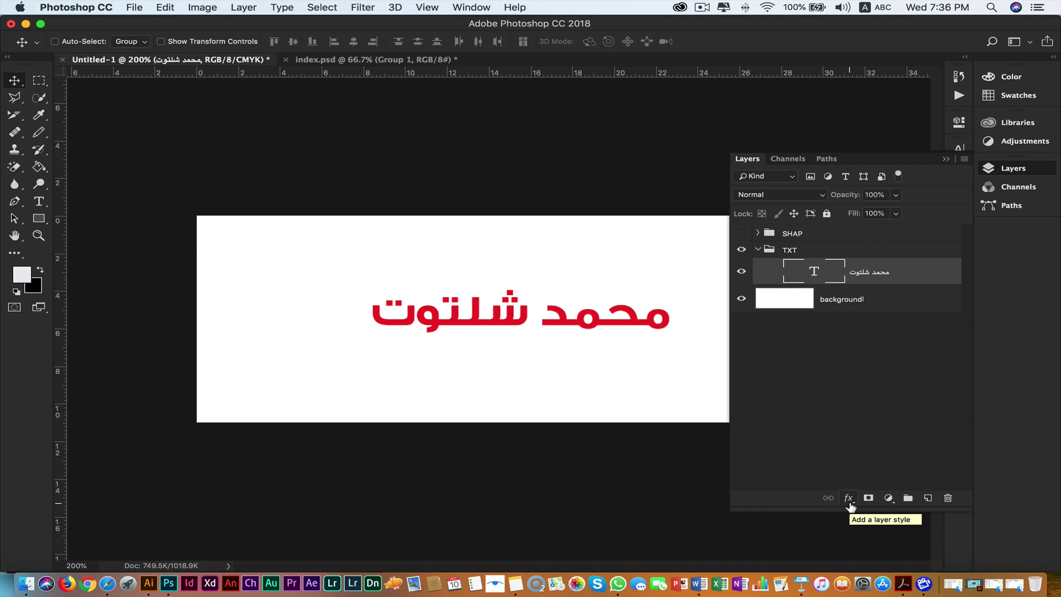
# Add a Drop Shadow to the name text with Opacity 39%, Distance 33 and Size 18.
pyautogui.click(850, 502)
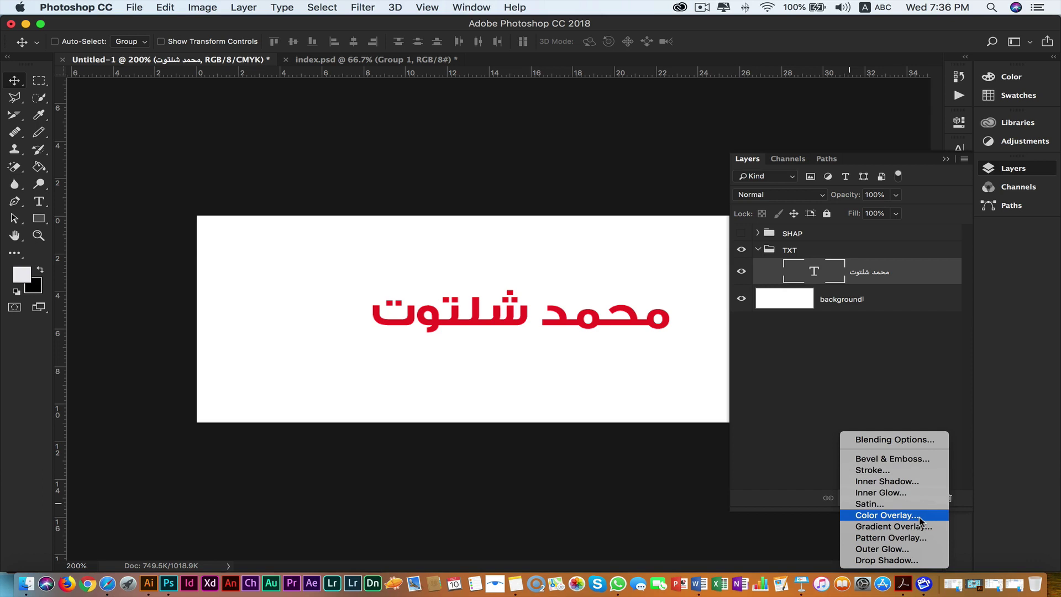
pyautogui.click(901, 561)
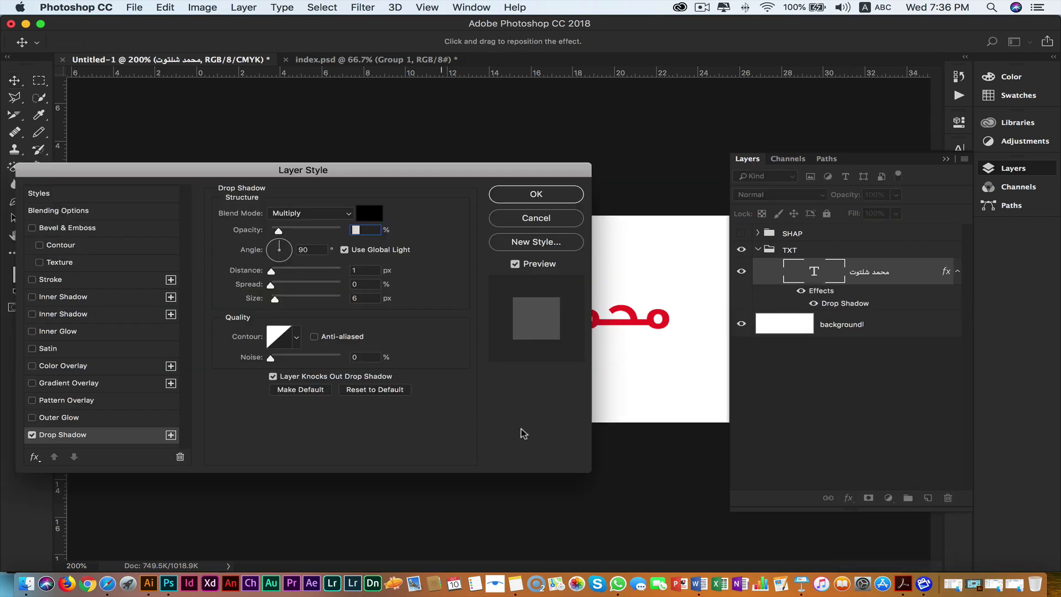
pyautogui.moveTo(286, 174); pyautogui.dragTo(316, 139)
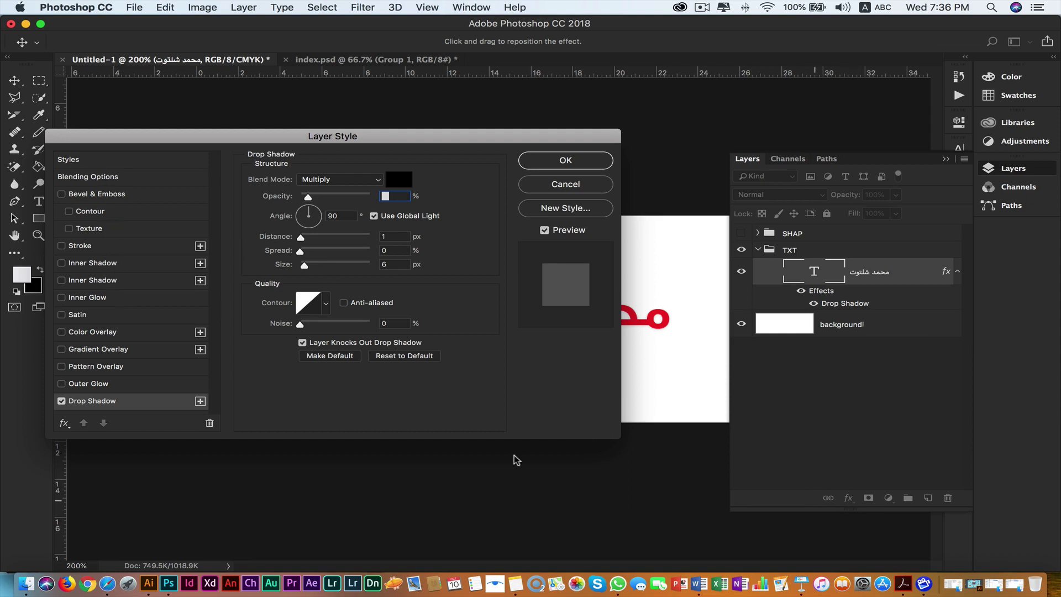
pyautogui.click(62, 384)
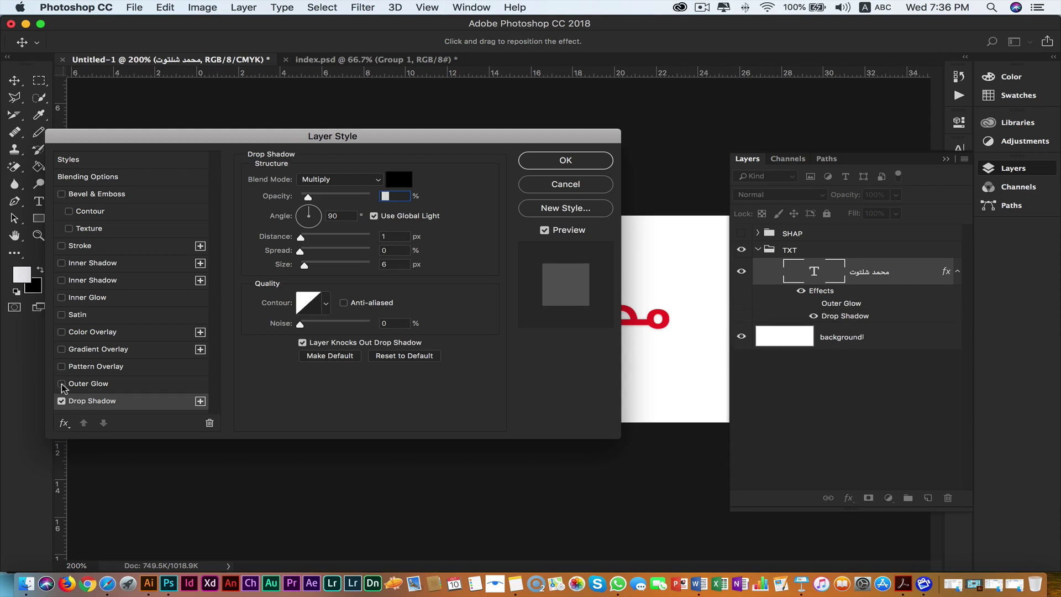
pyautogui.click(61, 384)
pyautogui.moveTo(438, 139); pyautogui.dragTo(371, 92)
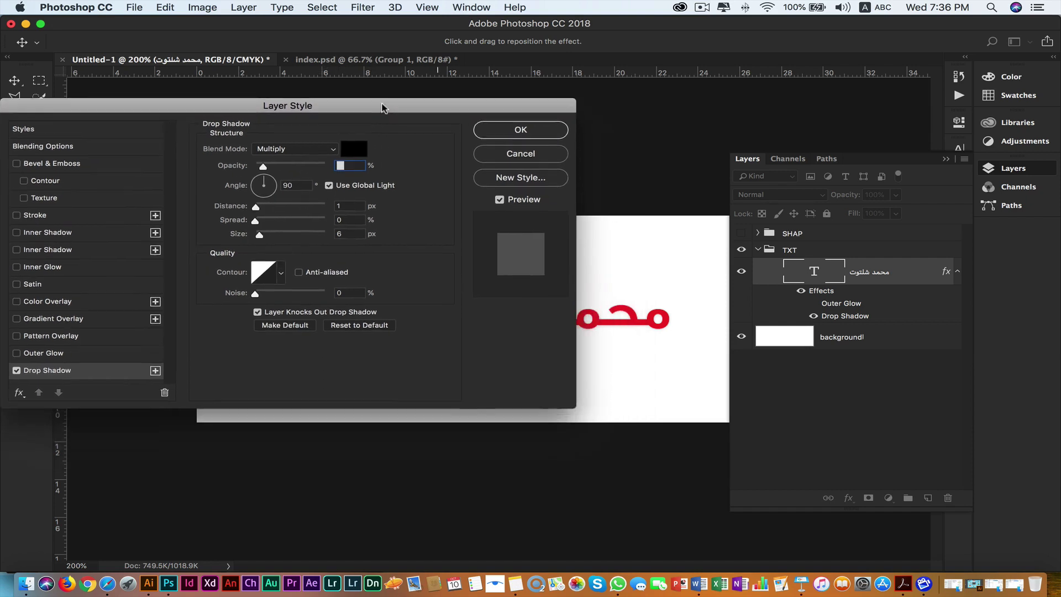
pyautogui.moveTo(237, 217); pyautogui.dragTo(247, 189)
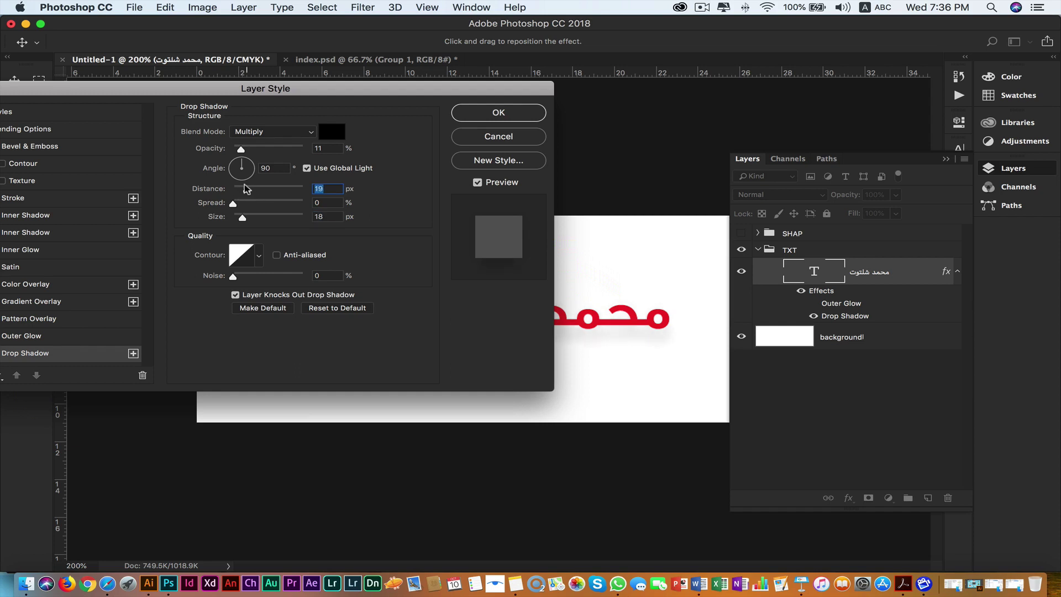
pyautogui.moveTo(241, 150); pyautogui.dragTo(260, 150)
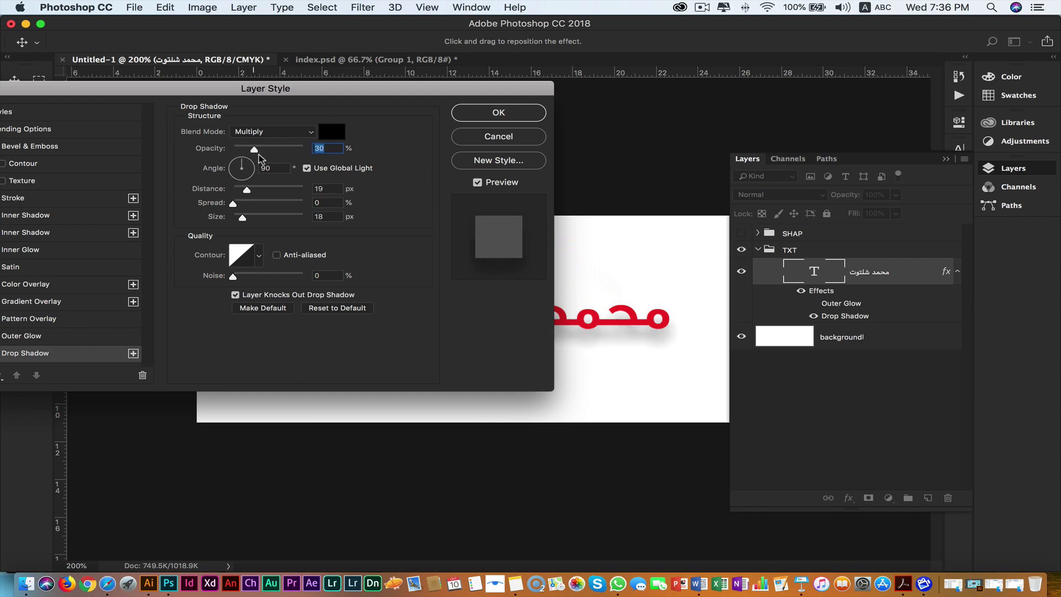
pyautogui.moveTo(244, 218)
pyautogui.mouseDown()
pyautogui.moveTo(256, 218)
pyautogui.moveTo(260, 191)
pyautogui.moveTo(242, 219)
pyautogui.mouseUp()
# Make the drop shadow blue and switch on the Stroke effect.
pyautogui.click(332, 131)
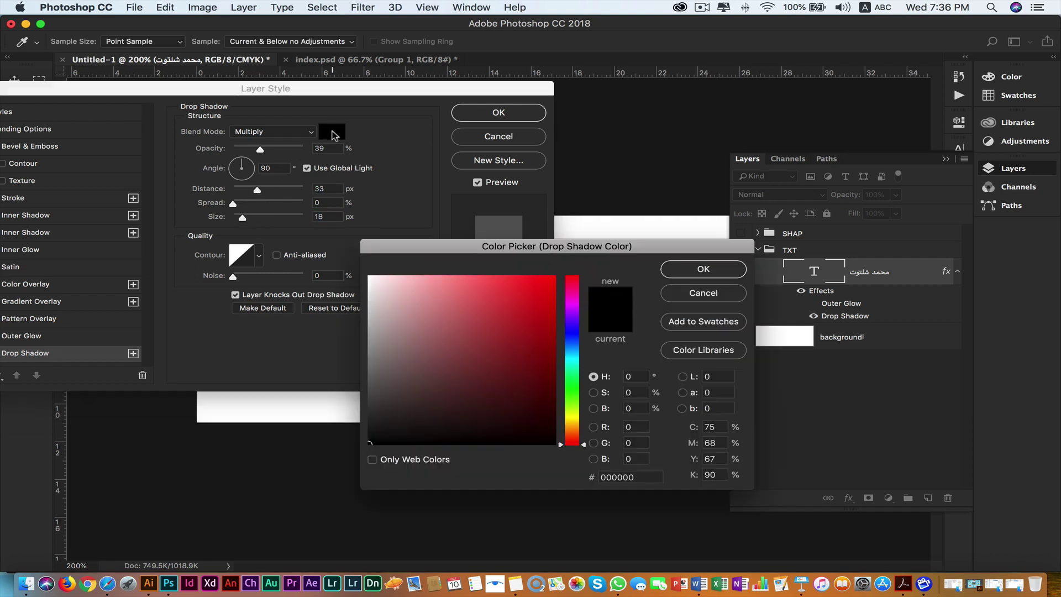
pyautogui.click(522, 326)
pyautogui.moveTo(573, 380); pyautogui.dragTo(554, 277)
pyautogui.click(681, 271)
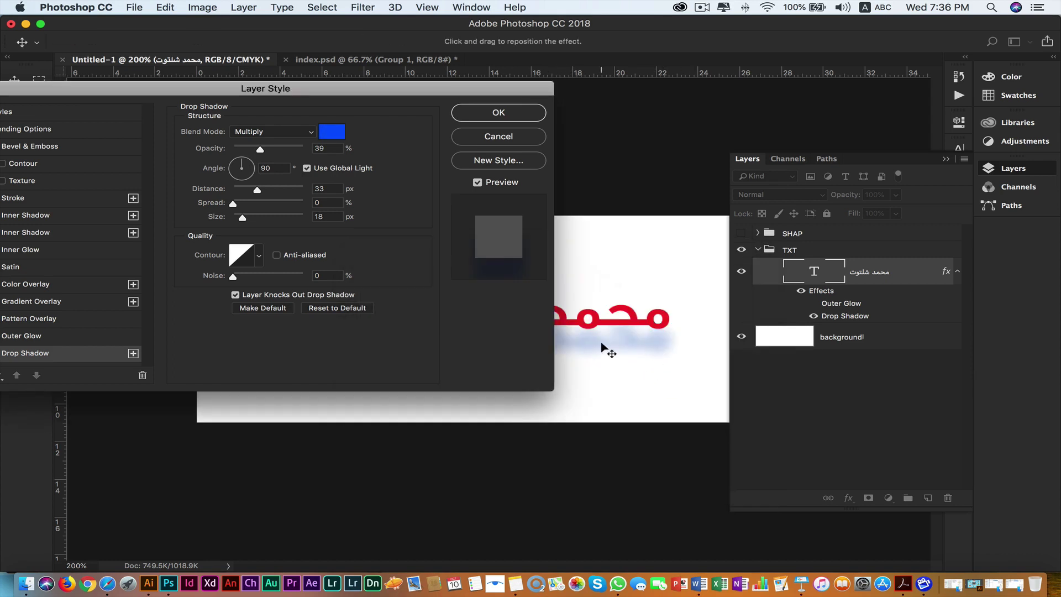
pyautogui.moveTo(235, 92); pyautogui.dragTo(284, 83)
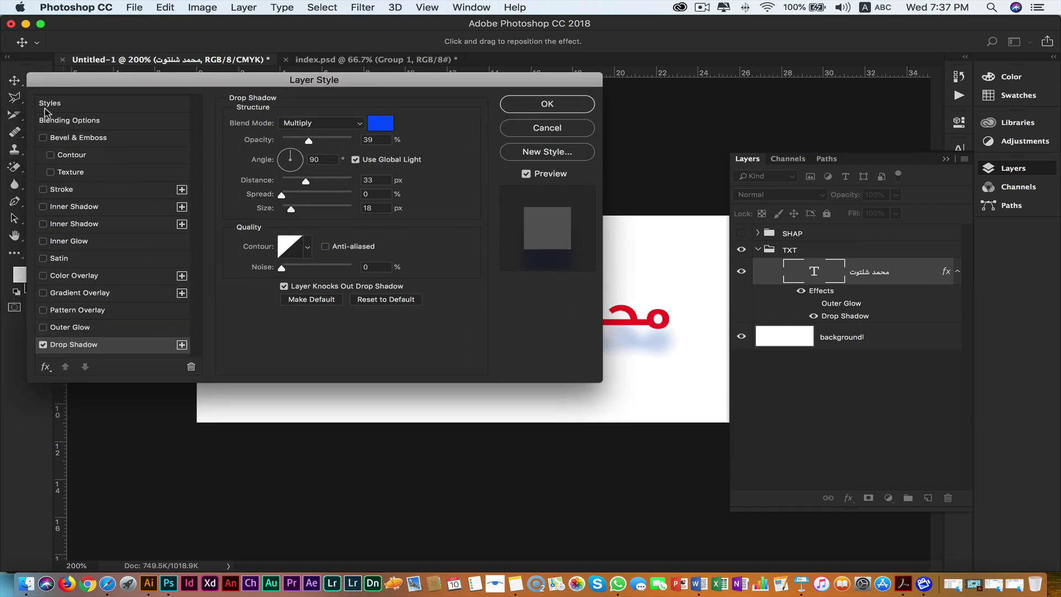
pyautogui.click(43, 190)
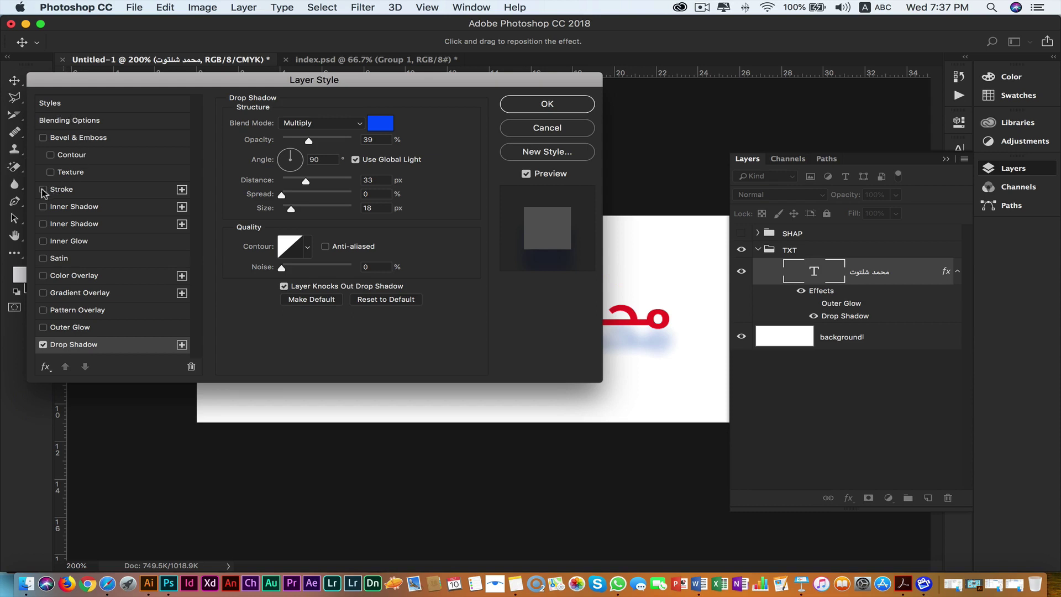
# Set the stroke to green, 1 px, position Inside, and apply the layer style.
pyautogui.click(92, 192)
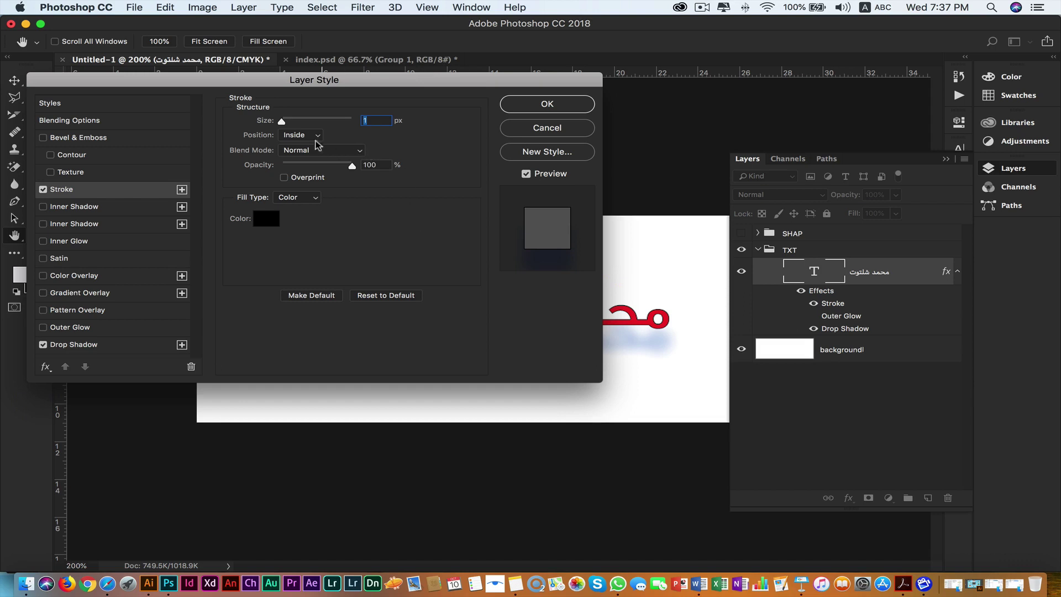
pyautogui.moveTo(282, 120); pyautogui.dragTo(284, 120)
pyautogui.click(268, 219)
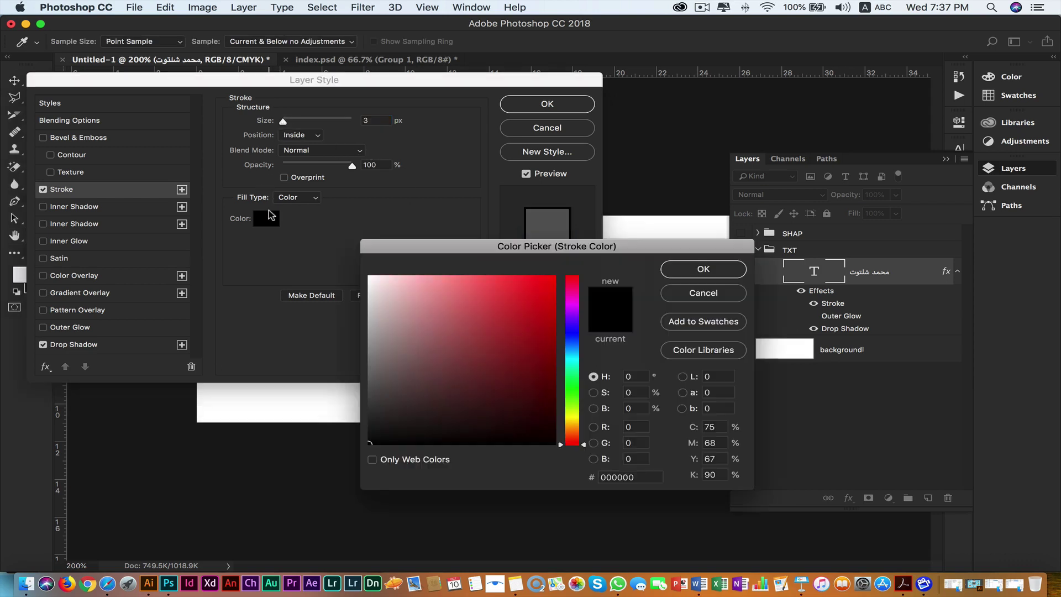
pyautogui.click(572, 389)
pyautogui.click(691, 270)
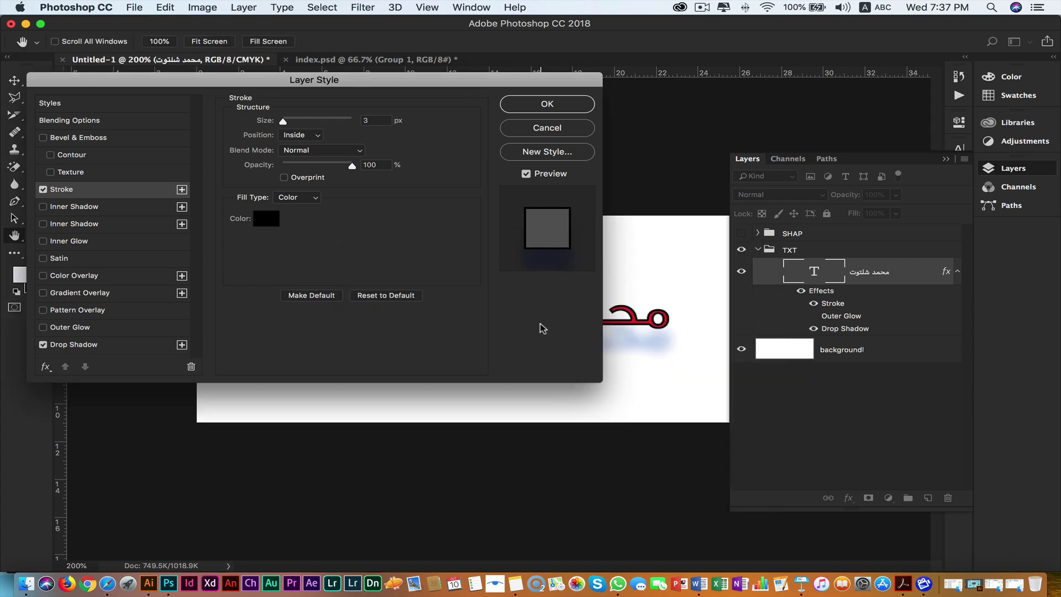
pyautogui.click(268, 220)
pyautogui.click(539, 317)
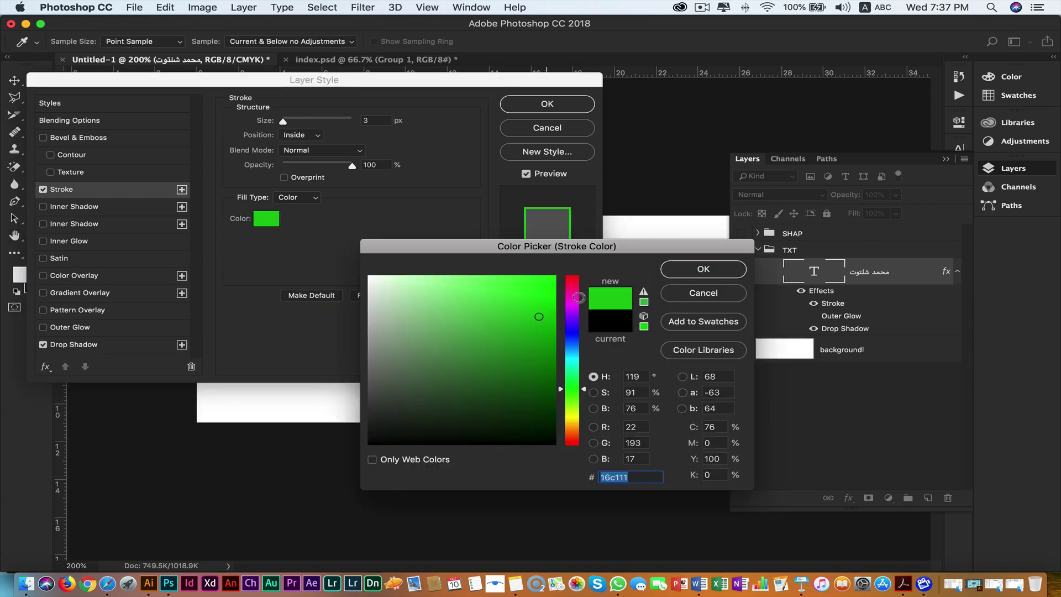
pyautogui.click(712, 271)
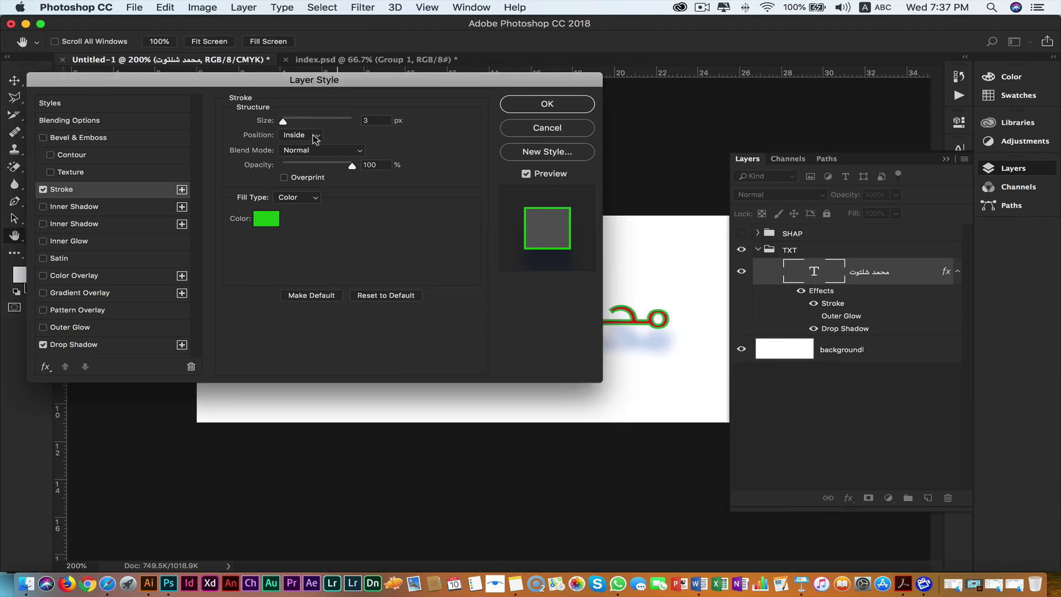
pyautogui.moveTo(283, 123); pyautogui.dragTo(281, 123)
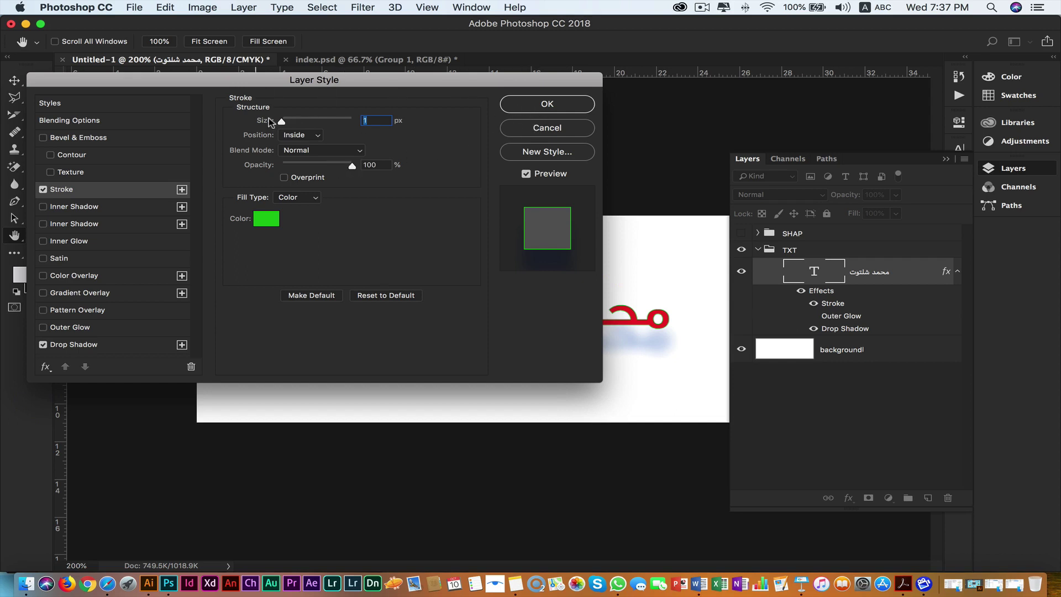
pyautogui.click(545, 105)
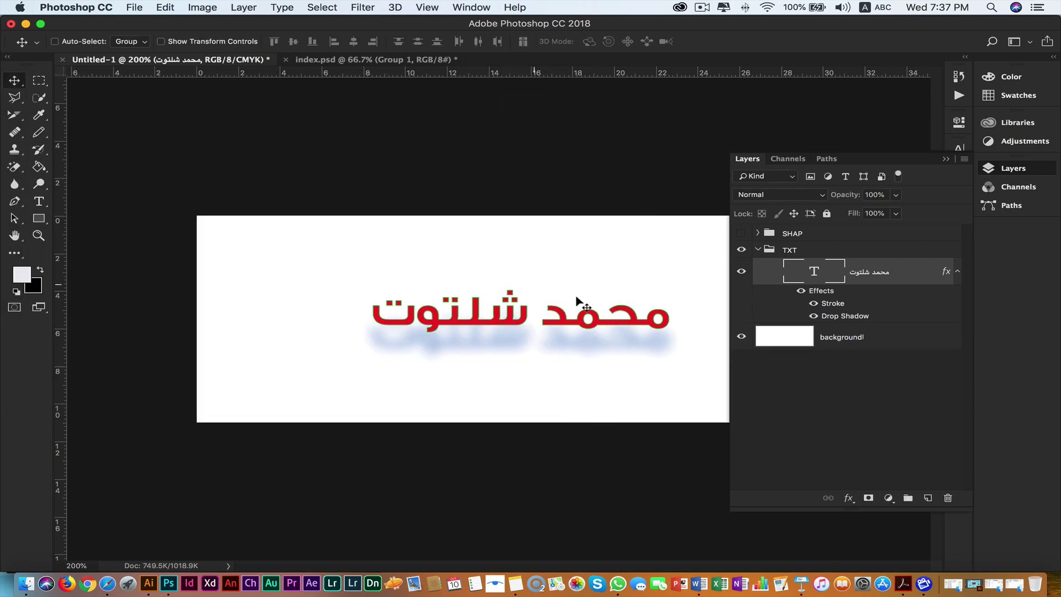
# Move the red Arabic name left so it is centred on the canvas.
pyautogui.moveTo(551, 315); pyautogui.dragTo(523, 319)
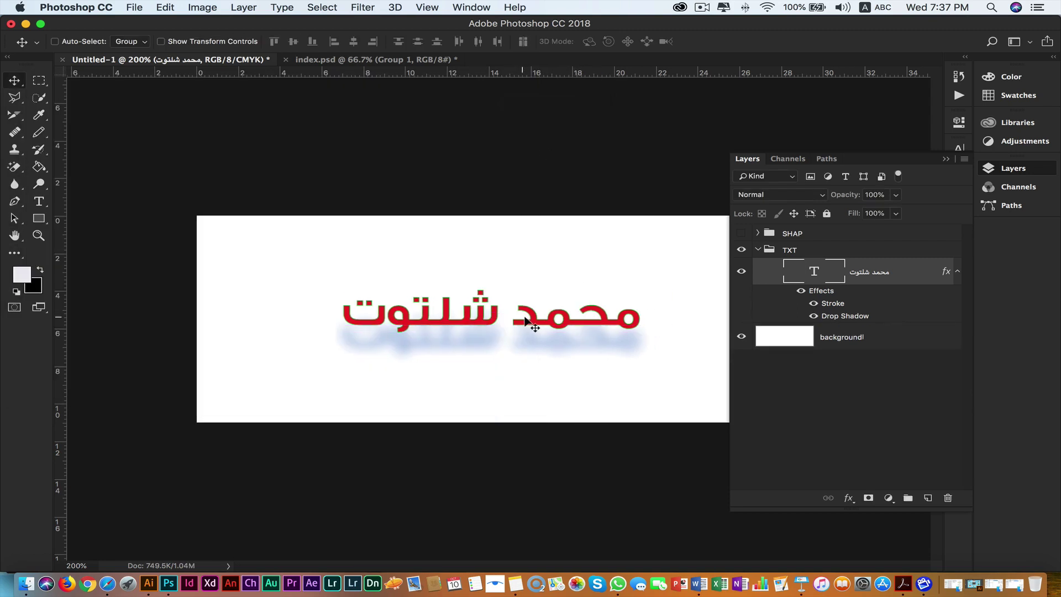
pyautogui.moveTo(523, 317); pyautogui.dragTo(511, 321)
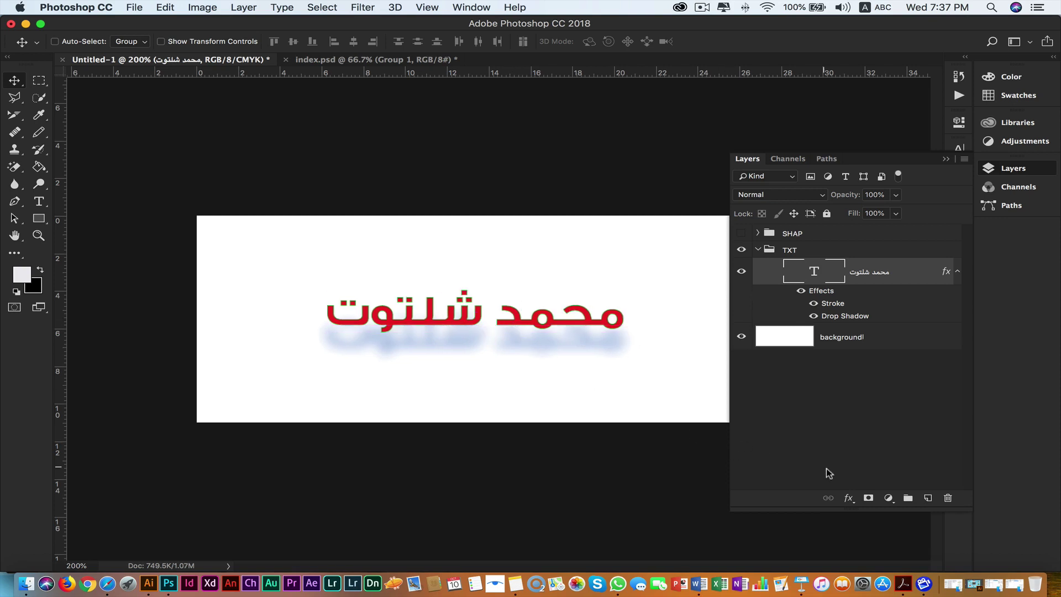
pyautogui.click(848, 498)
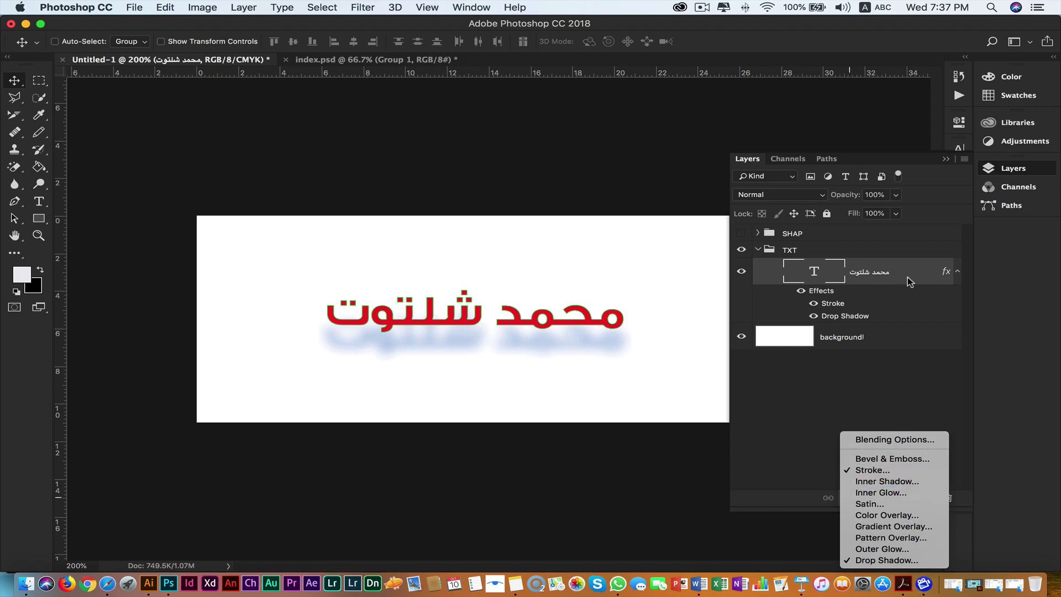
pyautogui.click(958, 275)
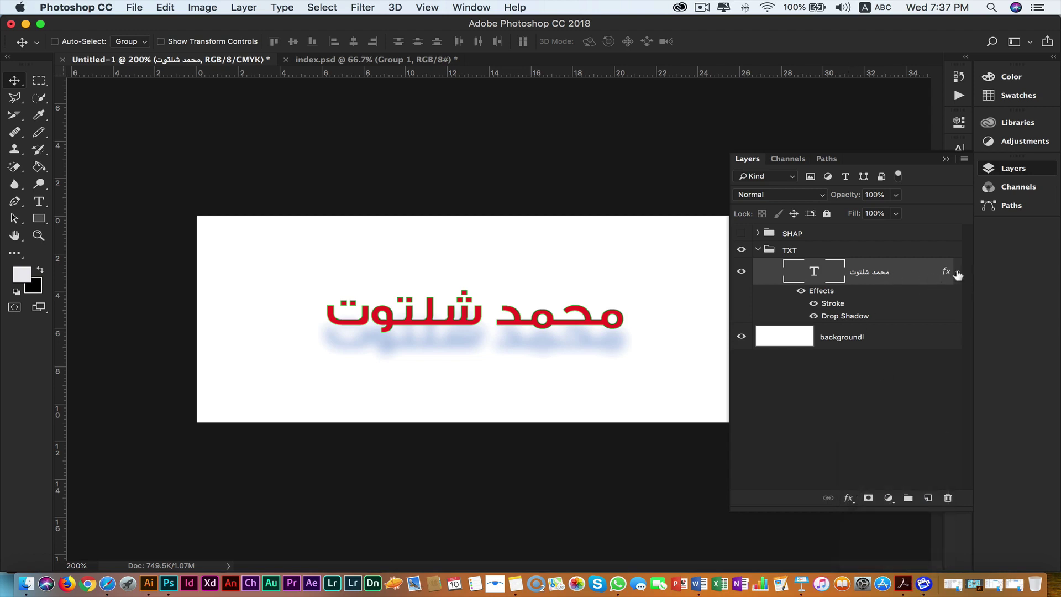
# Toggle the text's effects and drop shadow off and back on to compare, then collapse the effects list.
pyautogui.click(958, 273)
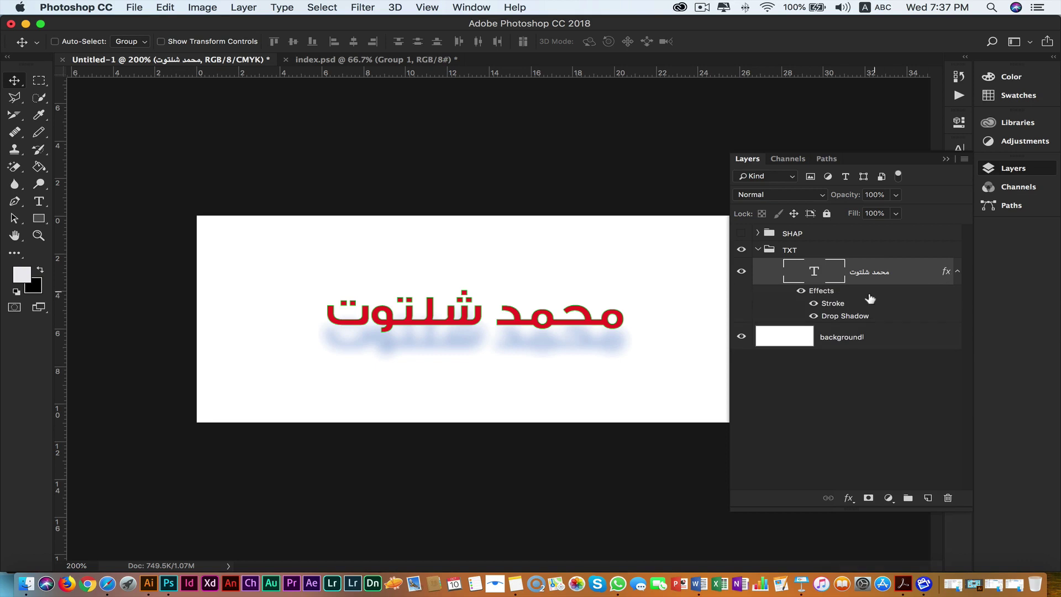
pyautogui.click(801, 292)
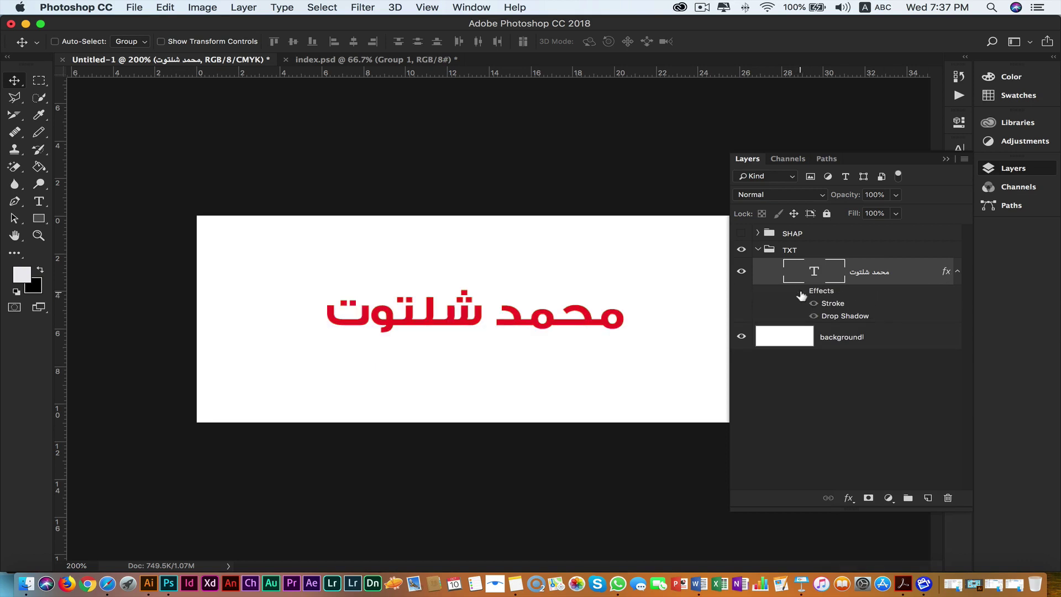
pyautogui.click(801, 292)
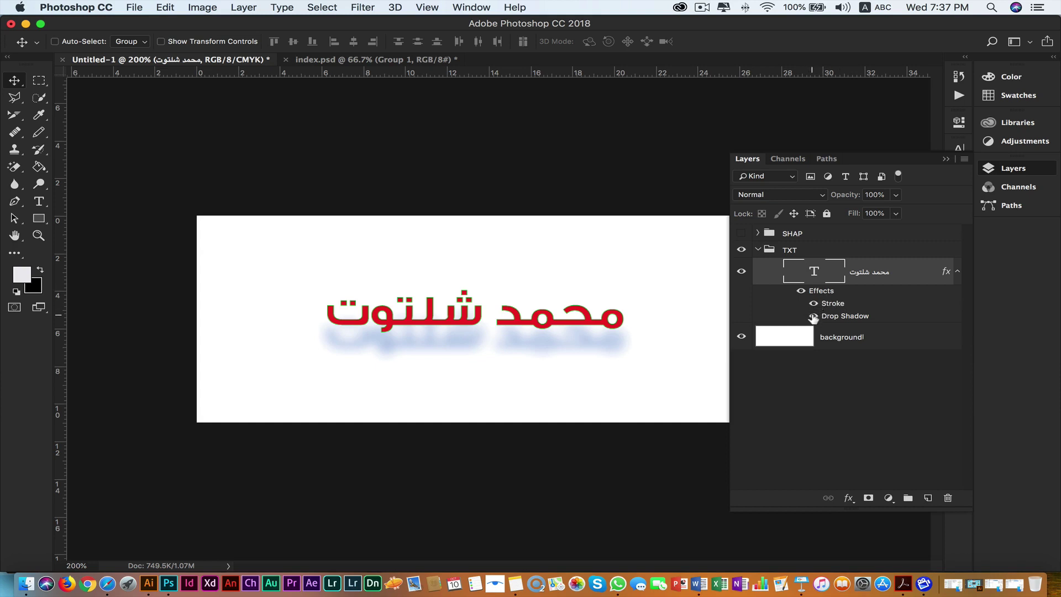
pyautogui.click(813, 316)
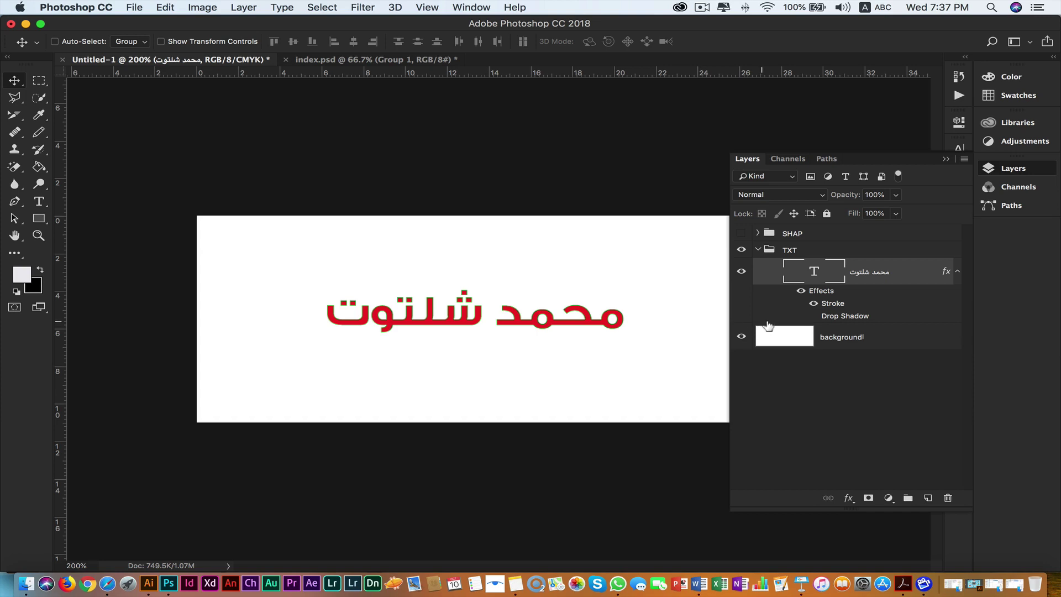
pyautogui.click(813, 317)
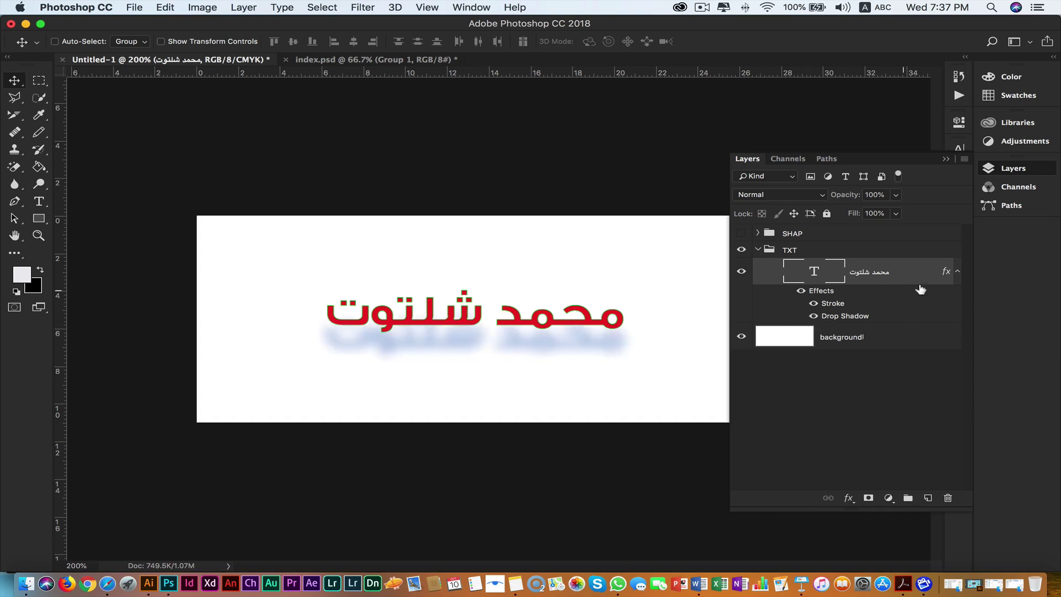
pyautogui.click(957, 272)
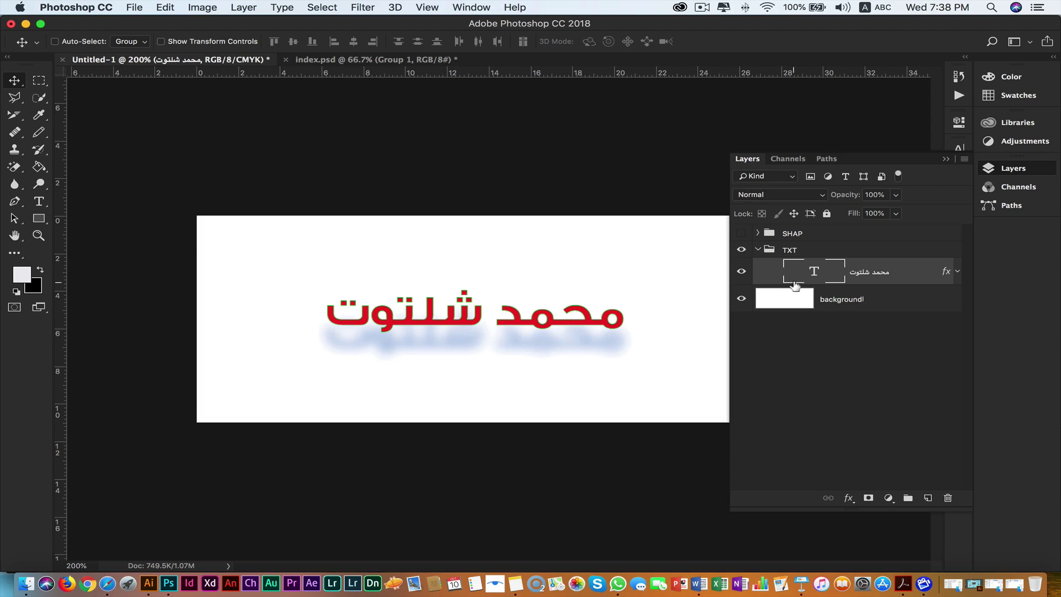
# Duplicate the Arabic name text layer with Duplicate Layer from its context menu.
pyautogui.click(964, 158)
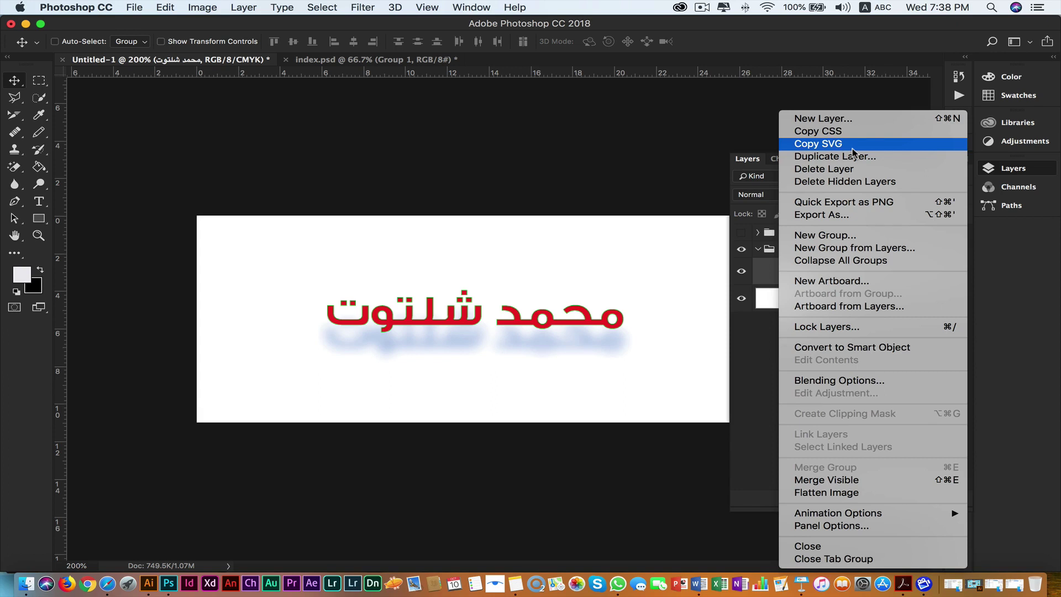
pyautogui.click(753, 354)
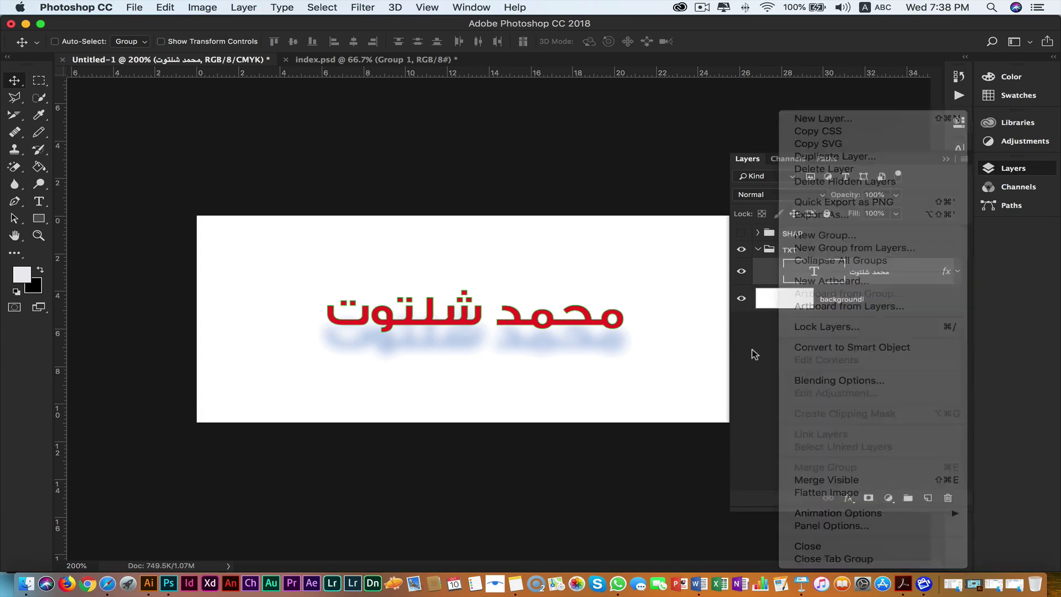
pyautogui.rightClick(905, 275)
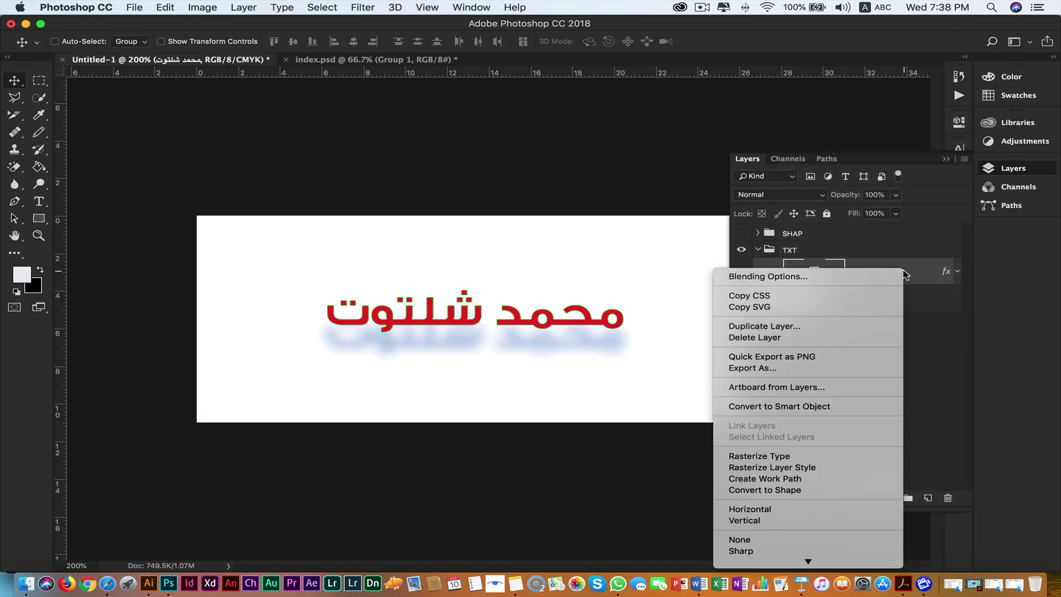
pyautogui.click(805, 327)
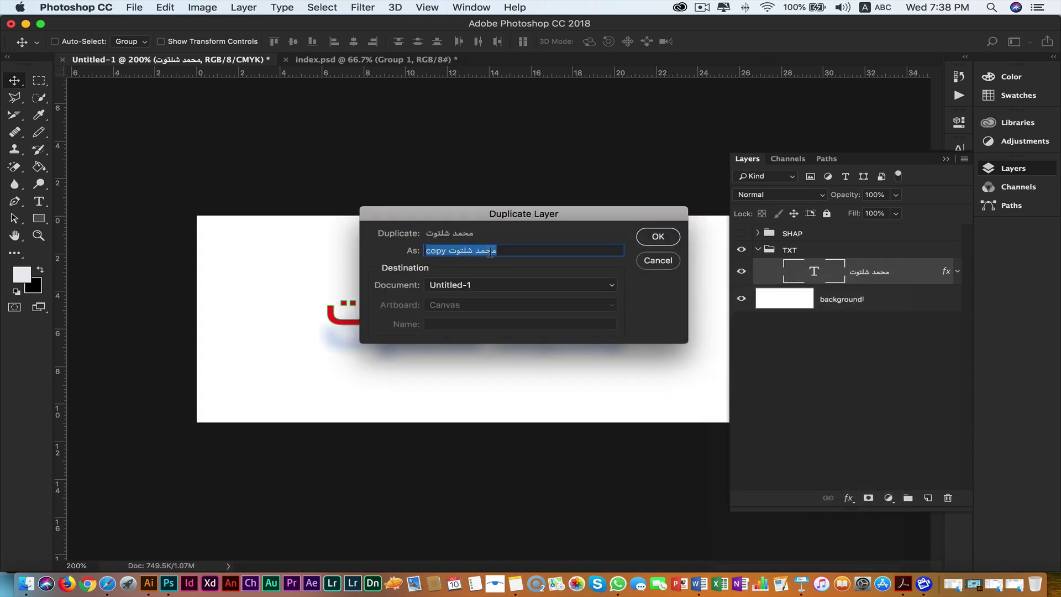
pyautogui.click(658, 237)
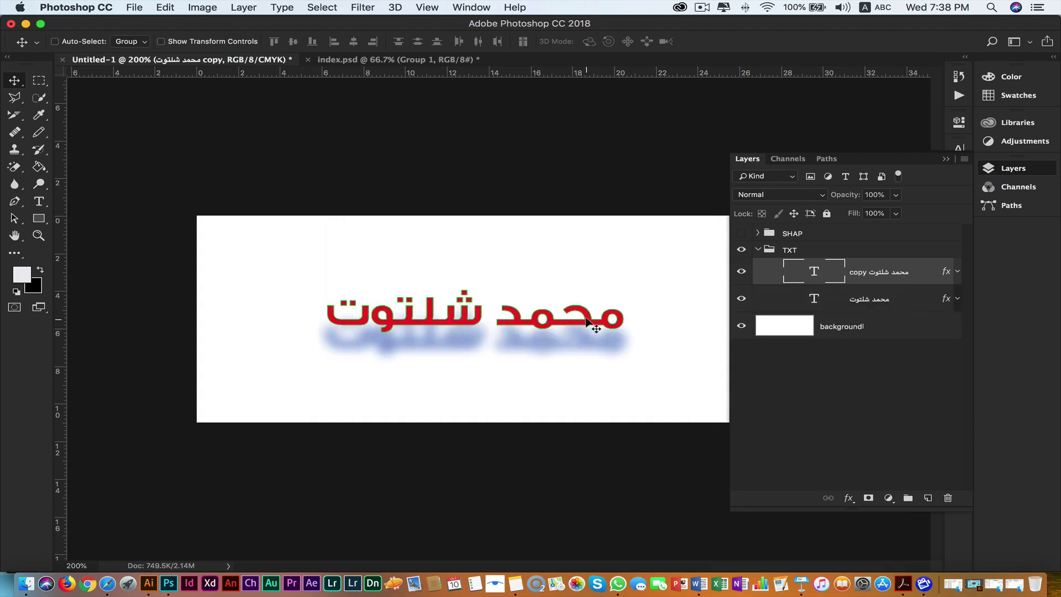
# Drag the copied name below the original, then back up so it nearly overlaps it.
pyautogui.moveTo(587, 316); pyautogui.dragTo(575, 370)
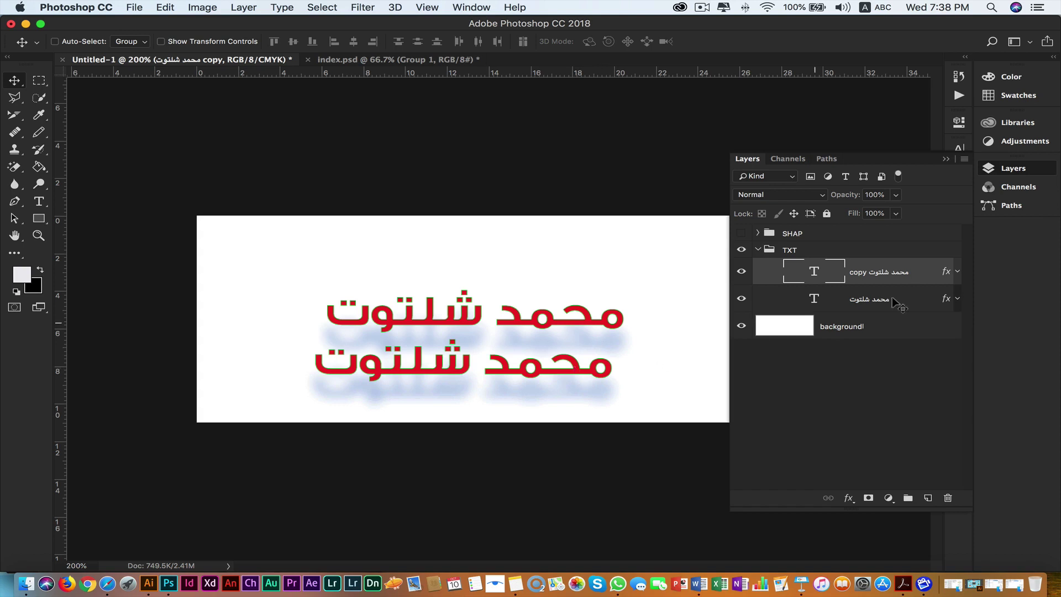
pyautogui.click(945, 160)
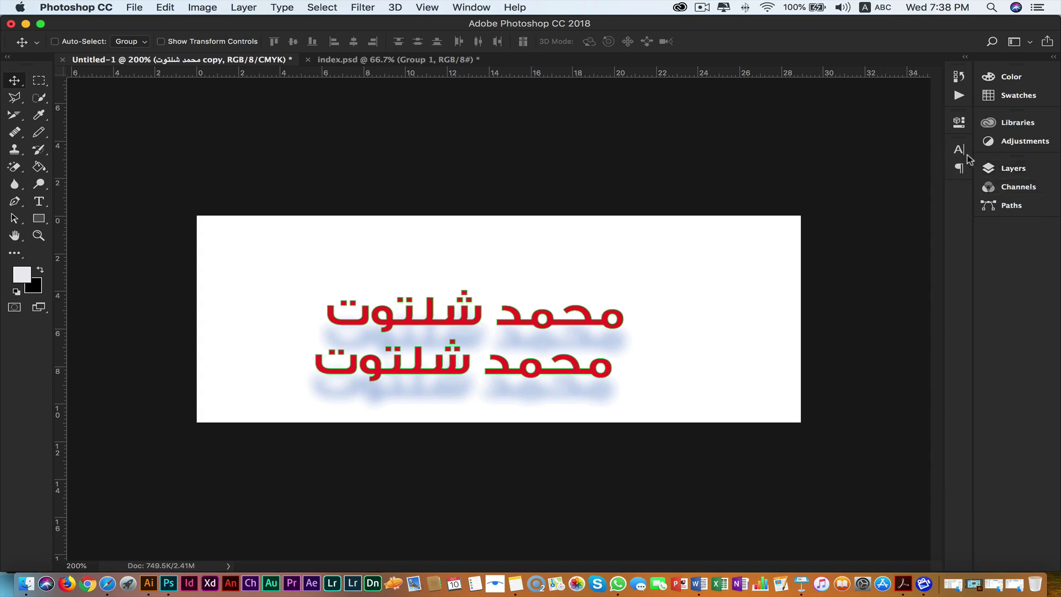
pyautogui.click(1014, 168)
pyautogui.click(965, 159)
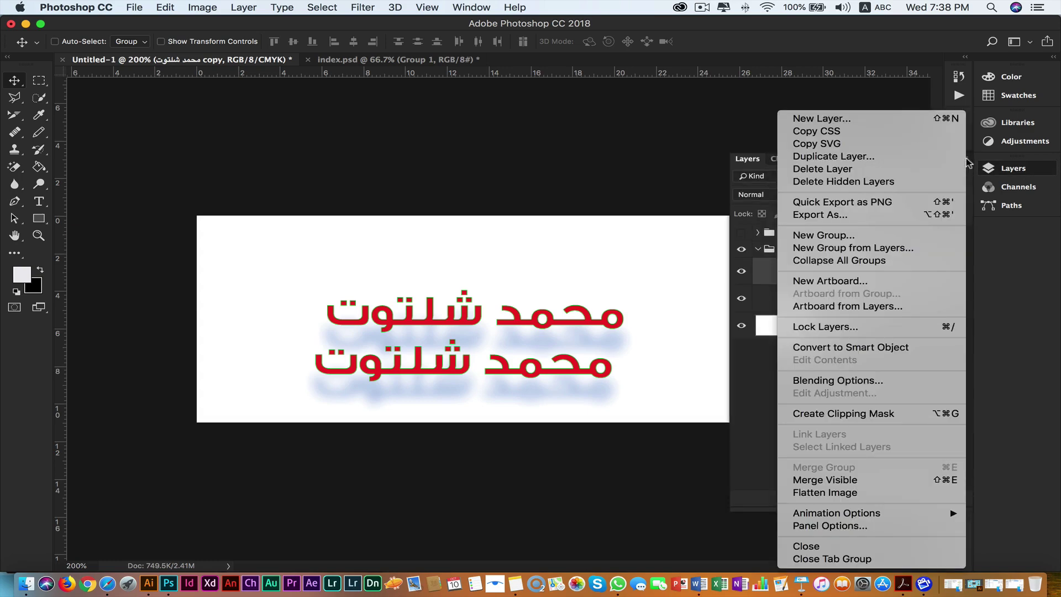
pyautogui.press('Escape')
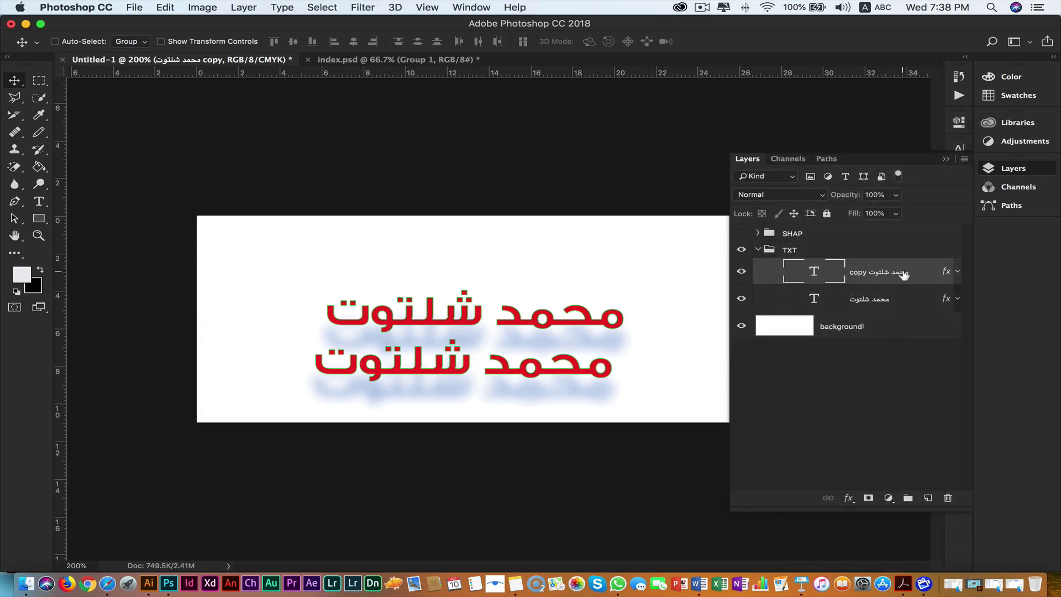
pyautogui.rightClick(903, 274)
pyautogui.scroll(-5, 846, 497)
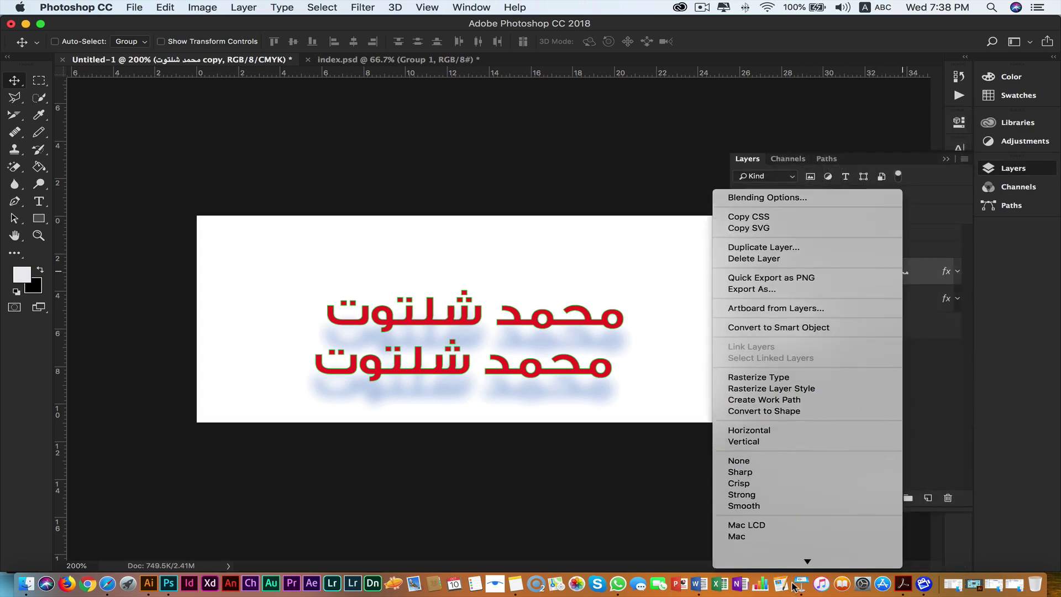
pyautogui.click(919, 432)
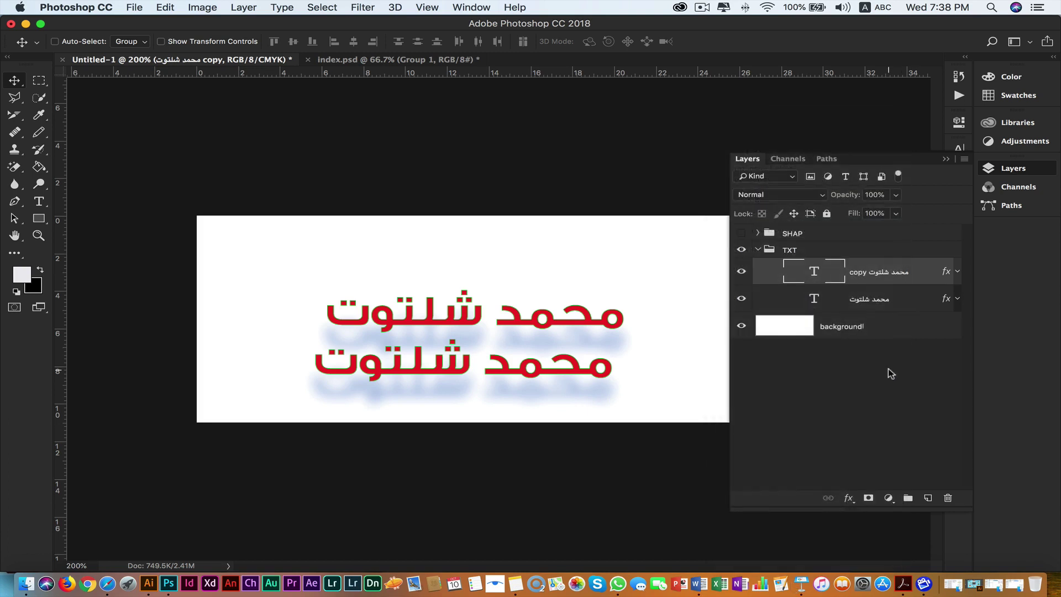
pyautogui.moveTo(566, 327); pyautogui.dragTo(576, 308)
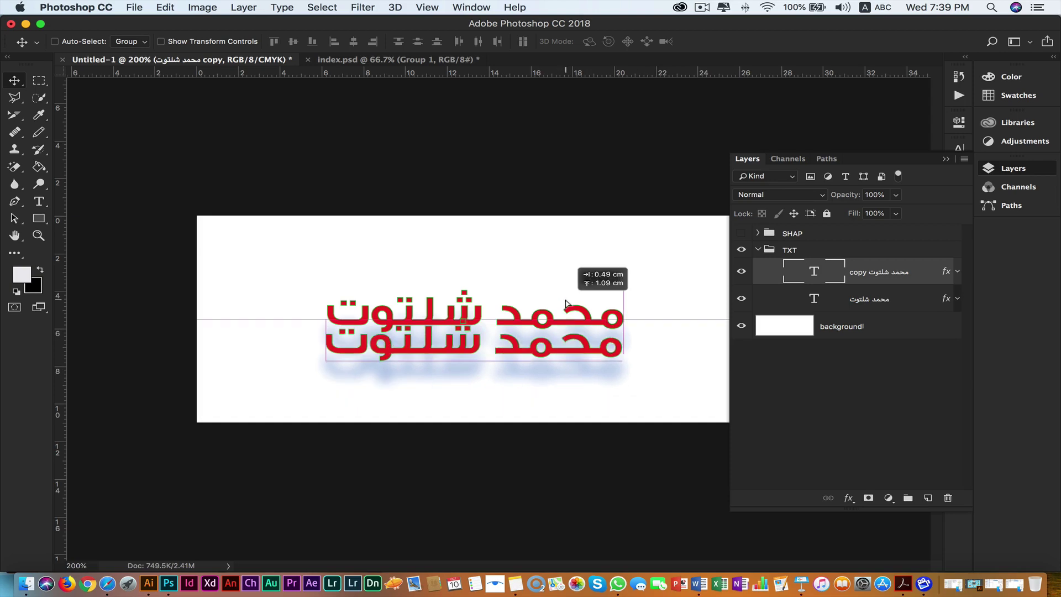
# Switch to Keynote, select slide 2 of the PS6 presentation, and play it full screen.
pyautogui.click(801, 585)
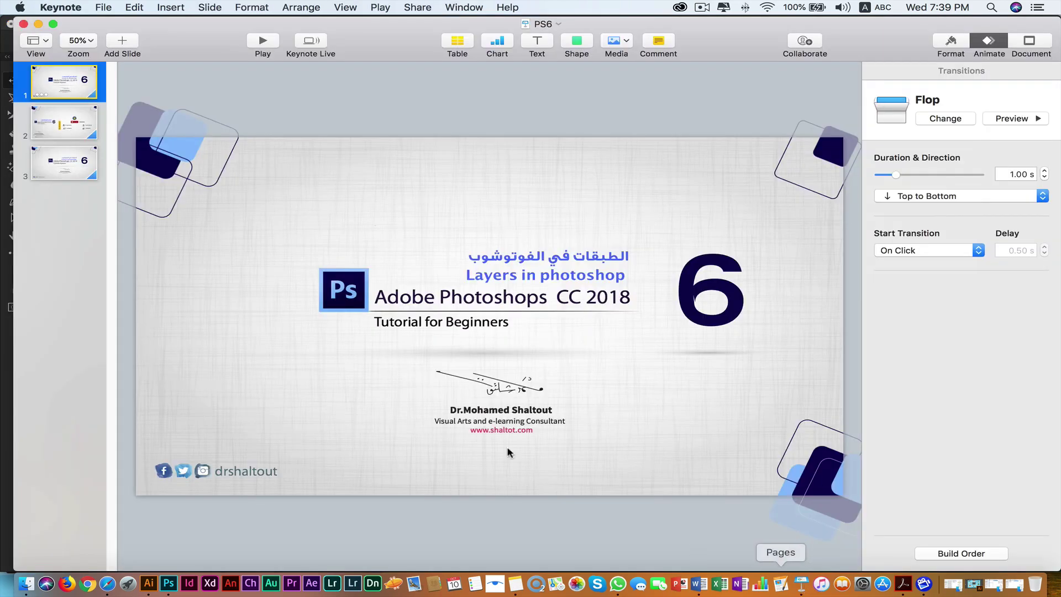
pyautogui.click(61, 128)
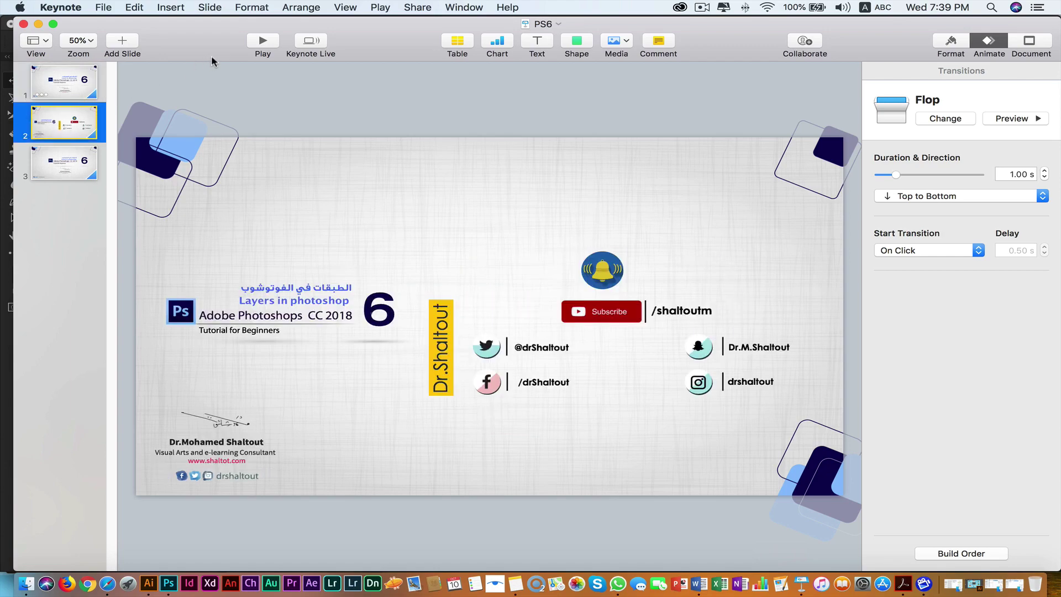
pyautogui.click(253, 43)
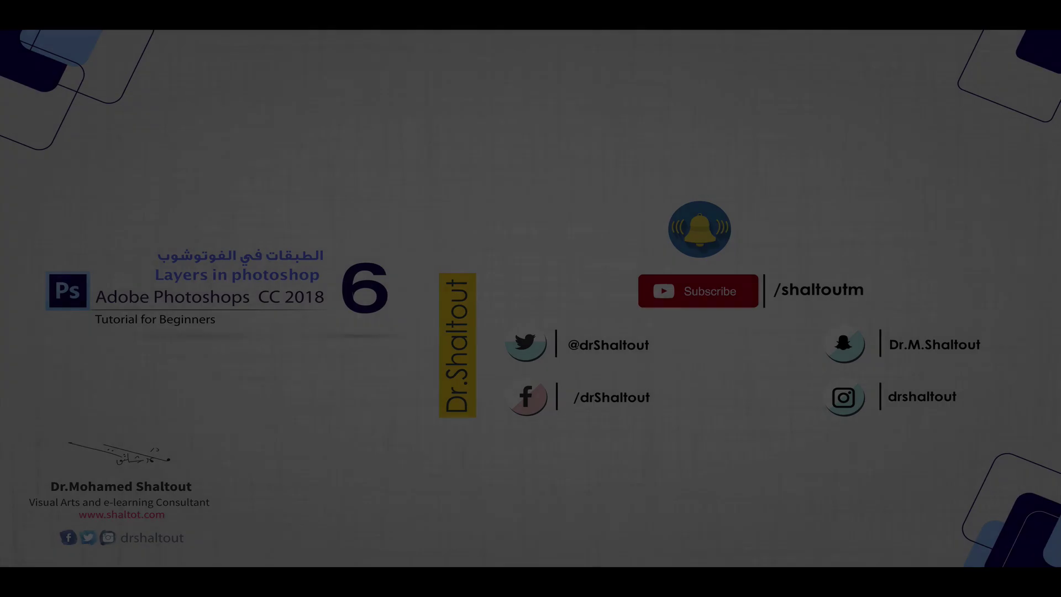